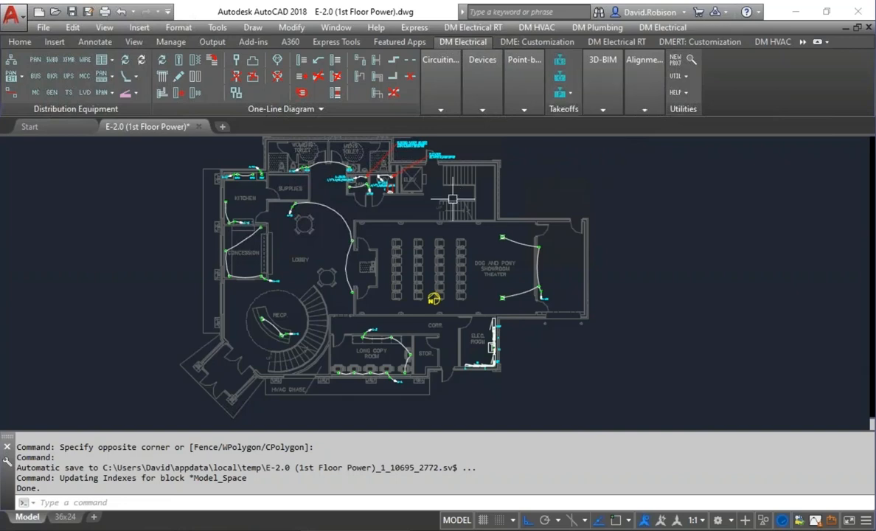
- Insert a rectangular takeoff area named POWER around the whole first-floor plan, counting New and Existing systems with Circuit Length by Circuit included
{"action": "scroll", "coordinate": [391, 228], "scroll_direction": "down", "scroll_amount": 2}
{"action": "middle_click_drag", "start_coordinate": [374, 221], "coordinate": [406, 226]}
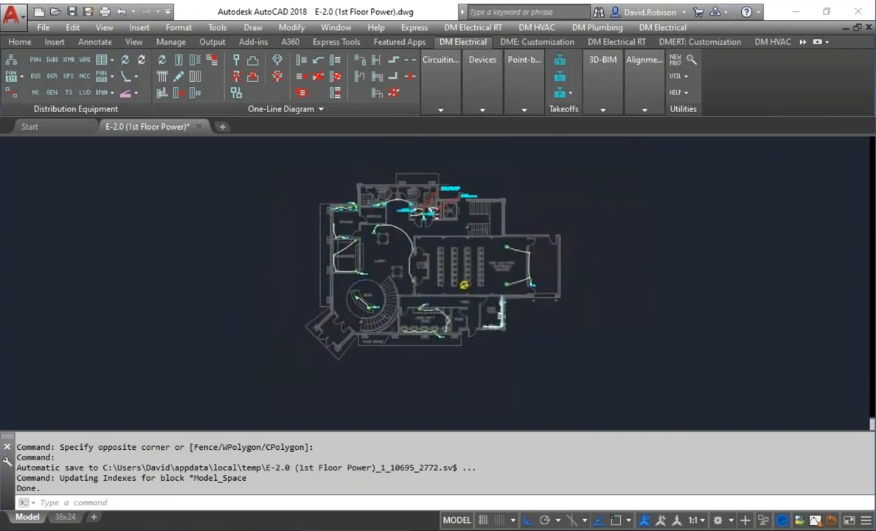
{"action": "left_click", "coordinate": [561, 62]}
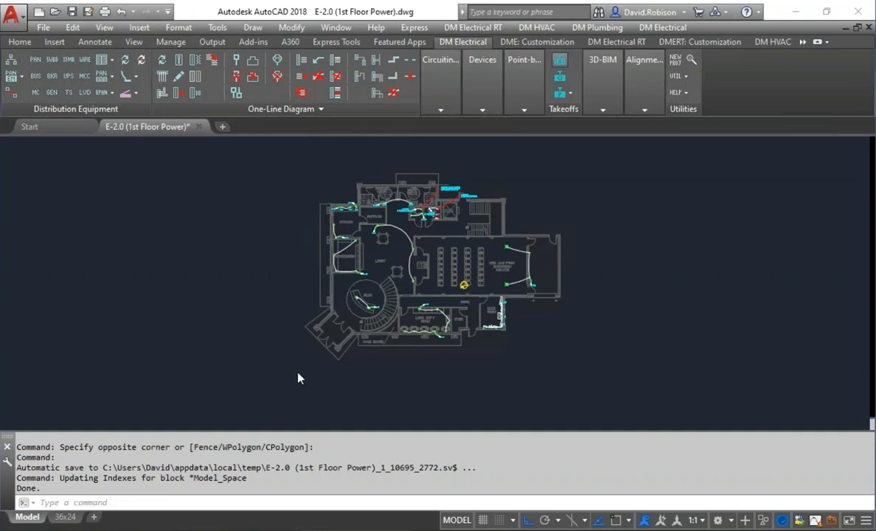
{"action": "type", "text": "POWER"}
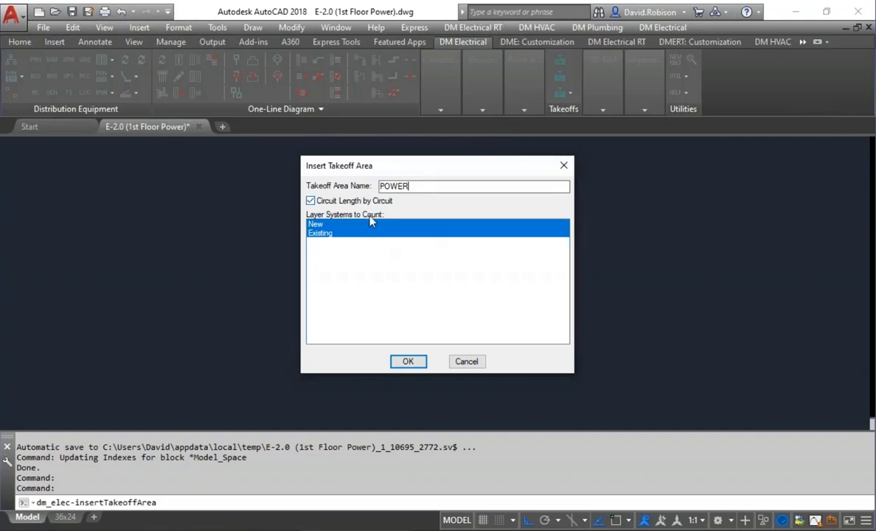
{"action": "left_click", "coordinate": [410, 362]}
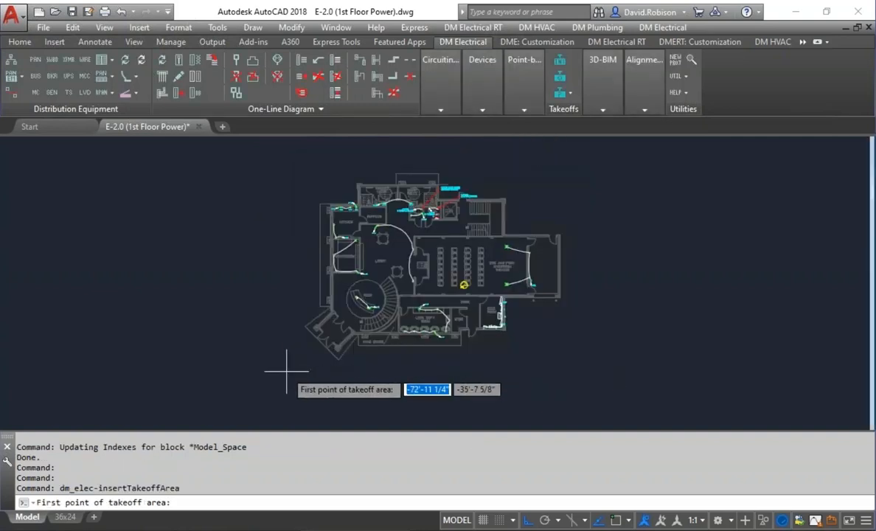
{"action": "left_click", "coordinate": [287, 370]}
{"action": "left_click", "coordinate": [317, 147]}
{"action": "left_click", "coordinate": [648, 171]}
{"action": "left_click", "coordinate": [644, 368]}
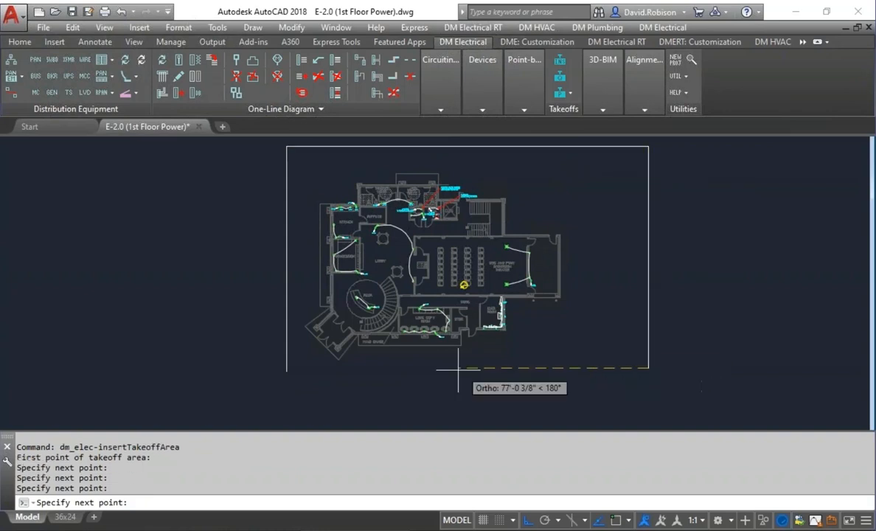
{"action": "key", "text": "Return"}
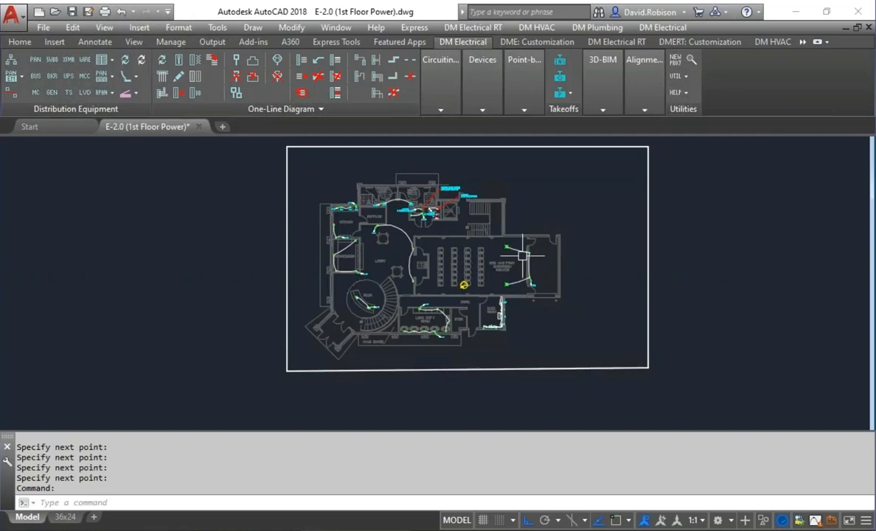
- Print the takeoff report for the POWER area and review its equipment, receptacle and circuit length sections
{"action": "left_click", "coordinate": [567, 95]}
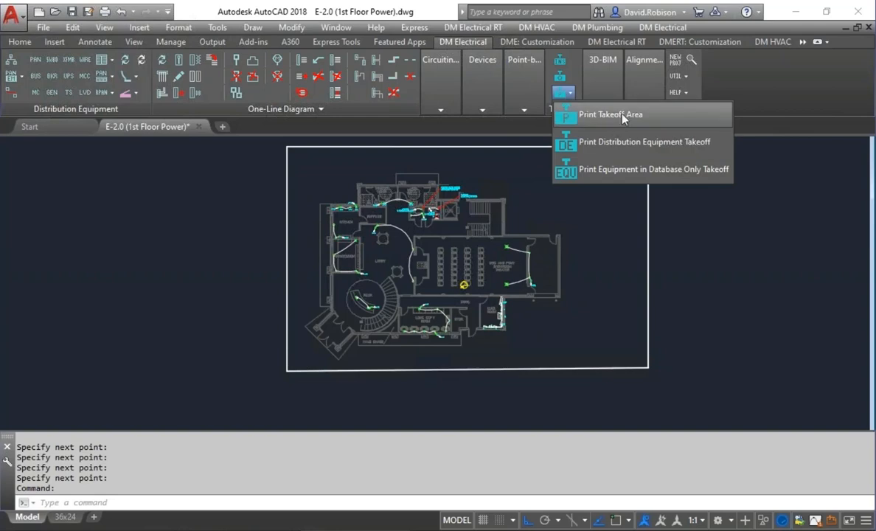
{"action": "left_click", "coordinate": [575, 115]}
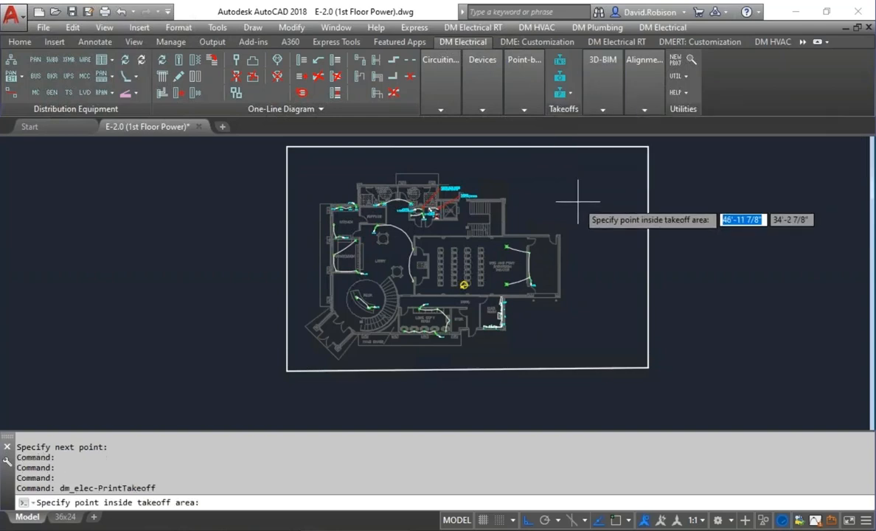
{"action": "left_click", "coordinate": [575, 197]}
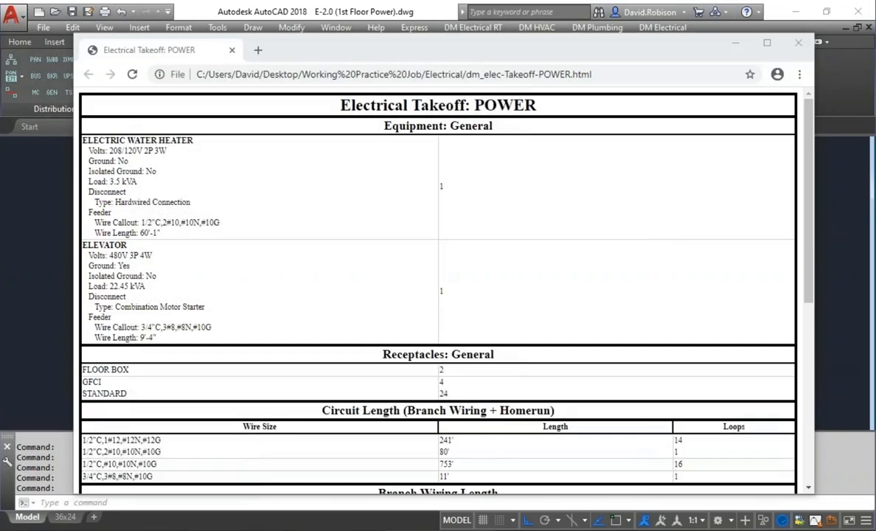
{"action": "left_click", "coordinate": [767, 43]}
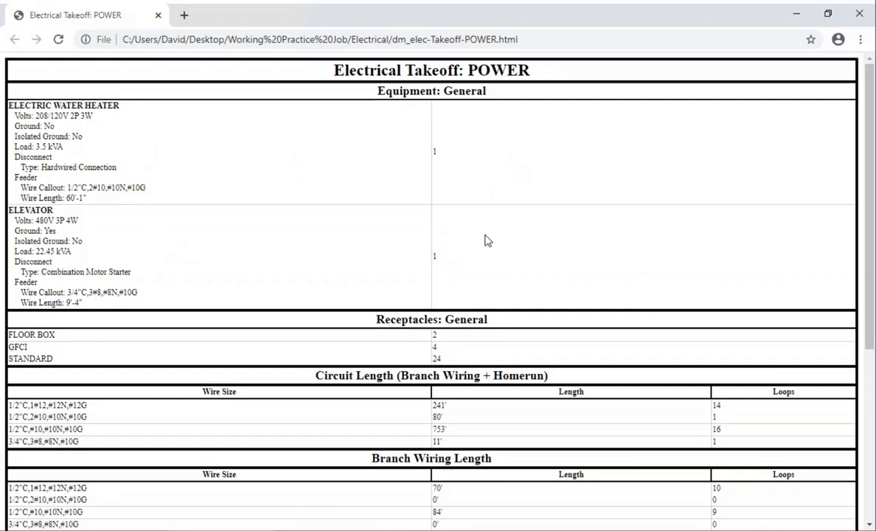
{"action": "scroll", "coordinate": [479, 241], "scroll_direction": "down", "scroll_amount": 3}
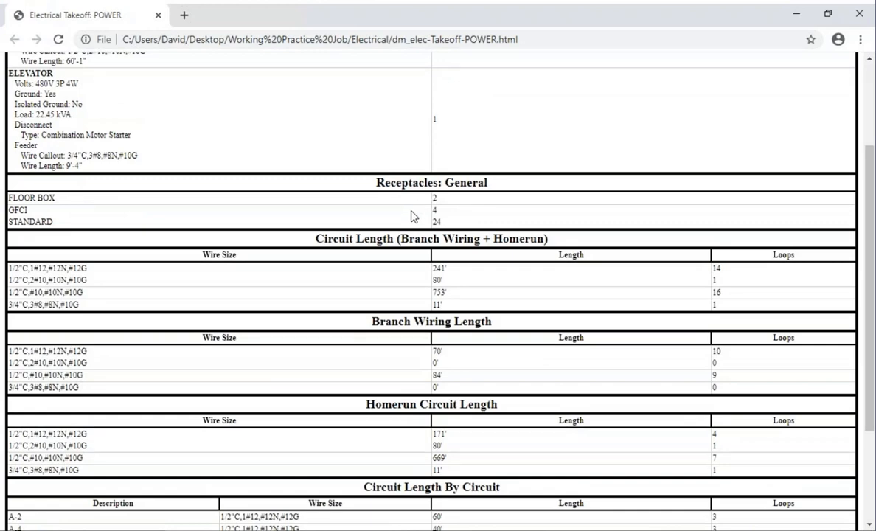
{"action": "scroll", "coordinate": [385, 196], "scroll_direction": "down", "scroll_amount": 2}
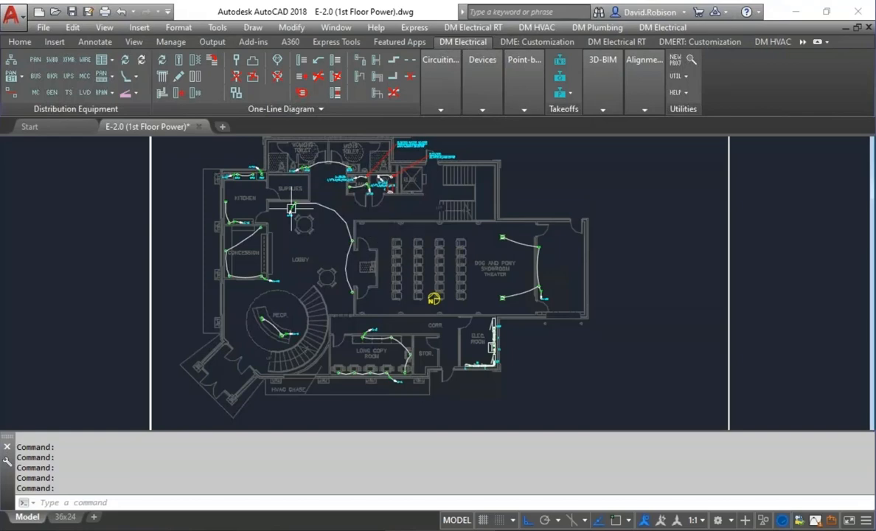
- Query the POWER takeoff area to check its name, circuit length option and counted layer systems
{"action": "scroll", "coordinate": [284, 196], "scroll_direction": "up", "scroll_amount": 2}
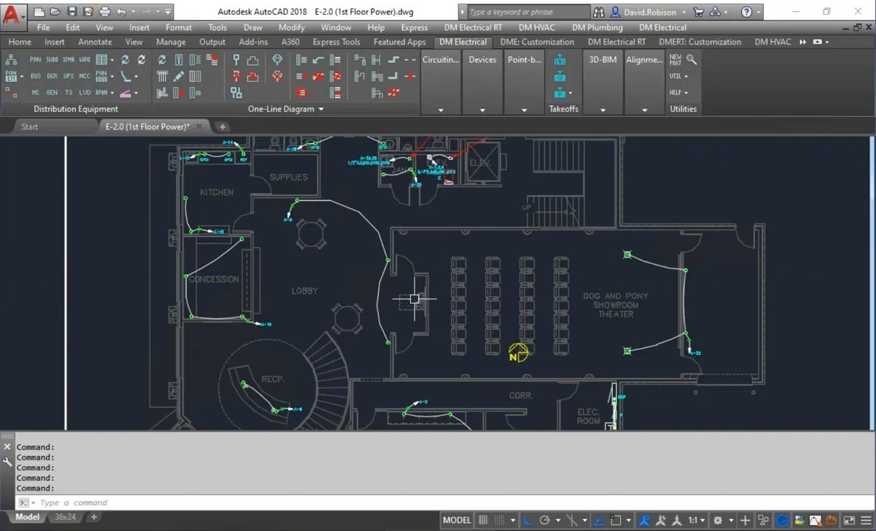
{"action": "left_click", "coordinate": [560, 77]}
{"action": "left_click", "coordinate": [429, 261]}
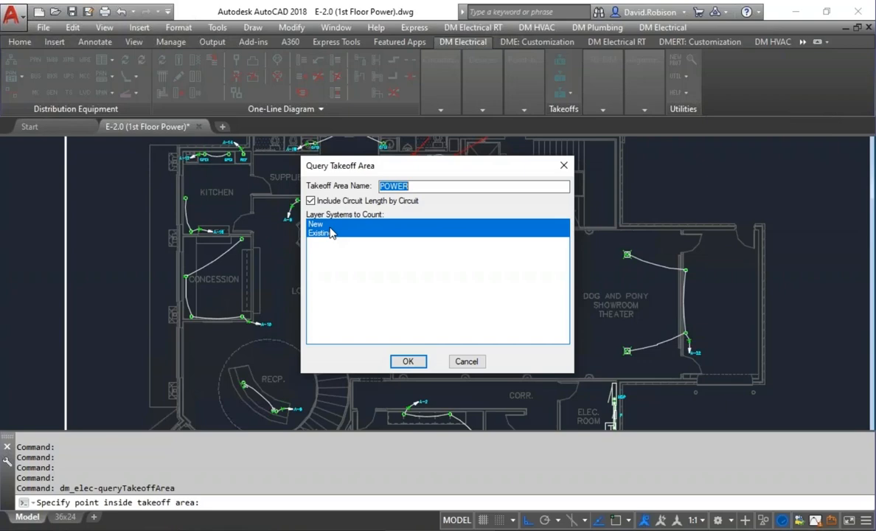
{"action": "left_click", "coordinate": [408, 362]}
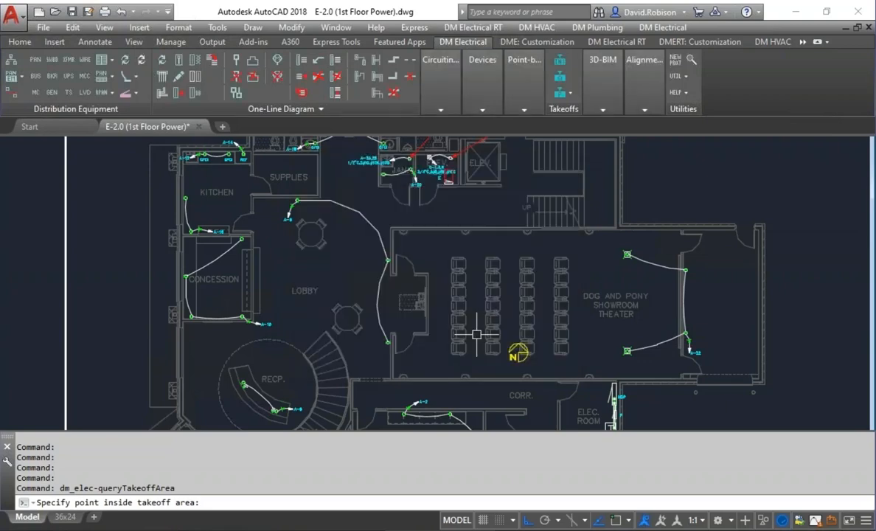
- Print the distribution equipment takeoff with Feeder Length by Feeder and review panels, transformers, breaker totals and feeder lengths
{"action": "left_click", "coordinate": [563, 92]}
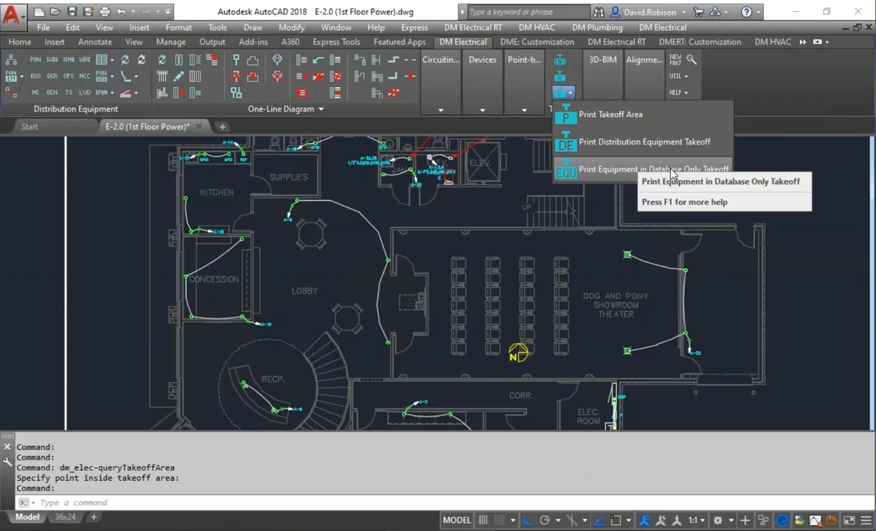
{"action": "left_click", "coordinate": [621, 140]}
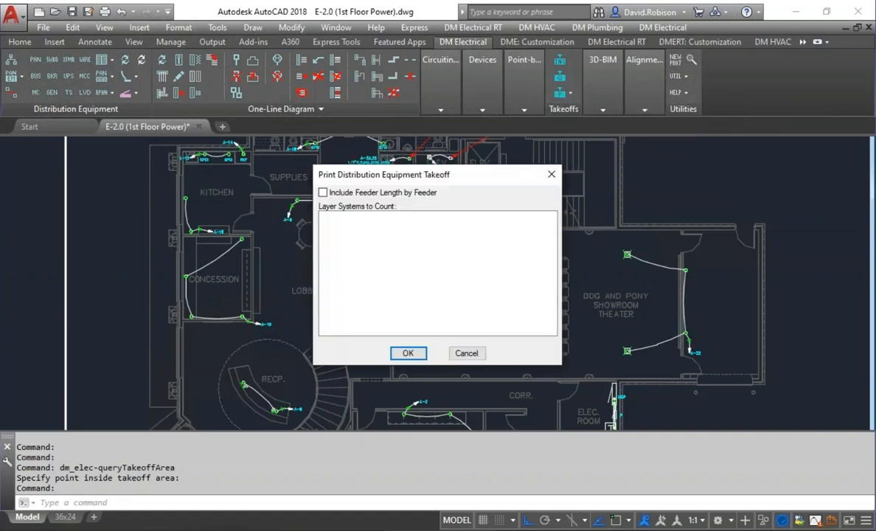
{"action": "left_click", "coordinate": [407, 354]}
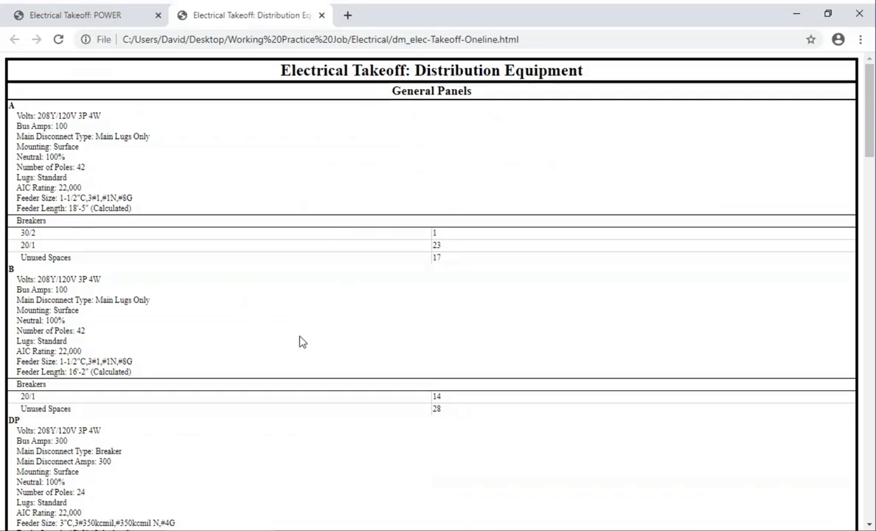
{"action": "scroll", "coordinate": [300, 343], "scroll_direction": "down", "scroll_amount": 20}
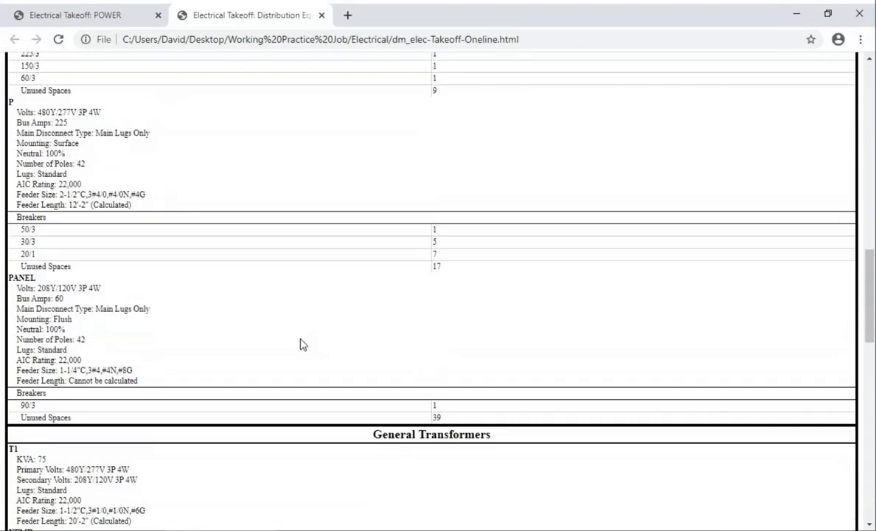
{"action": "scroll", "coordinate": [300, 343], "scroll_direction": "down", "scroll_amount": 7}
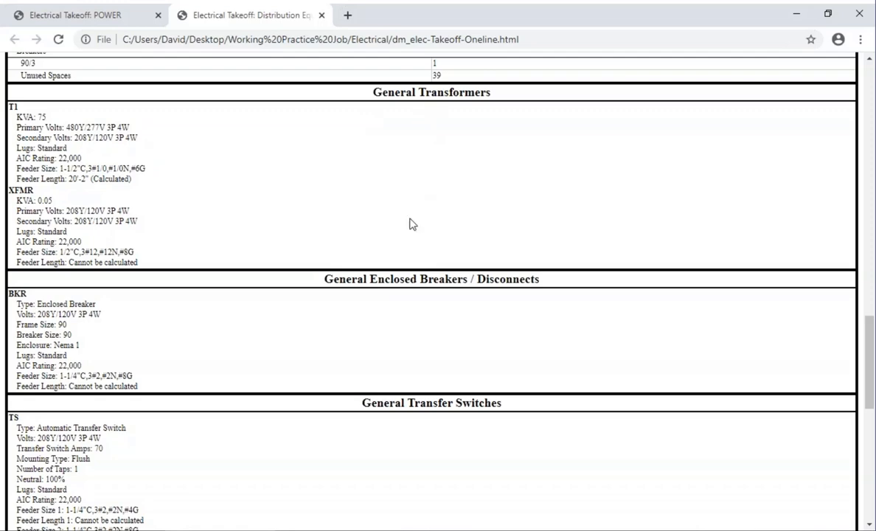
{"action": "scroll", "coordinate": [311, 372], "scroll_direction": "down", "scroll_amount": 6}
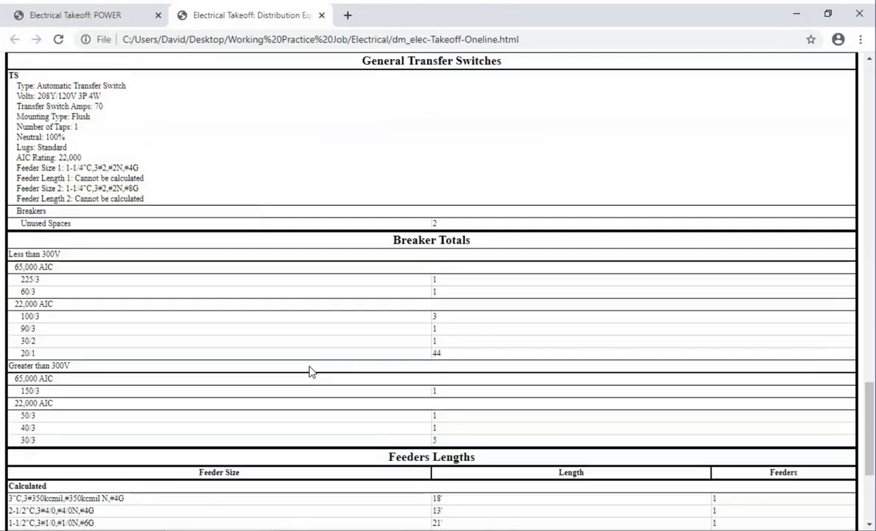
{"action": "scroll", "coordinate": [310, 372], "scroll_direction": "down", "scroll_amount": 3}
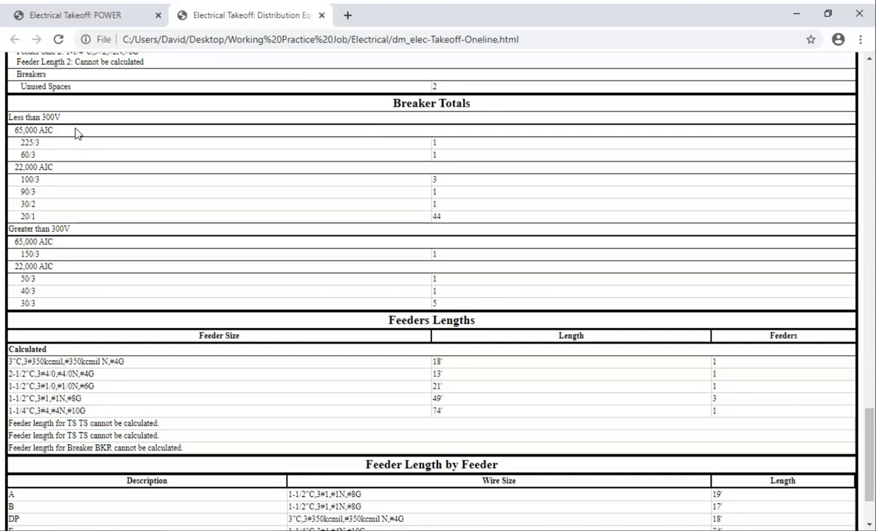
{"action": "scroll", "coordinate": [96, 184], "scroll_direction": "down", "scroll_amount": 2}
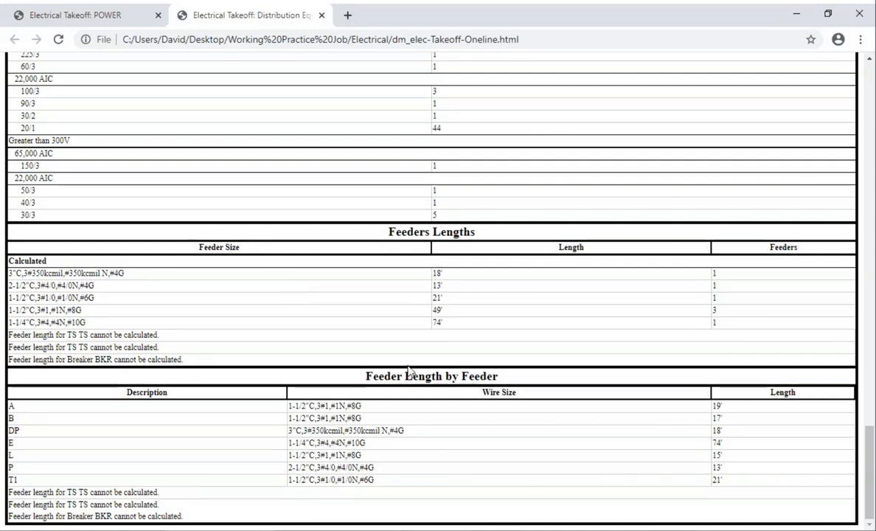
- Compare the report's feeder length notes for TS and BKR with AutoCAD's command messages, finishing back in the drawing
{"action": "key", "text": "alt+Tab"}
{"action": "left_click", "coordinate": [476, 303]}
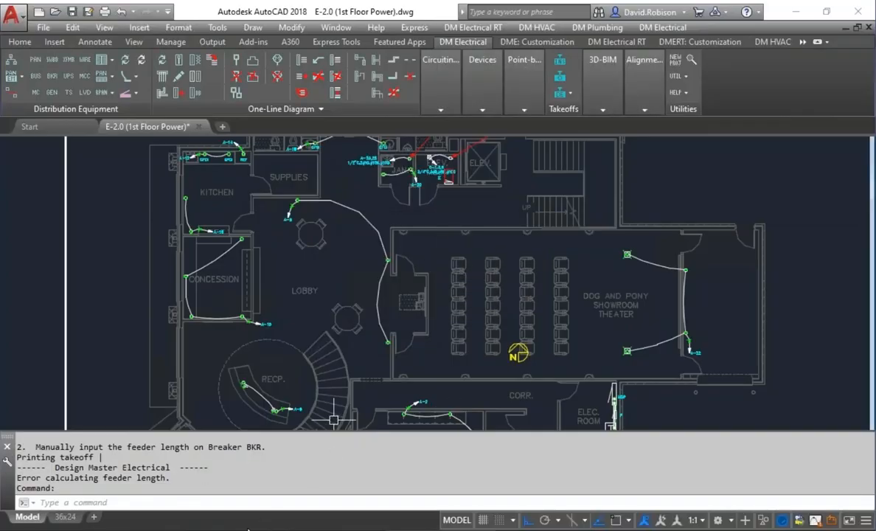
{"action": "key", "text": "alt+Tab"}
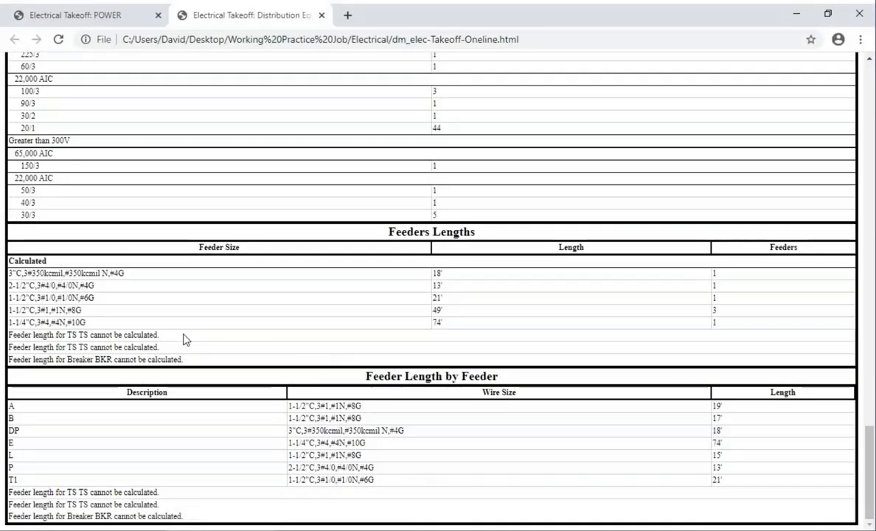
{"action": "left_click_drag", "start_coordinate": [186, 339], "coordinate": [47, 335]}
{"action": "left_click", "coordinate": [204, 346]}
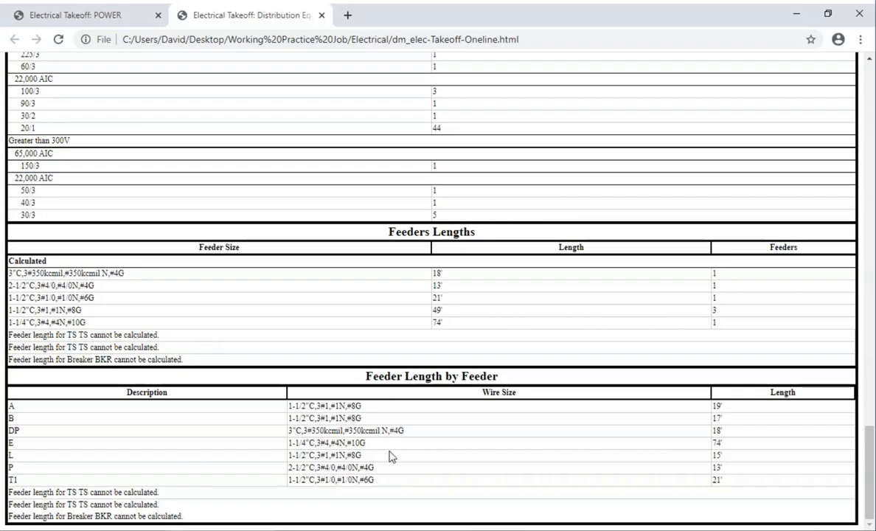
{"action": "left_click", "coordinate": [435, 530]}
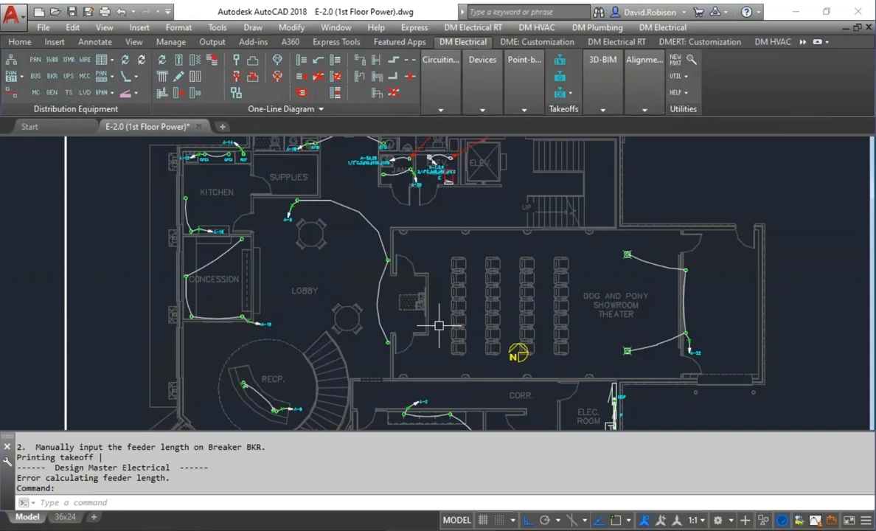
- Start an equipment schedule for the General group and review its title, column labels and column order
{"action": "scroll", "coordinate": [439, 325], "scroll_direction": "down", "scroll_amount": 2}
{"action": "middle_click_drag", "start_coordinate": [479, 358], "coordinate": [298, 225]}
{"action": "left_click", "coordinate": [482, 81]}
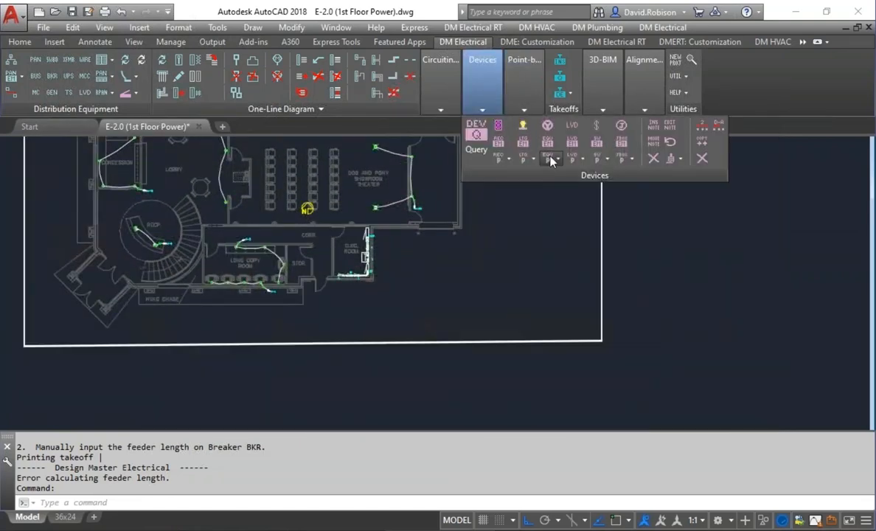
{"action": "left_click", "coordinate": [552, 159]}
{"action": "left_click", "coordinate": [605, 208]}
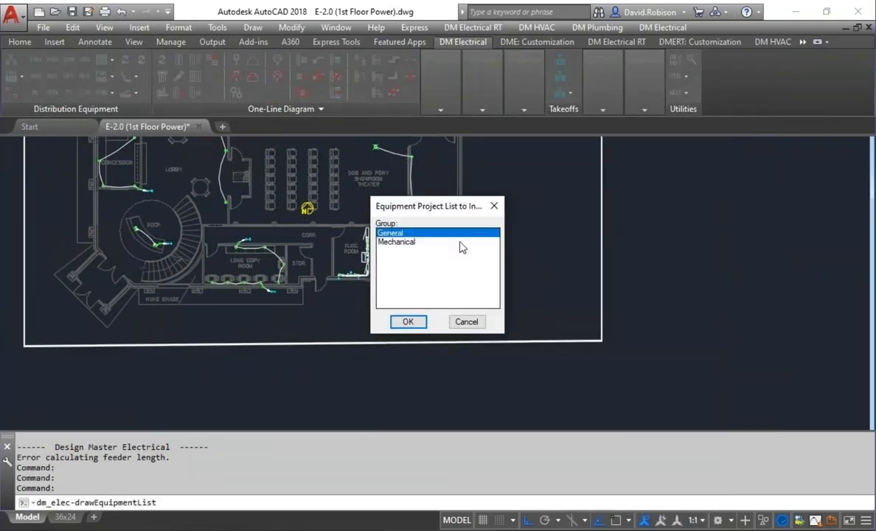
{"action": "left_click", "coordinate": [408, 322]}
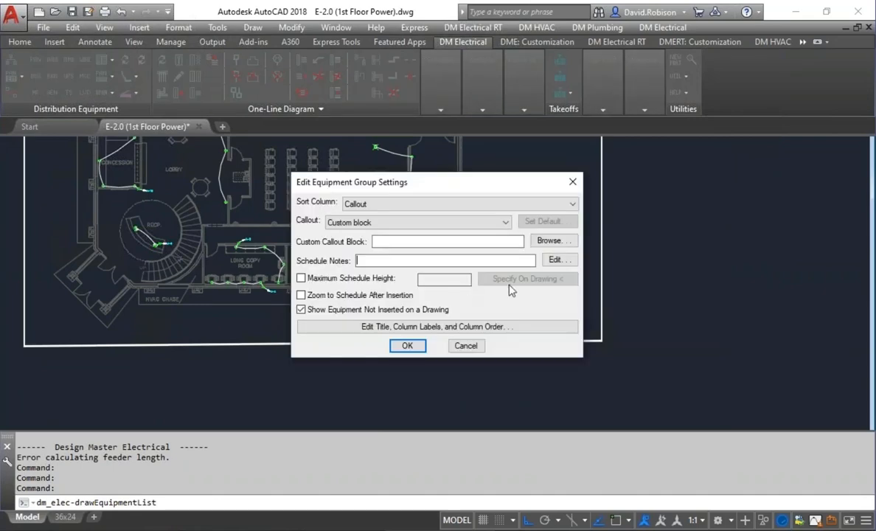
{"action": "left_click", "coordinate": [410, 330]}
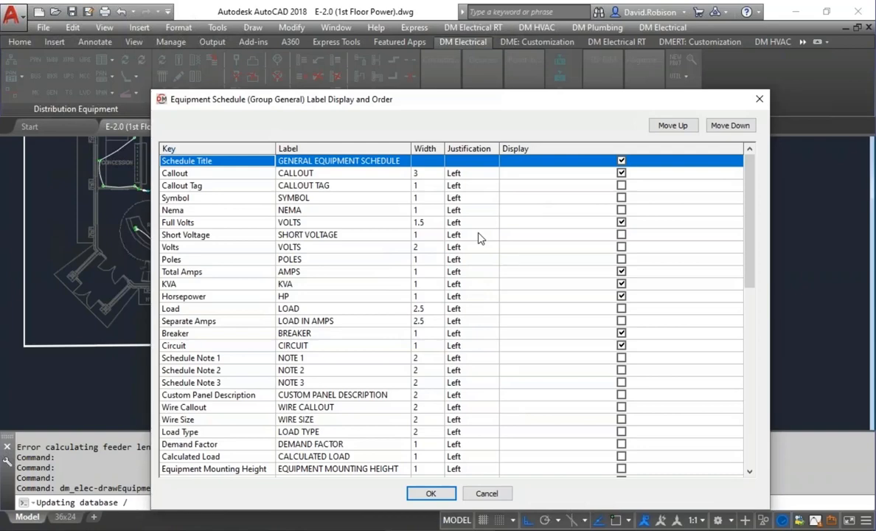
{"action": "left_click", "coordinate": [432, 492]}
- Set the group's callout to Default (Display callout, kVA, and HP) and place the General equipment schedule beside the takeoff area, outside its boundary
{"action": "left_click", "coordinate": [410, 347]}
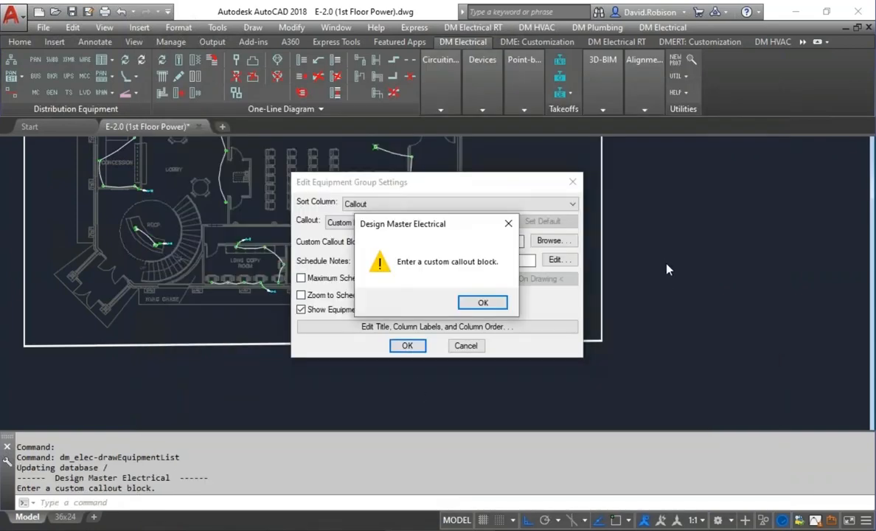
{"action": "left_click", "coordinate": [478, 300]}
{"action": "left_click", "coordinate": [385, 224]}
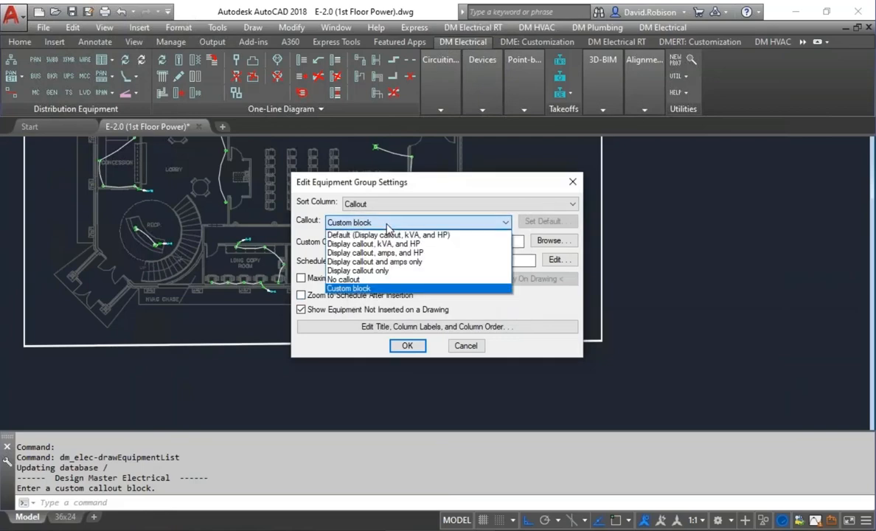
{"action": "left_click", "coordinate": [386, 235]}
{"action": "left_click", "coordinate": [408, 346]}
{"action": "left_click", "coordinate": [657, 240]}
{"action": "middle_click_drag", "start_coordinate": [723, 255], "coordinate": [553, 254]}
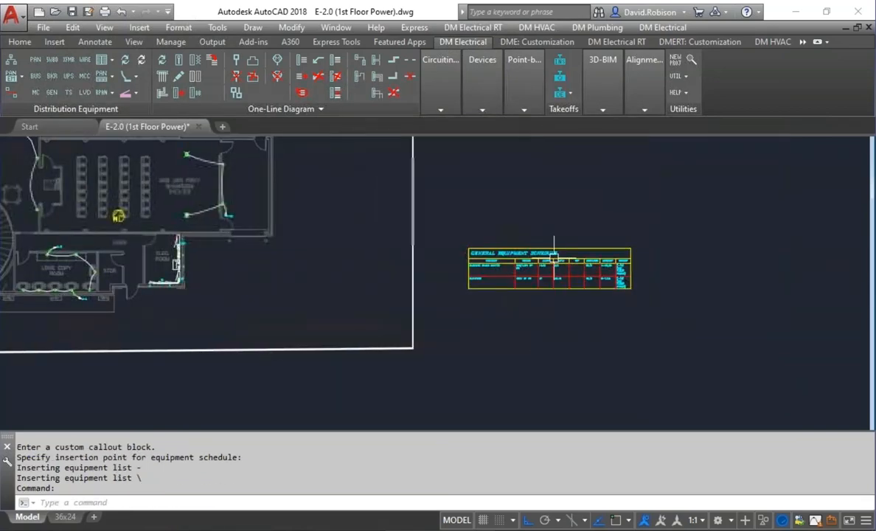
{"action": "scroll", "coordinate": [553, 255], "scroll_direction": "up", "scroll_amount": 4}
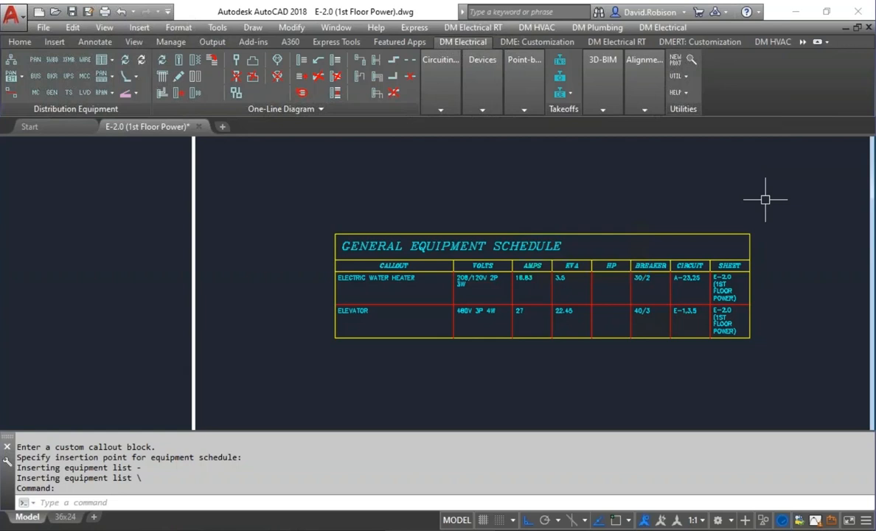
- Review the General equipment standards group's settings, including its schedule title, column labels and column order, without changing them
{"action": "left_click", "coordinate": [482, 109]}
{"action": "left_click", "coordinate": [554, 160]}
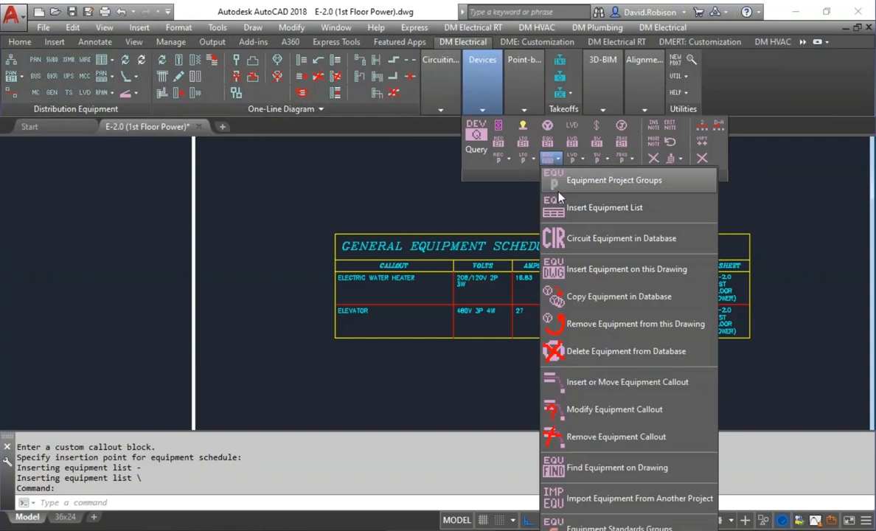
{"action": "left_click", "coordinate": [603, 527]}
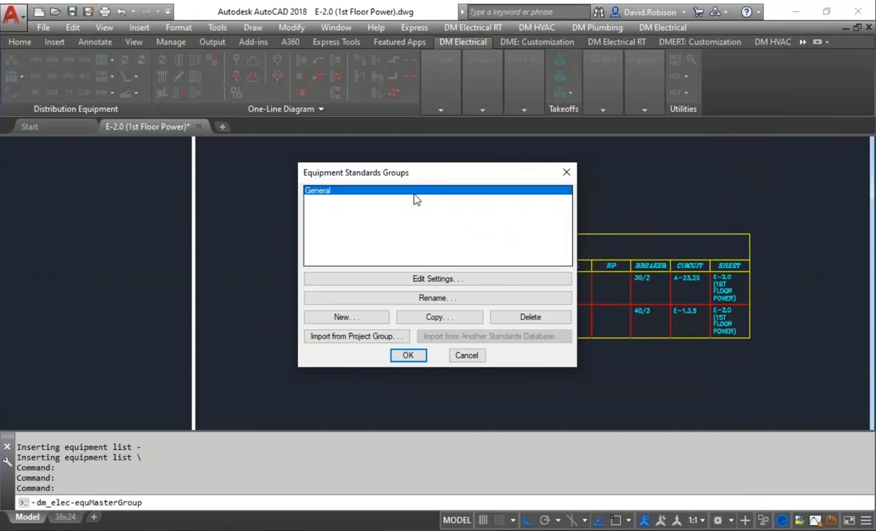
{"action": "left_click", "coordinate": [428, 279]}
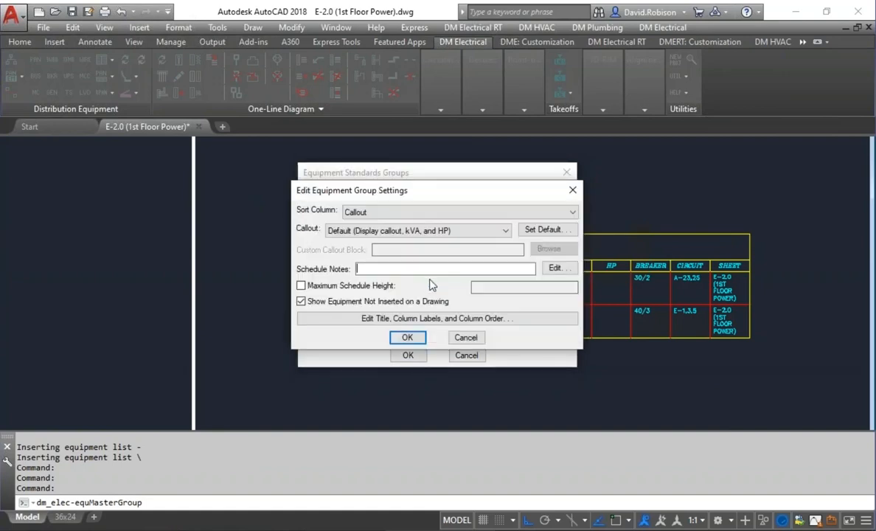
{"action": "left_click", "coordinate": [402, 322]}
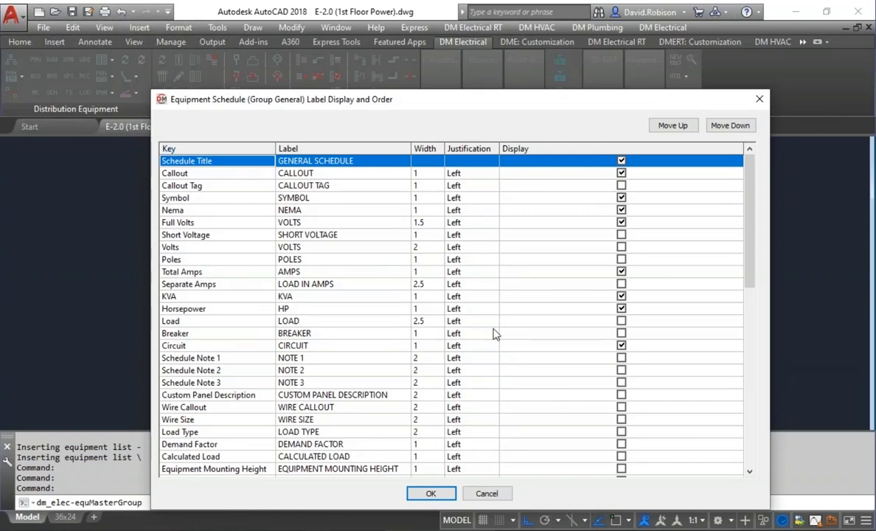
{"action": "left_click", "coordinate": [485, 494]}
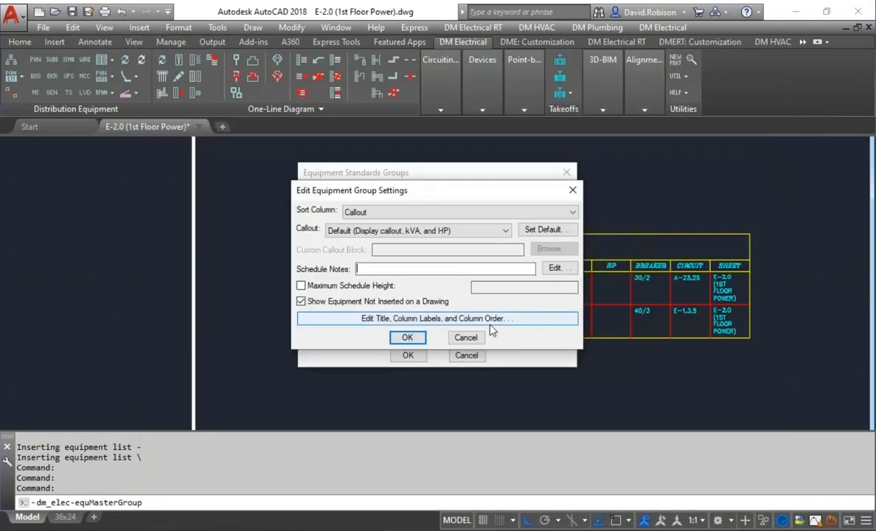
{"action": "left_click", "coordinate": [466, 337]}
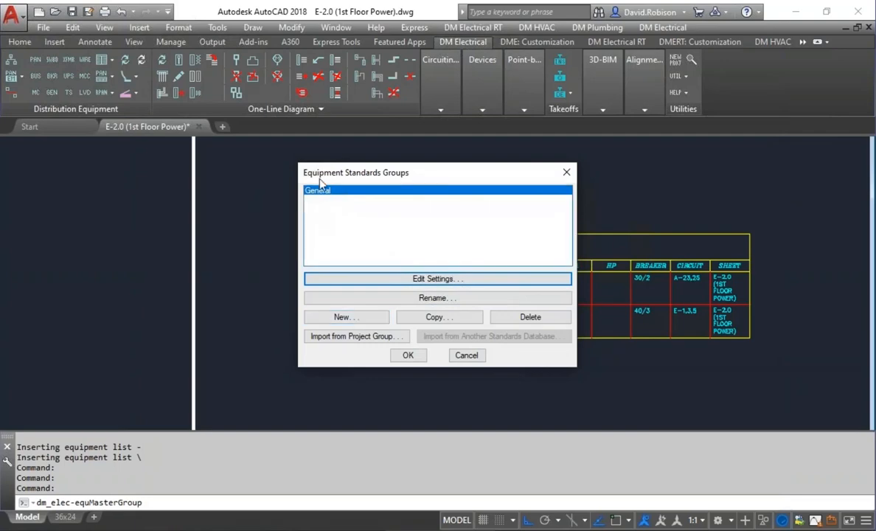
- Create a new equipment standards group named Mechanical
{"action": "left_click", "coordinate": [354, 319]}
{"action": "type", "text": "Me"}
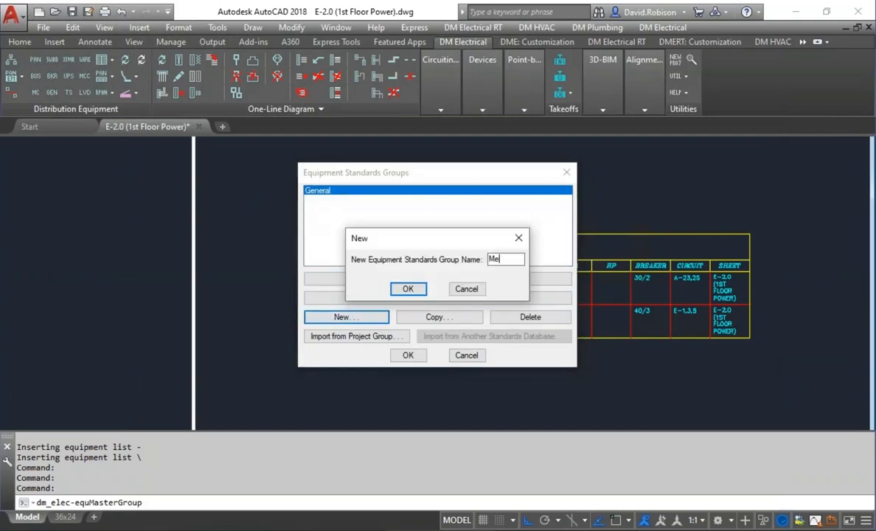
{"action": "type", "text": "chanical"}
{"action": "left_click", "coordinate": [408, 289]}
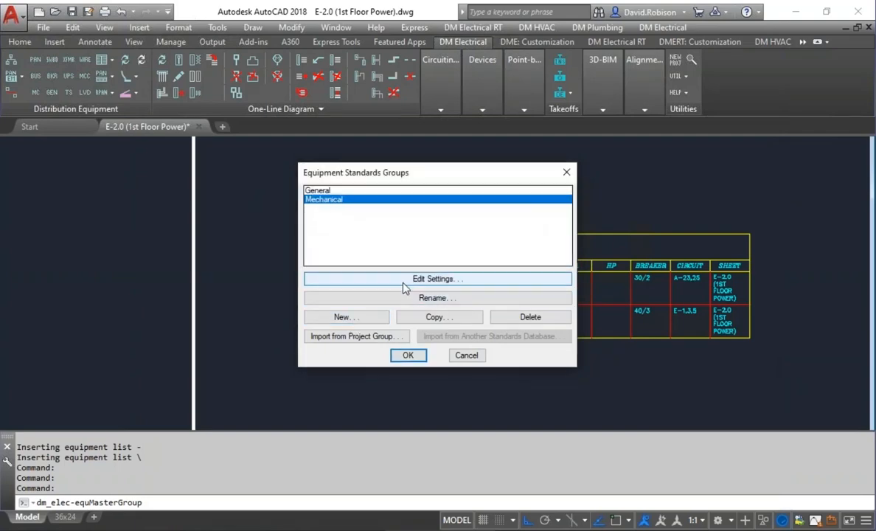
- Display the MCA and MOCP columns in the Mechanical group's equipment schedule and save the standards group settings
{"action": "left_click", "coordinate": [404, 279]}
{"action": "left_click", "coordinate": [419, 321]}
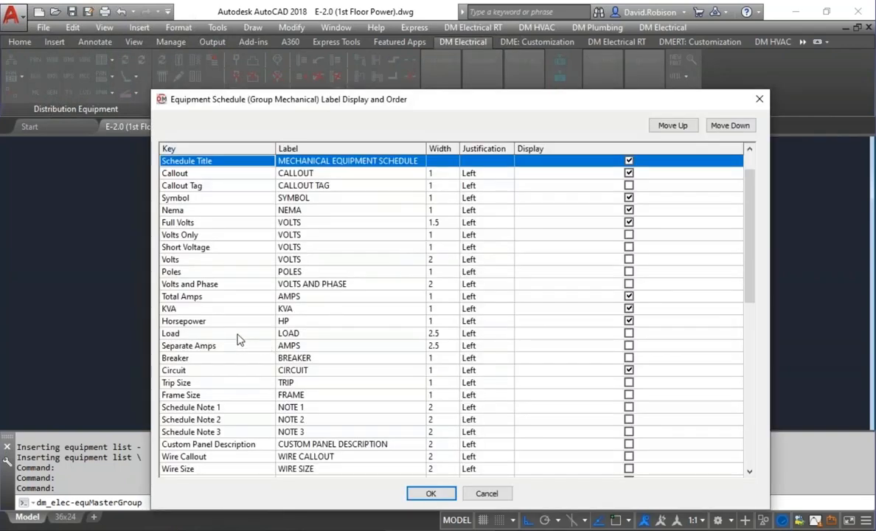
{"action": "scroll", "coordinate": [237, 339], "scroll_direction": "down", "scroll_amount": 5}
{"action": "left_click", "coordinate": [211, 381]}
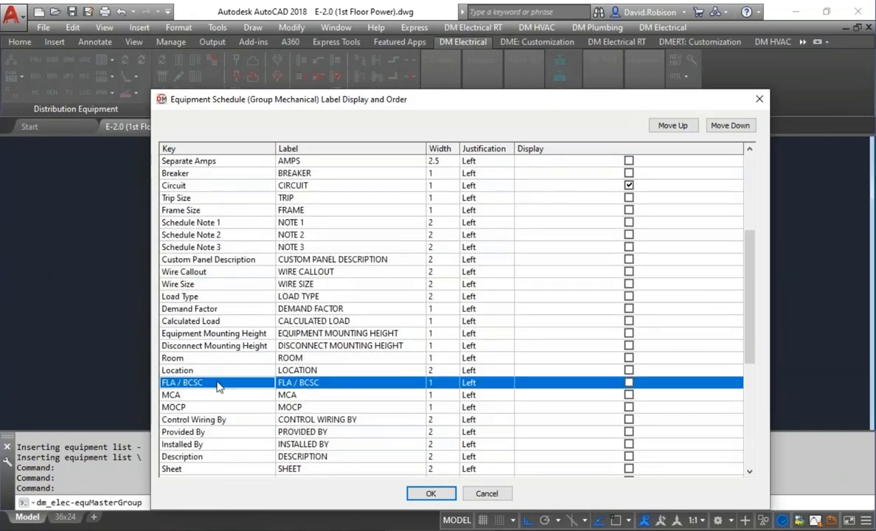
{"action": "left_click", "coordinate": [628, 394]}
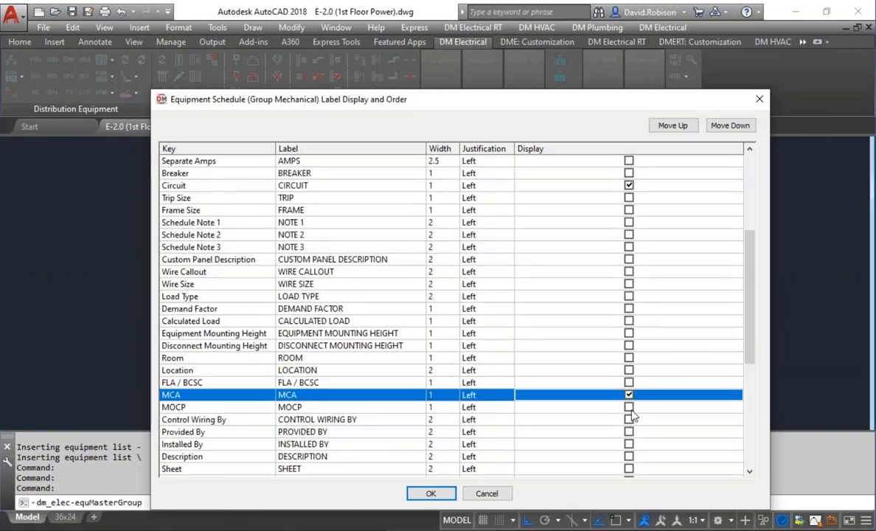
{"action": "left_click", "coordinate": [628, 407]}
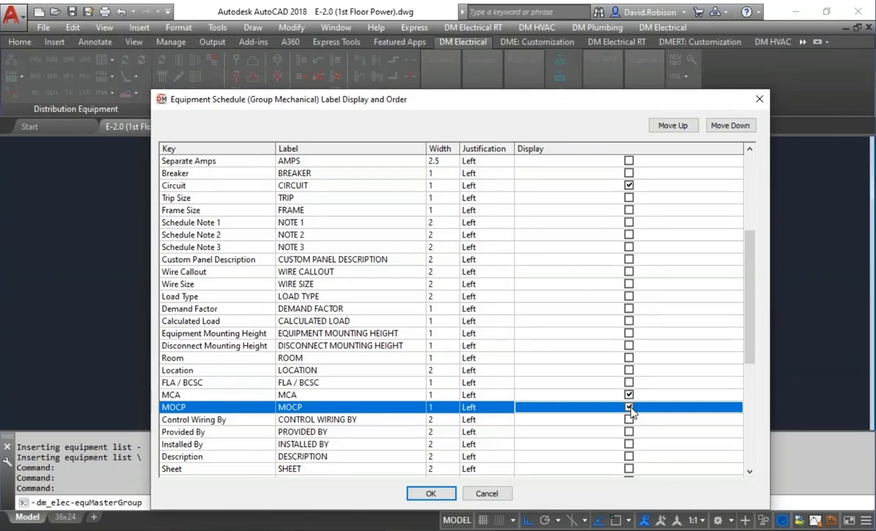
{"action": "left_click", "coordinate": [431, 493]}
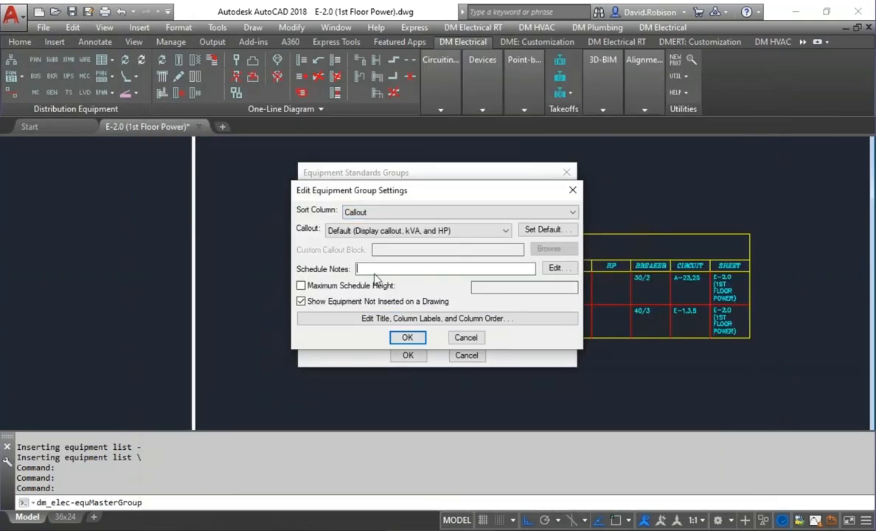
{"action": "left_click", "coordinate": [408, 338]}
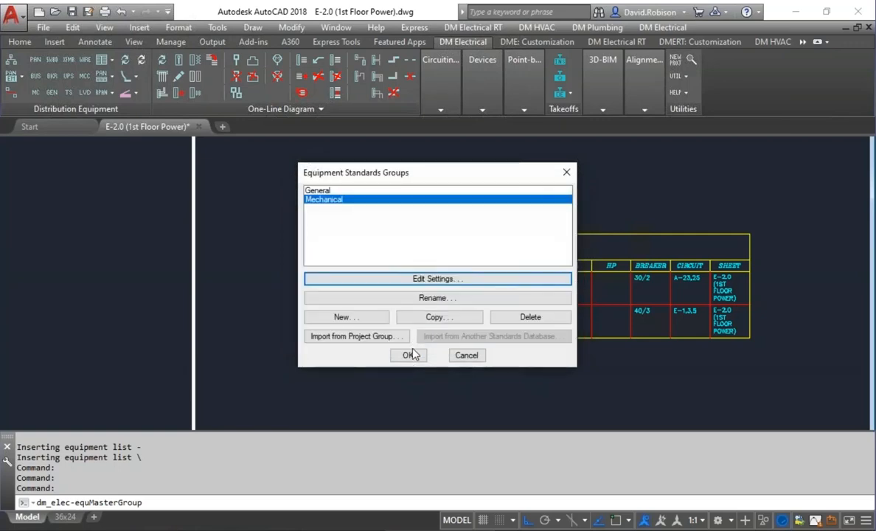
{"action": "left_click", "coordinate": [408, 355]}
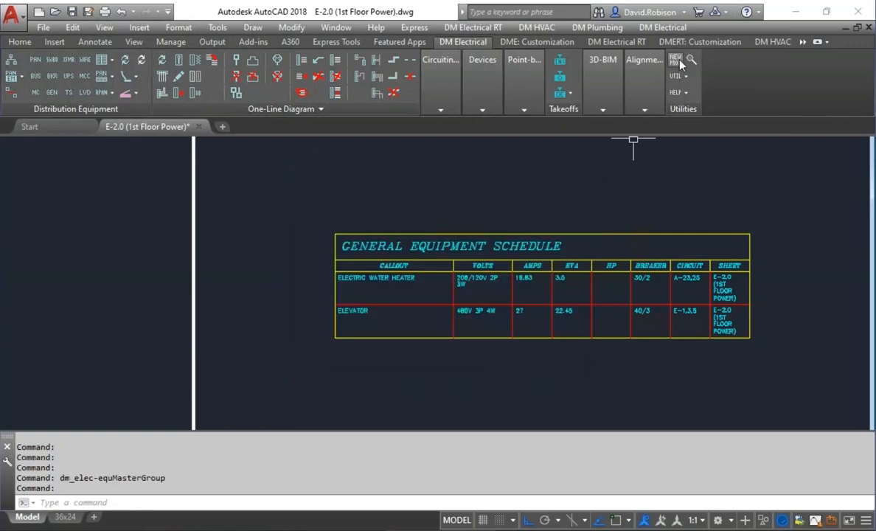
- Check which equipment groups are set to import into a new electrical project, without starting the project
{"action": "left_click", "coordinate": [678, 63]}
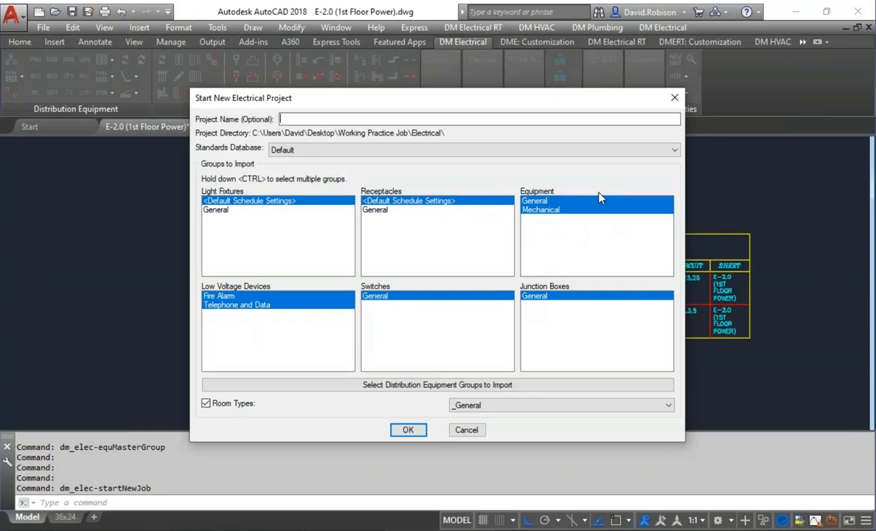
{"action": "left_click", "coordinate": [467, 431]}
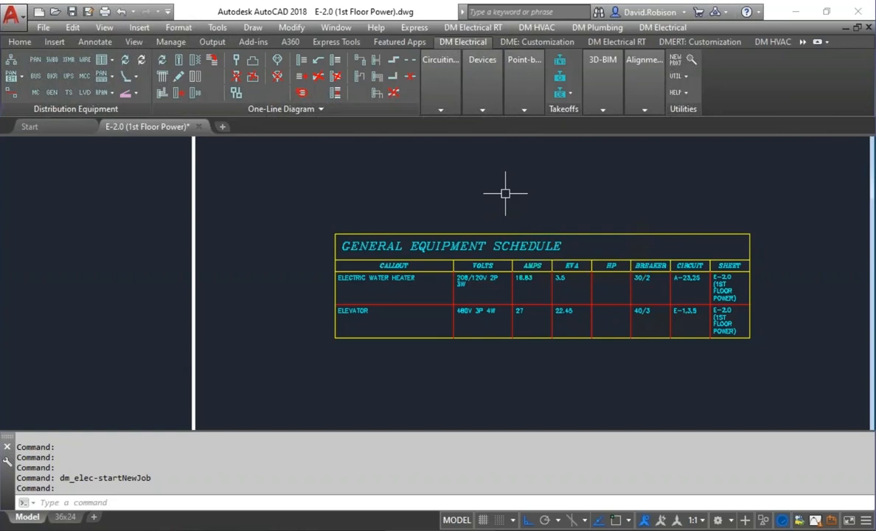
- Open the receptacle project schedule and look over the receptacle types in its General group
{"action": "left_click", "coordinate": [482, 74]}
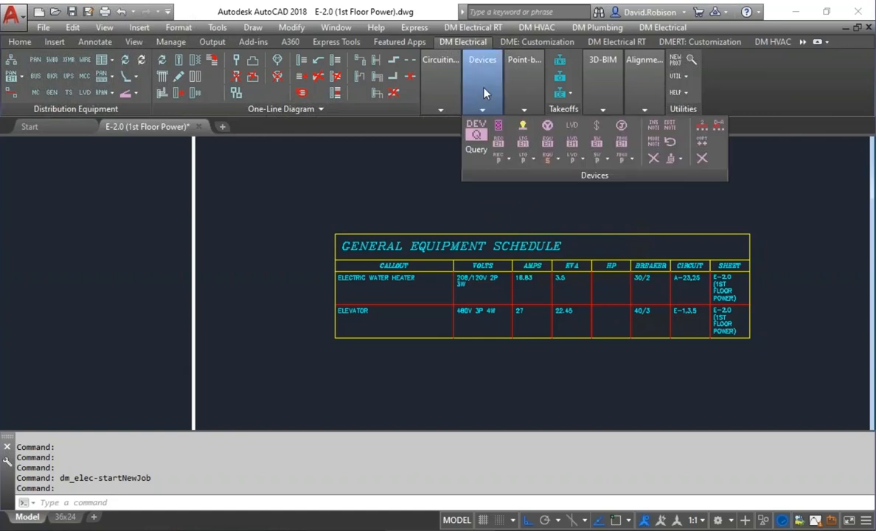
{"action": "left_click", "coordinate": [498, 160]}
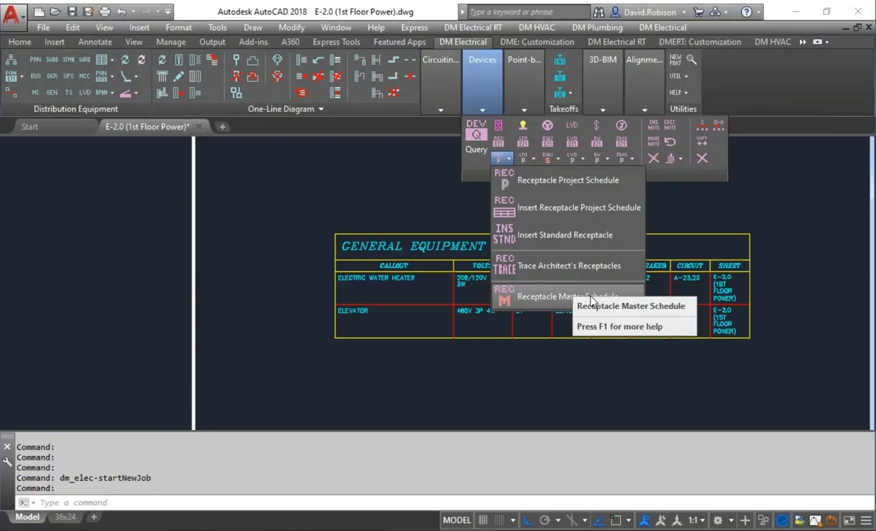
{"action": "left_click", "coordinate": [578, 190]}
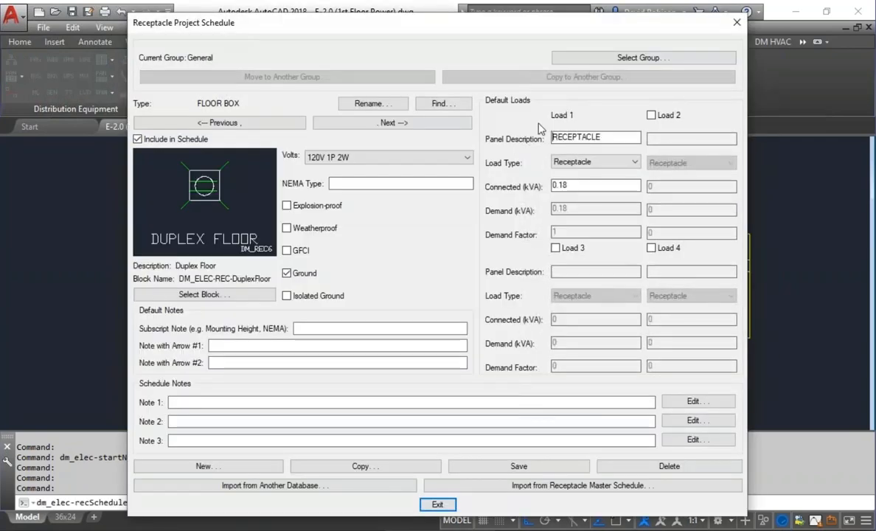
{"action": "left_click", "coordinate": [428, 101]}
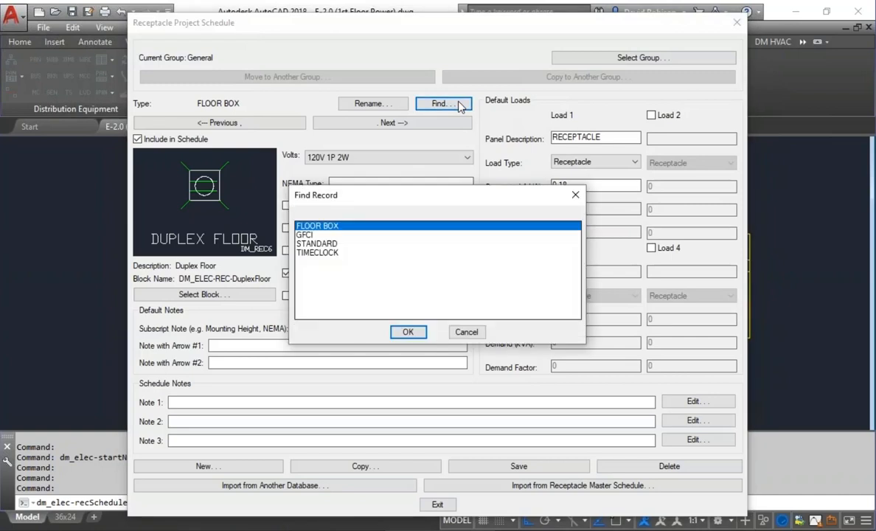
{"action": "left_click", "coordinate": [468, 332]}
- Add a receptacle type named QUAD with the Quad block and a connected load of 0.36 kVA, and save it
{"action": "left_click", "coordinate": [244, 465]}
{"action": "type", "text": "QUAD"}
{"action": "key", "text": "Return"}
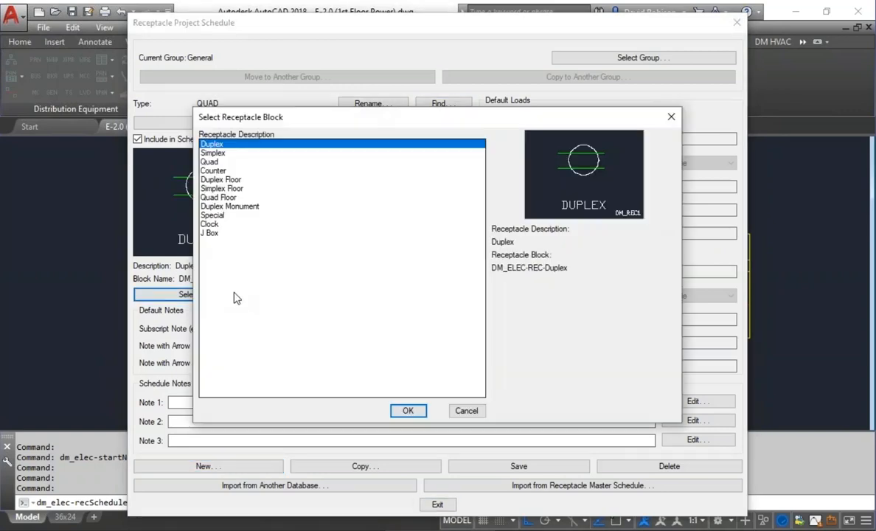
{"action": "double_click", "coordinate": [390, 150]}
{"action": "type", "text": "0.36"}
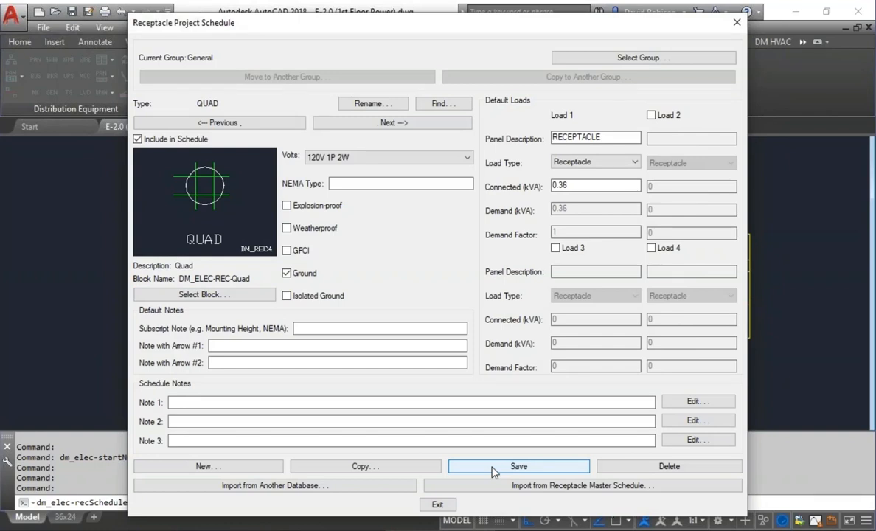
{"action": "left_click", "coordinate": [493, 469]}
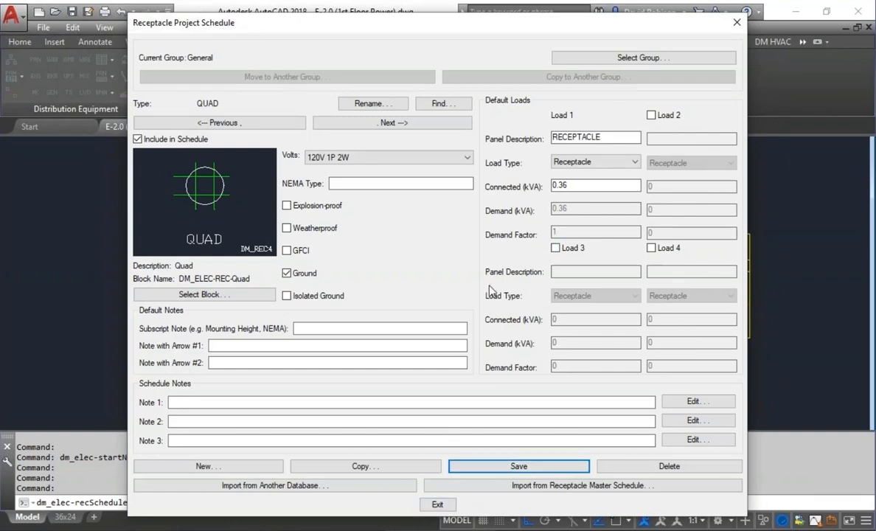
- Look at the database files offered for importing receptacles, cancel the import, and close the receptacle project schedule
{"action": "left_click", "coordinate": [249, 486]}
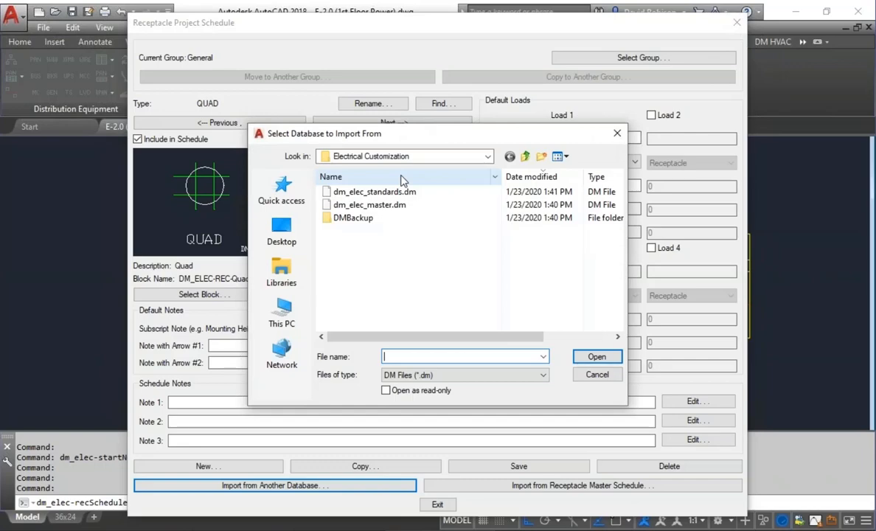
{"action": "left_click", "coordinate": [593, 377]}
{"action": "left_click", "coordinate": [438, 504]}
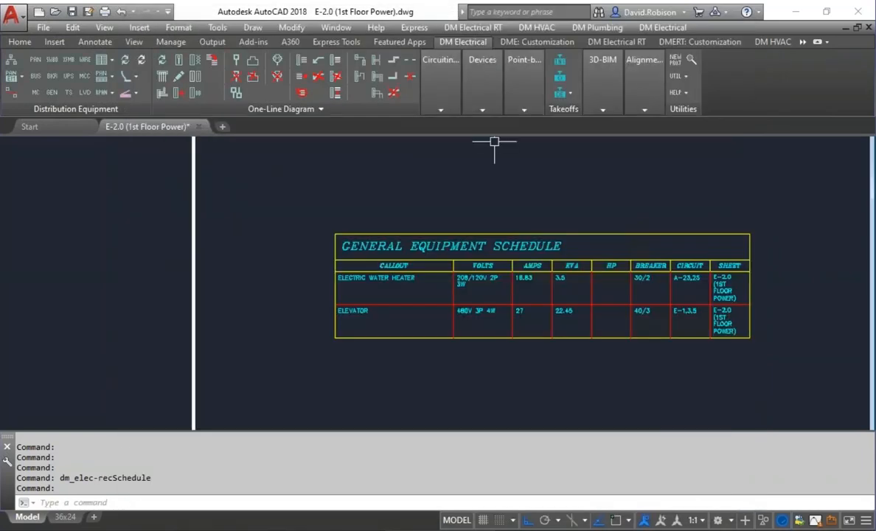
- Open the receptacle master schedule and choose the project database from the Desktop as the import source
{"action": "left_click", "coordinate": [482, 74]}
{"action": "left_click", "coordinate": [505, 158]}
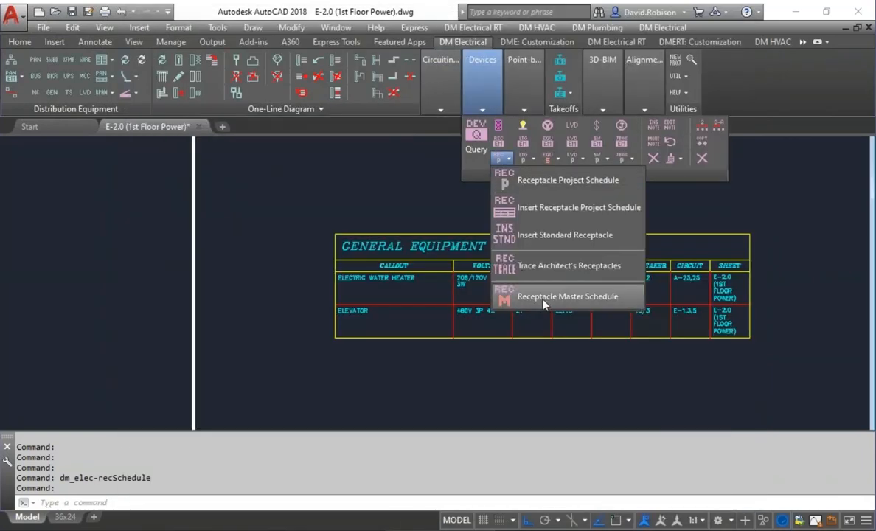
{"action": "left_click", "coordinate": [543, 298]}
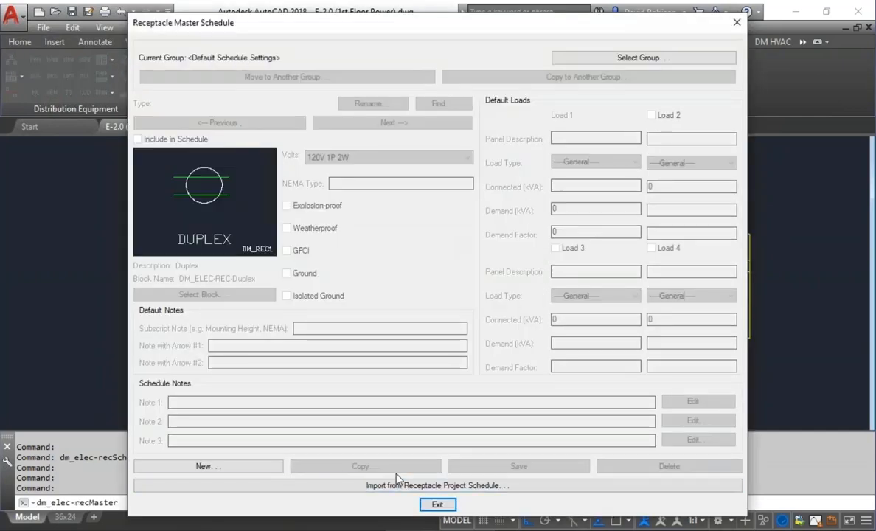
{"action": "left_click", "coordinate": [486, 487]}
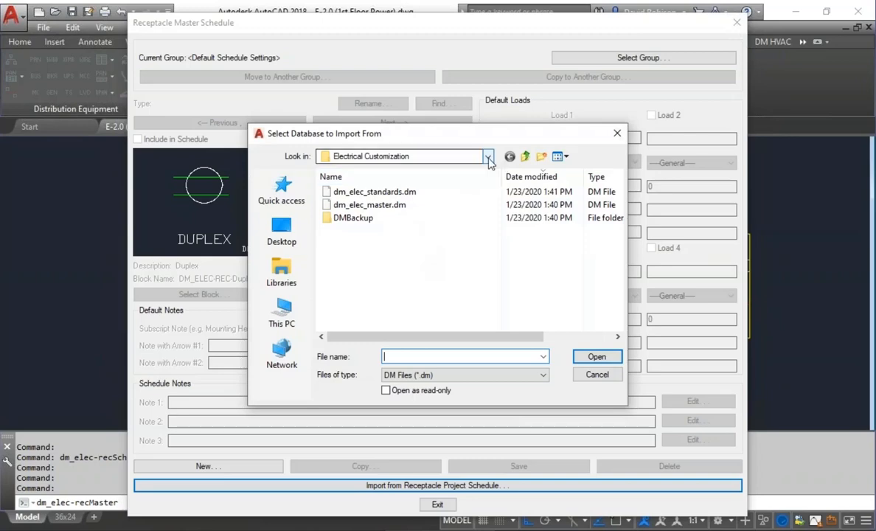
{"action": "left_click", "coordinate": [488, 157]}
{"action": "left_click", "coordinate": [488, 158]}
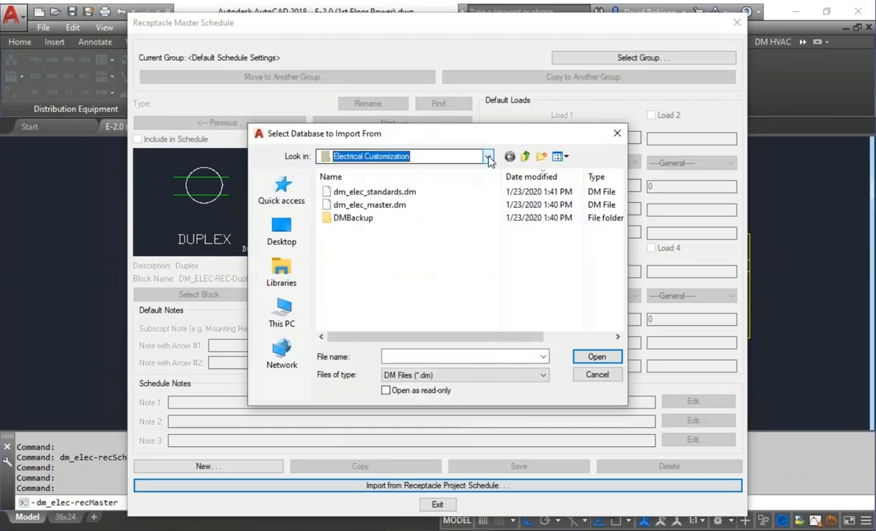
{"action": "left_click", "coordinate": [281, 230]}
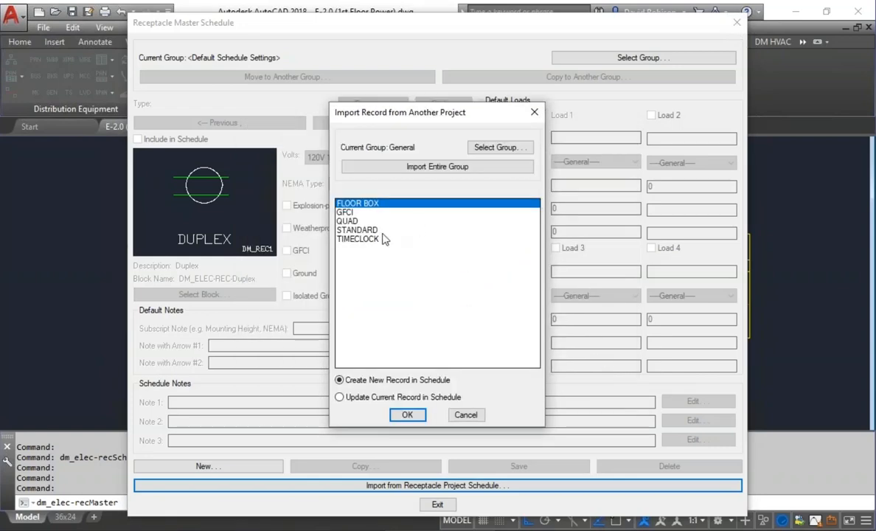
- Import the QUAD receptacle into the master schedule as a new record, save it, and close the schedule
{"action": "left_click", "coordinate": [383, 220]}
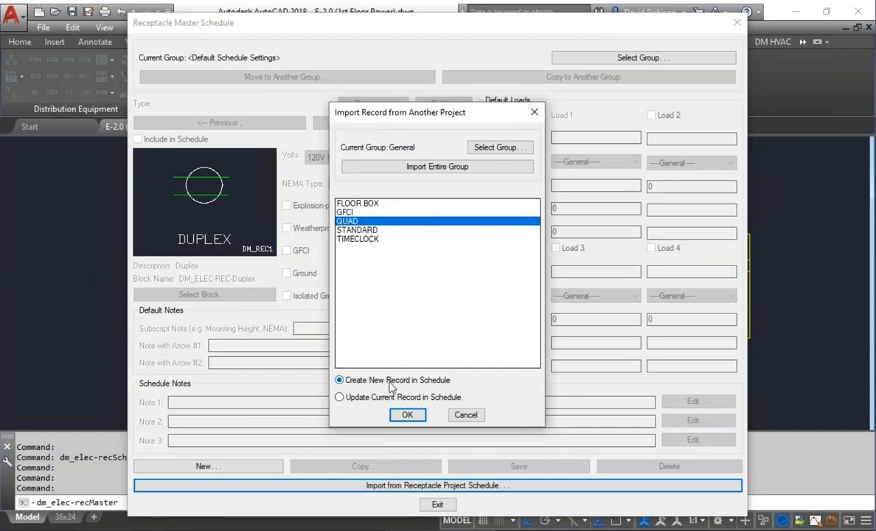
{"action": "left_click", "coordinate": [410, 414]}
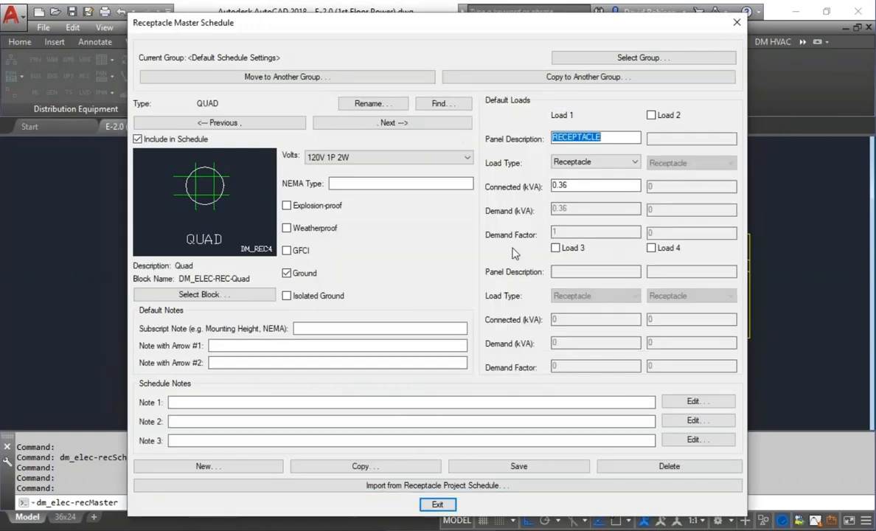
{"action": "left_click", "coordinate": [518, 467]}
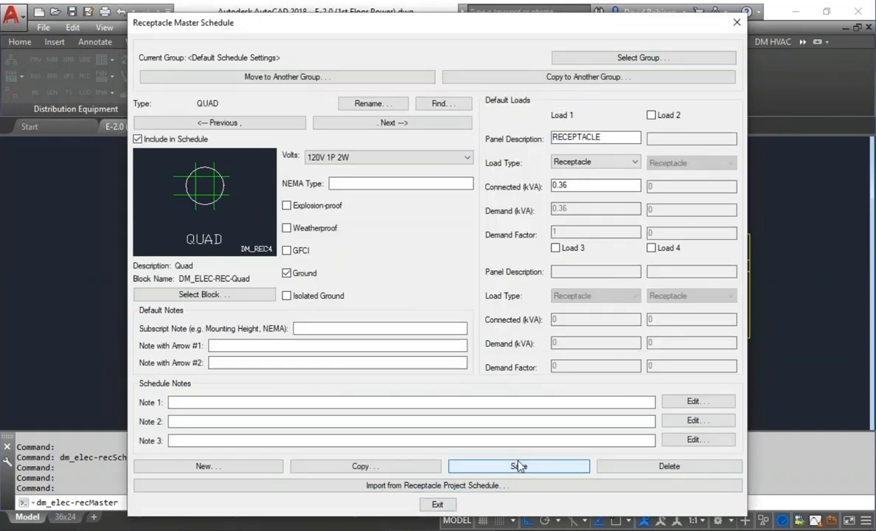
{"action": "left_click", "coordinate": [437, 504]}
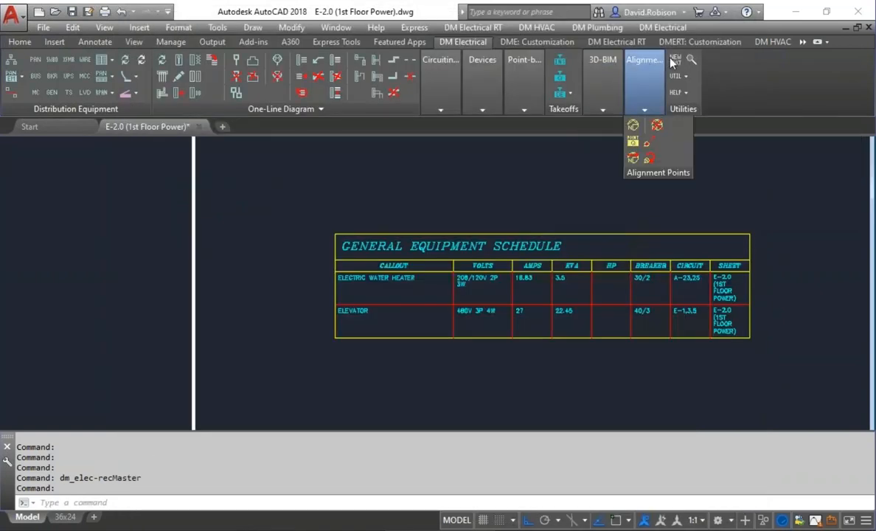
- View the receptacle groups that a new electrical project can import, select the General group, and cancel the project setup
{"action": "left_click", "coordinate": [675, 59]}
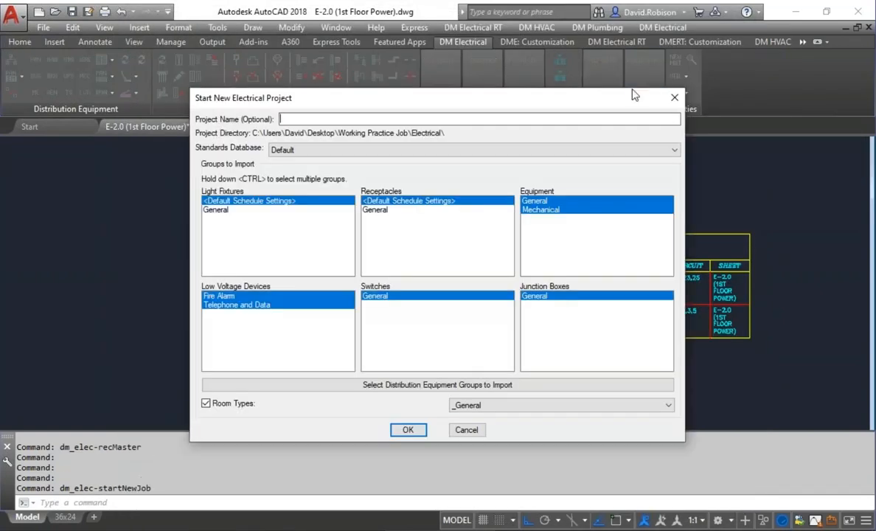
{"action": "left_click", "coordinate": [383, 210]}
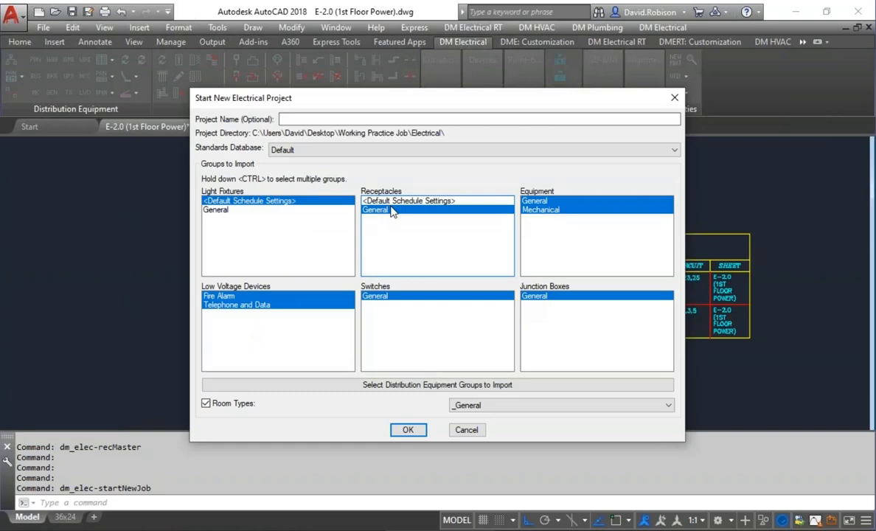
{"action": "left_click", "coordinate": [467, 431]}
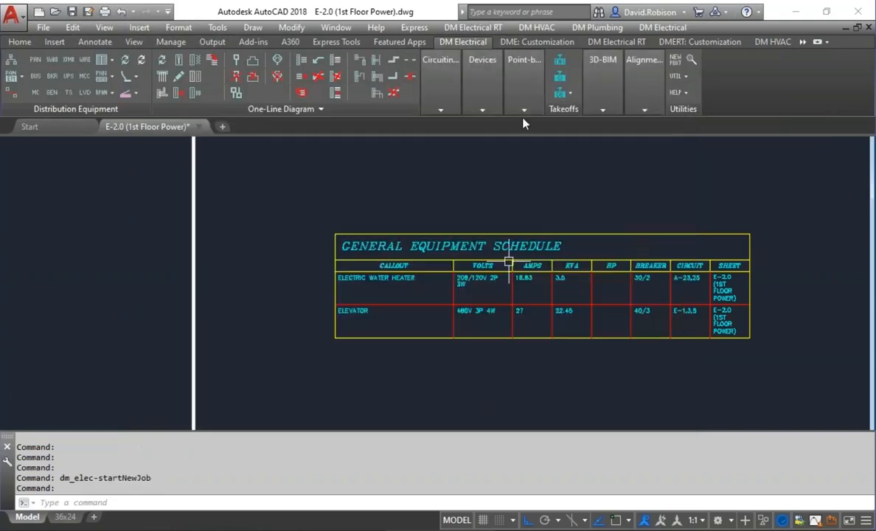
- Open the receptacle project schedule, view the records offered for import from the master schedule, and cancel the import
{"action": "mouse_move", "coordinate": [480, 81]}
{"action": "left_click", "coordinate": [508, 160]}
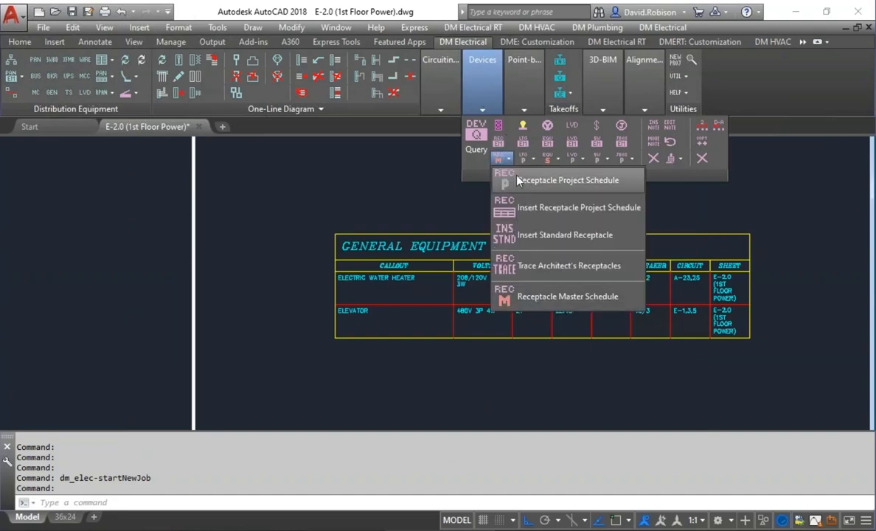
{"action": "left_click", "coordinate": [522, 181]}
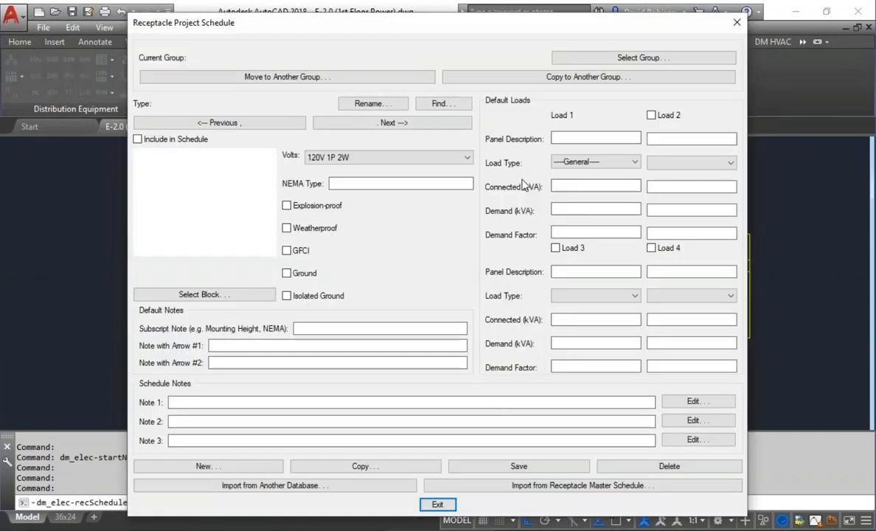
{"action": "left_click", "coordinate": [560, 486]}
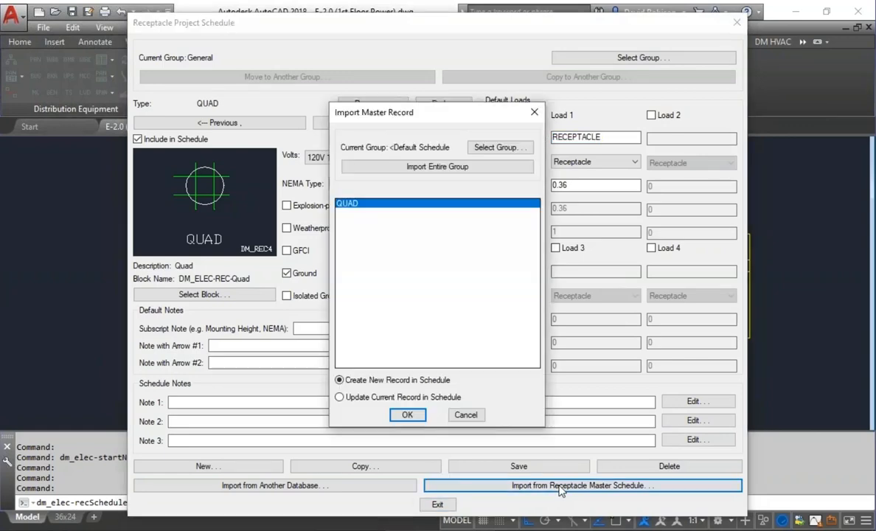
{"action": "left_click", "coordinate": [473, 415]}
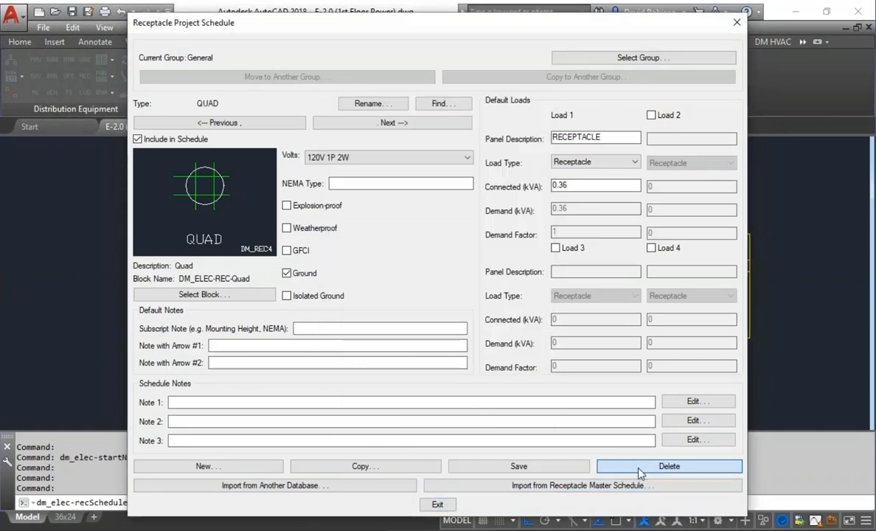
- Delete the QUAD type from the receptacle project schedule and check the list of remaining types
{"action": "left_click", "coordinate": [639, 471]}
{"action": "left_click", "coordinate": [448, 303]}
{"action": "left_click", "coordinate": [425, 104]}
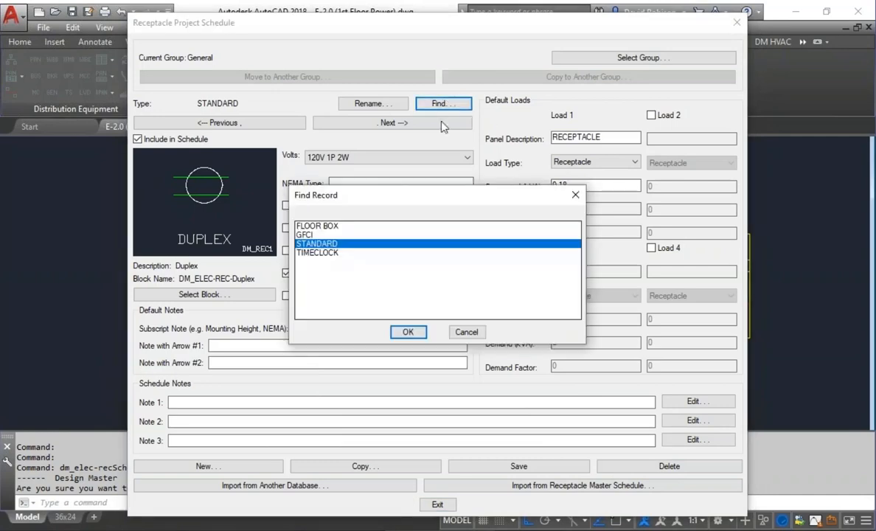
{"action": "left_click", "coordinate": [466, 332]}
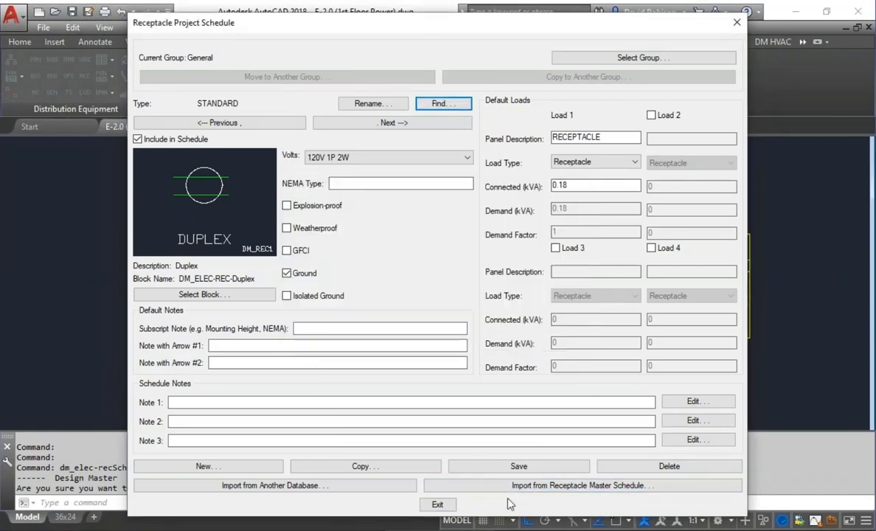
- Import QUAD from the receptacle master schedule into the project schedule as a new record, and close the schedule
{"action": "left_click", "coordinate": [516, 486]}
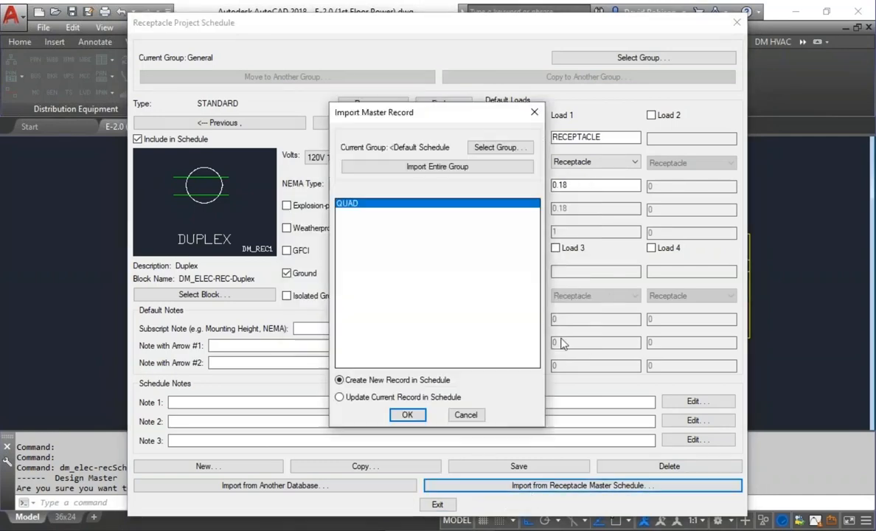
{"action": "left_click", "coordinate": [411, 415]}
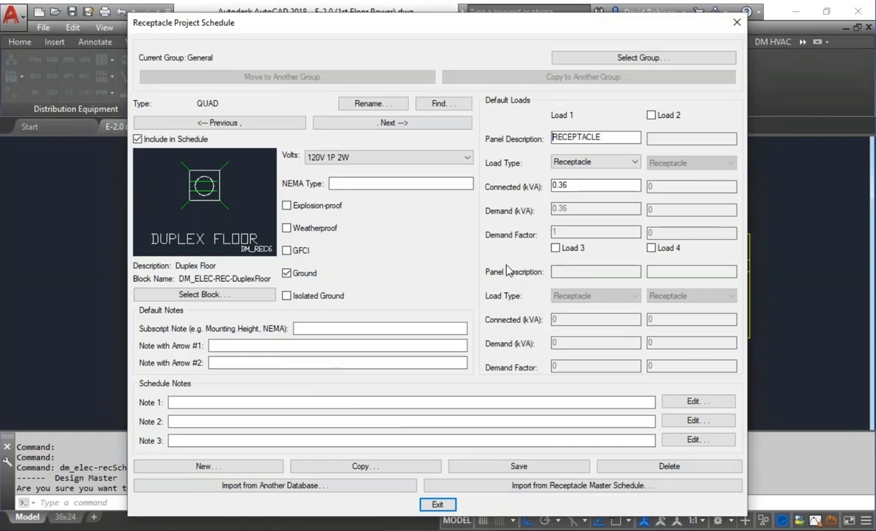
{"action": "left_click", "coordinate": [438, 505]}
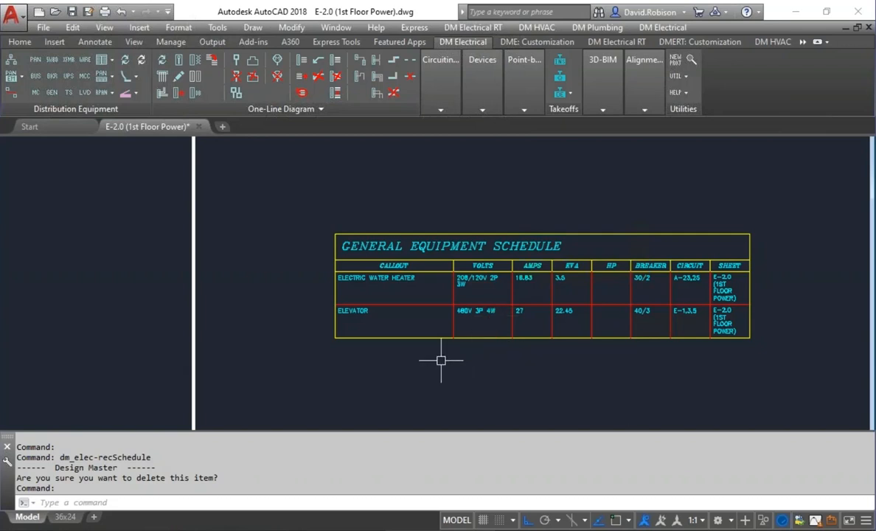
- Redraw the A-14 homerun from the kitchen's REF receptacle so that it points into the supplies room
{"action": "scroll", "coordinate": [442, 360], "scroll_direction": "down", "scroll_amount": 4}
{"action": "middle_click_drag", "start_coordinate": [195, 277], "coordinate": [571, 333]}
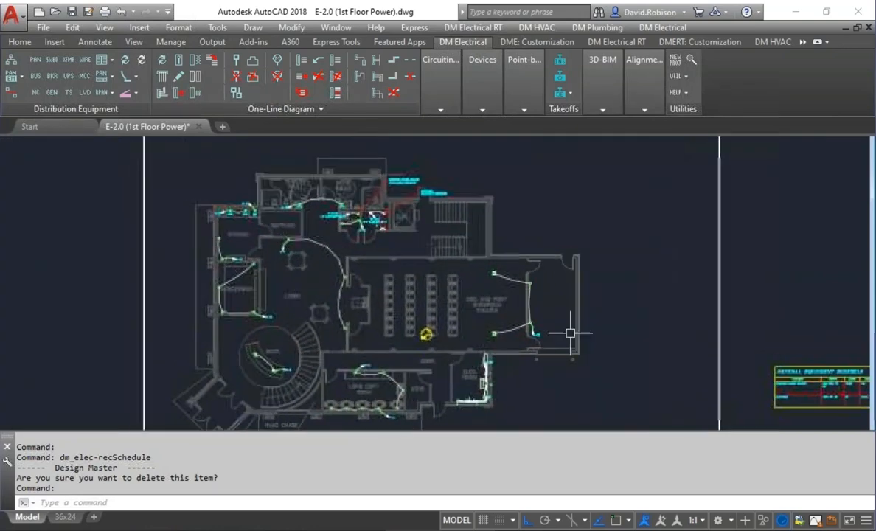
{"action": "scroll", "coordinate": [220, 270], "scroll_direction": "up", "scroll_amount": 2}
{"action": "scroll", "coordinate": [220, 270], "scroll_direction": "up", "scroll_amount": 2}
{"action": "middle_click_drag", "start_coordinate": [251, 235], "coordinate": [276, 328]}
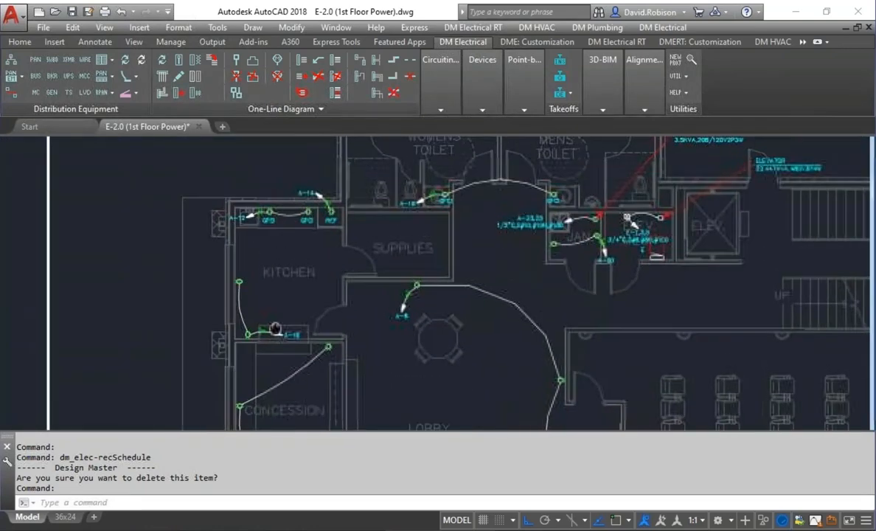
{"action": "scroll", "coordinate": [289, 259], "scroll_direction": "up", "scroll_amount": 2}
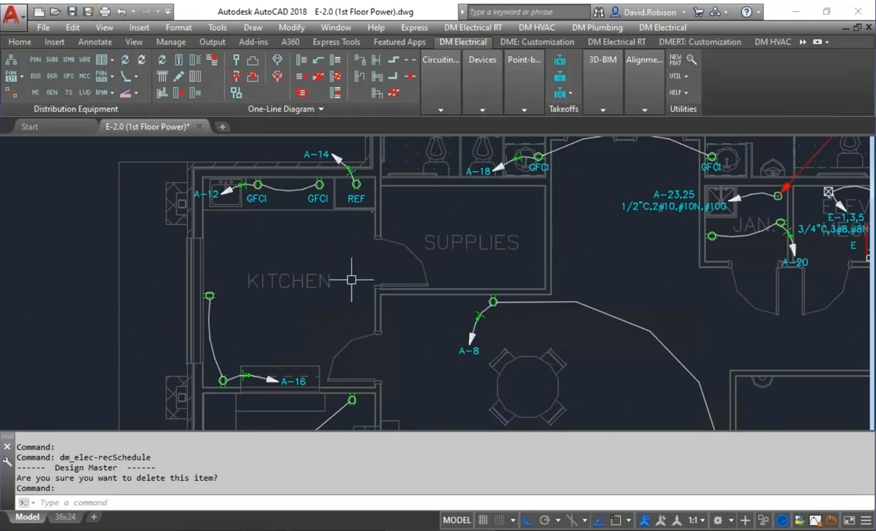
{"action": "left_click", "coordinate": [451, 92]}
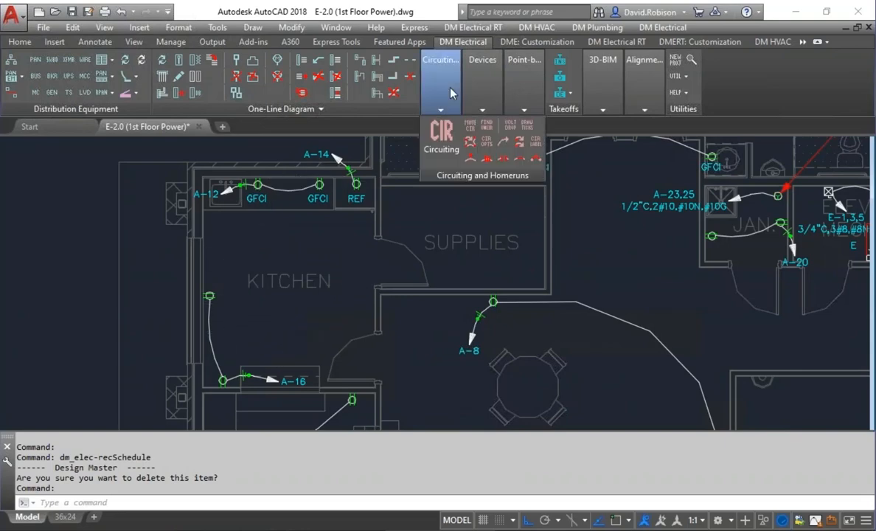
{"action": "left_click", "coordinate": [470, 142]}
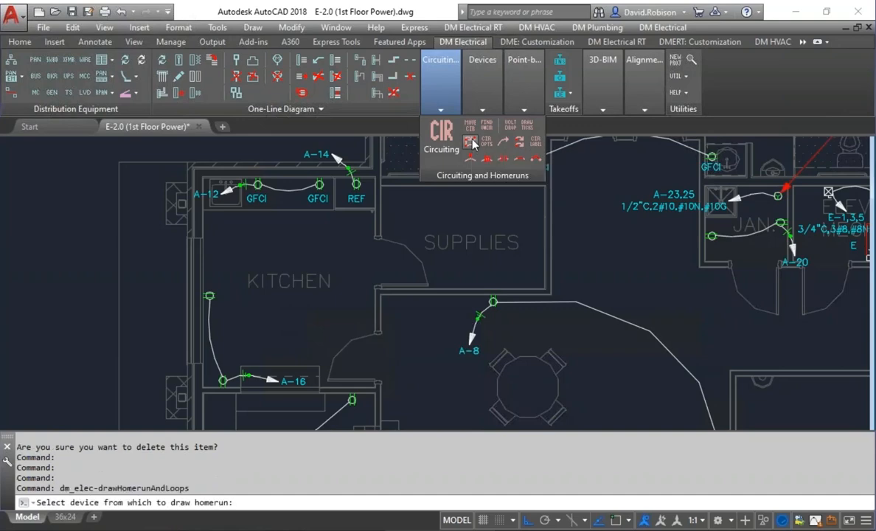
{"action": "left_click", "coordinate": [358, 191]}
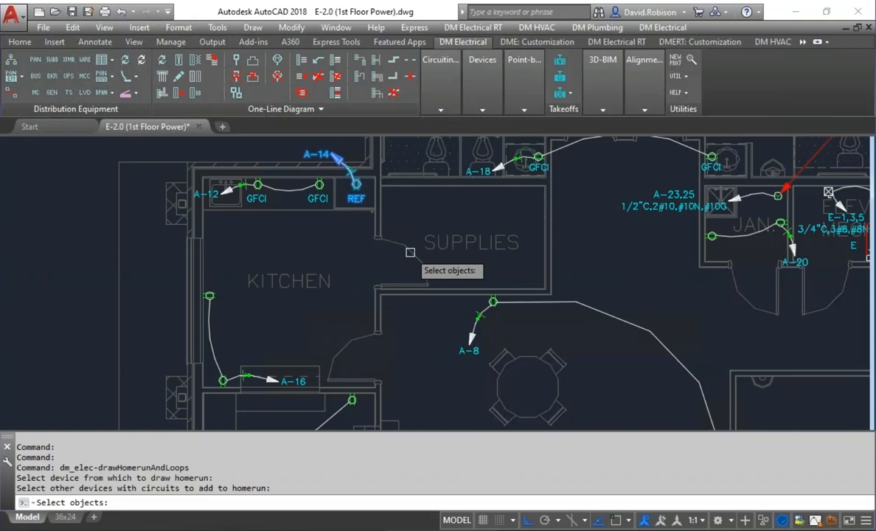
{"action": "key", "text": "Return"}
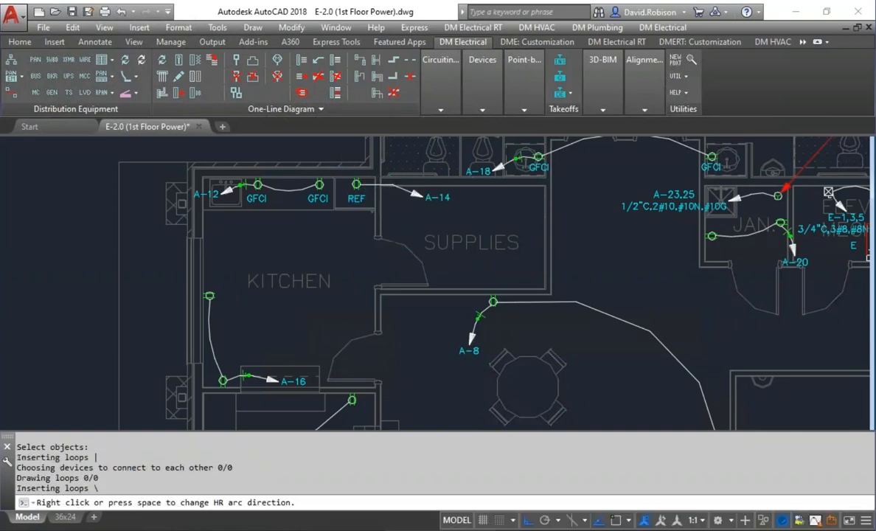
- Draw one combined homerun for circuits A-12, 14 and 16 from the REF receptacle, adding the kitchen's GFCI and west-wall receptacles
{"action": "key", "text": "space"}
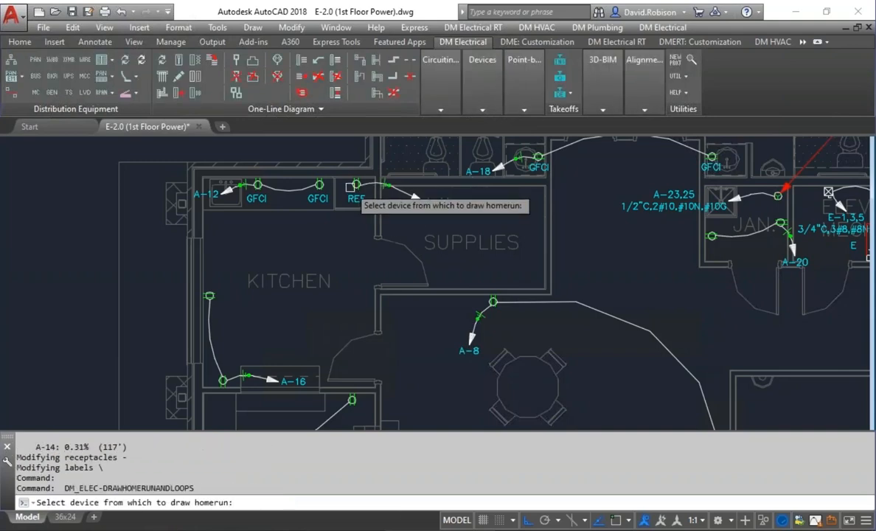
{"action": "left_click", "coordinate": [355, 184]}
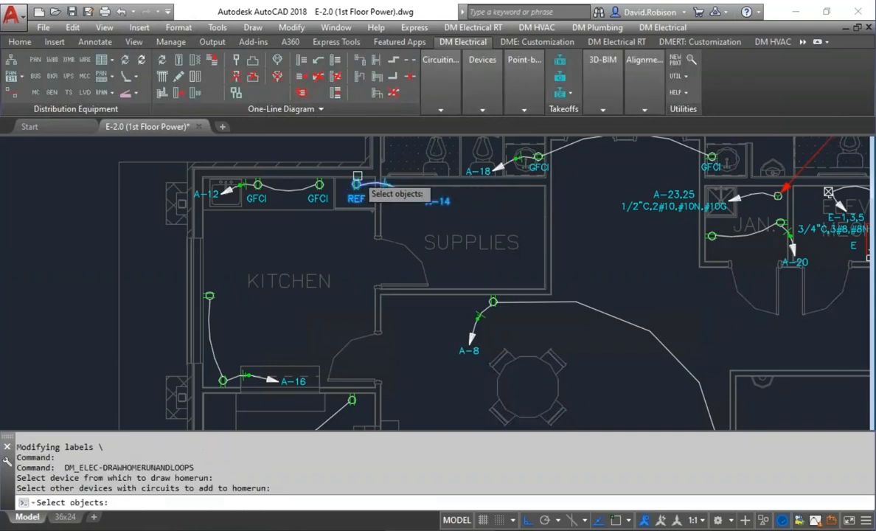
{"action": "left_click", "coordinate": [322, 186]}
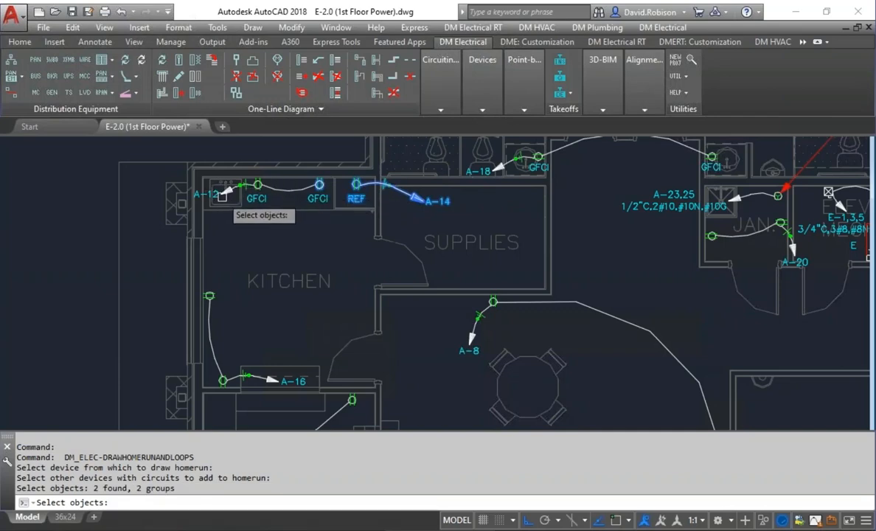
{"action": "left_click", "coordinate": [209, 296]}
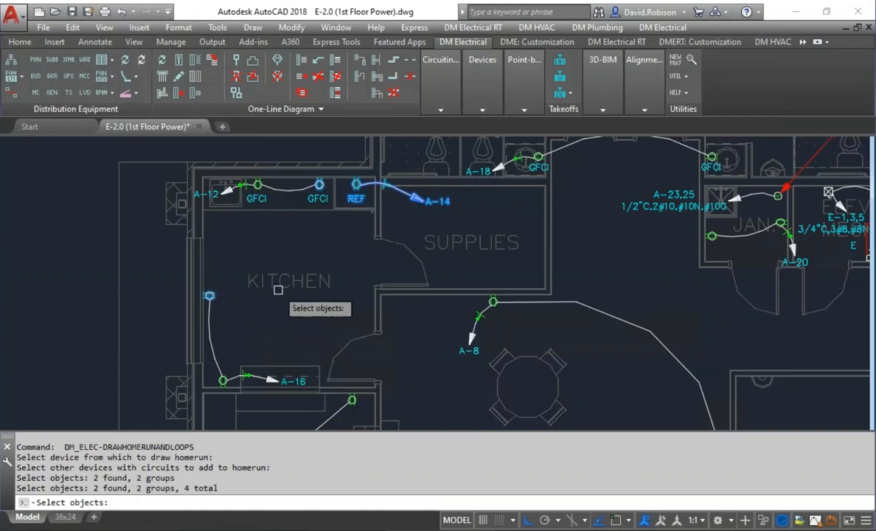
{"action": "key", "text": "Return"}
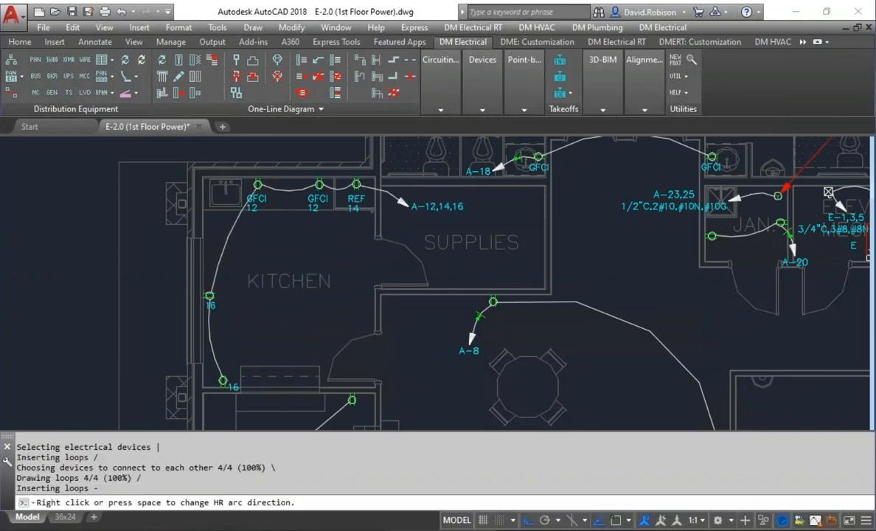
{"action": "left_click", "coordinate": [426, 242]}
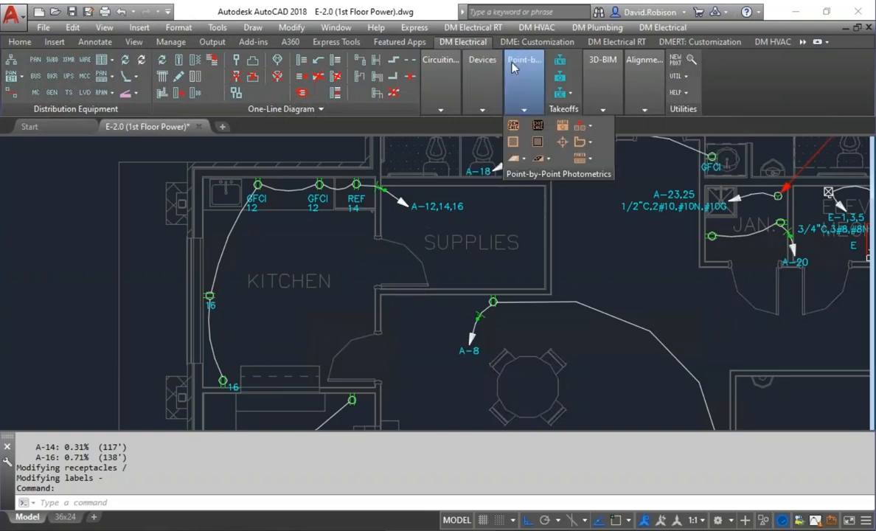
- In the project's electrical options for homeruns and loops, set Share neutrals on combined homeruns to No
{"action": "left_click", "coordinate": [525, 44]}
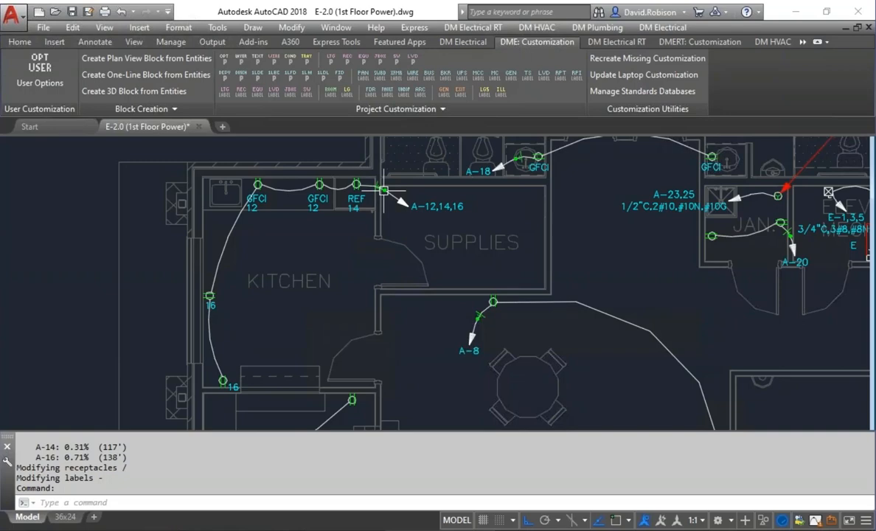
{"action": "left_click", "coordinate": [223, 59]}
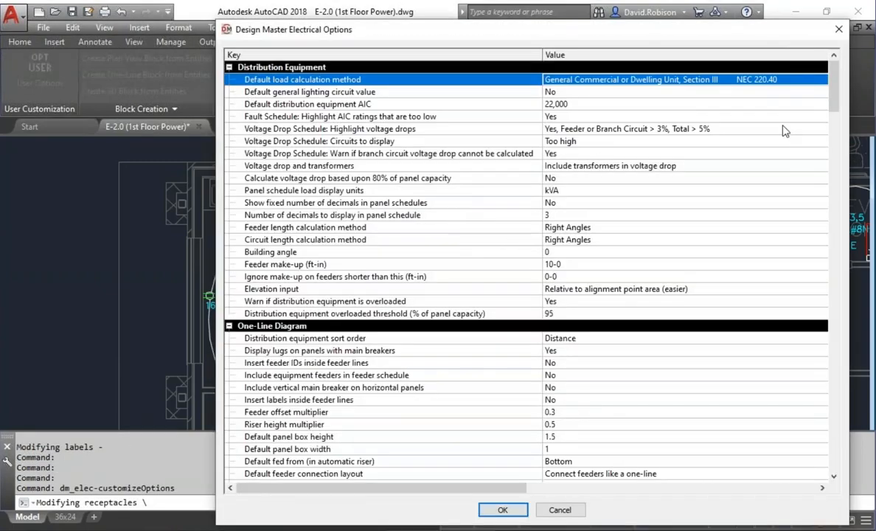
{"action": "left_click_drag", "start_coordinate": [833, 74], "coordinate": [847, 207]}
{"action": "scroll", "coordinate": [423, 270], "scroll_direction": "down", "scroll_amount": 10}
{"action": "scroll", "coordinate": [424, 276], "scroll_direction": "down", "scroll_amount": 2}
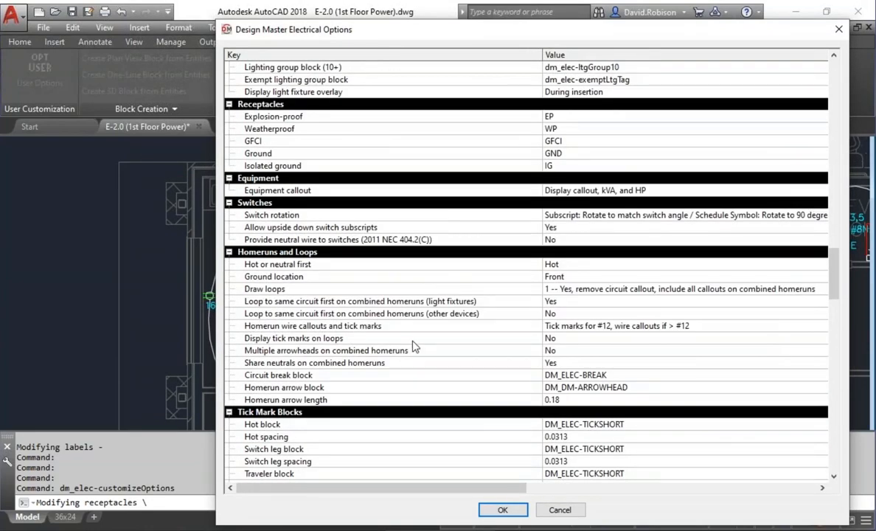
{"action": "left_click", "coordinate": [580, 364]}
{"action": "left_click", "coordinate": [581, 366]}
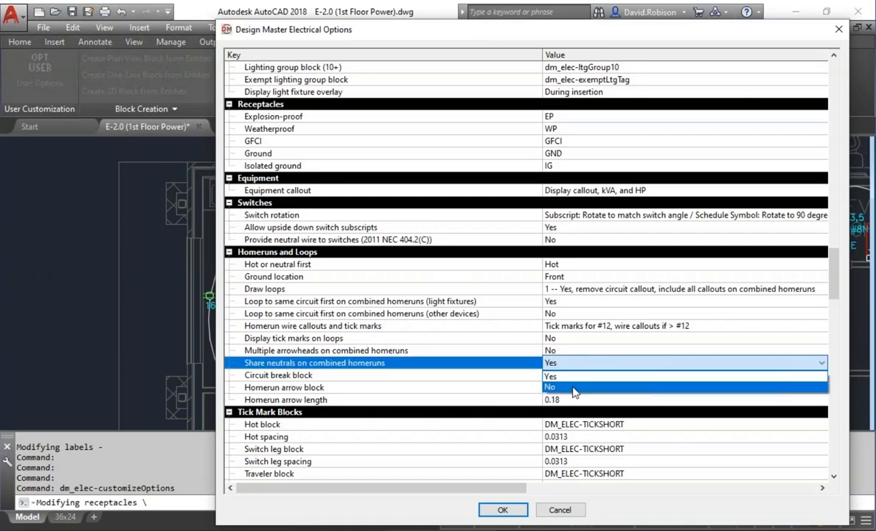
{"action": "left_click", "coordinate": [574, 388]}
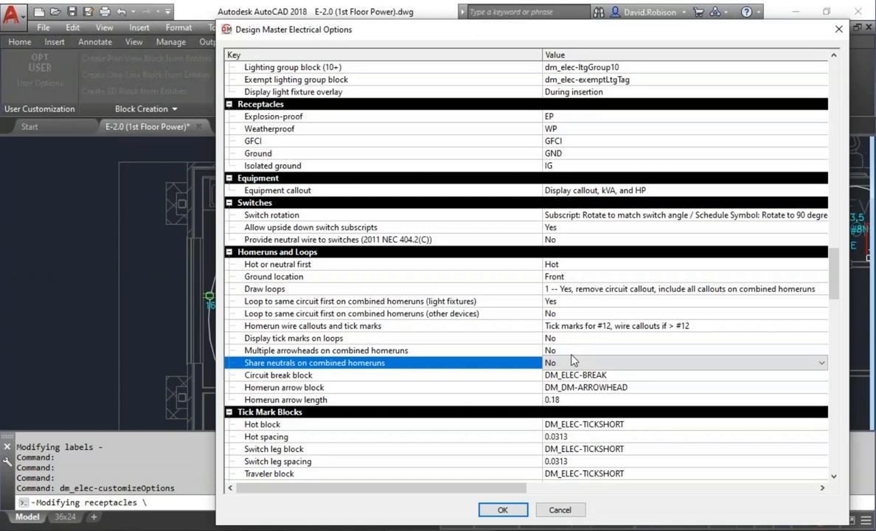
{"action": "left_click", "coordinate": [504, 366]}
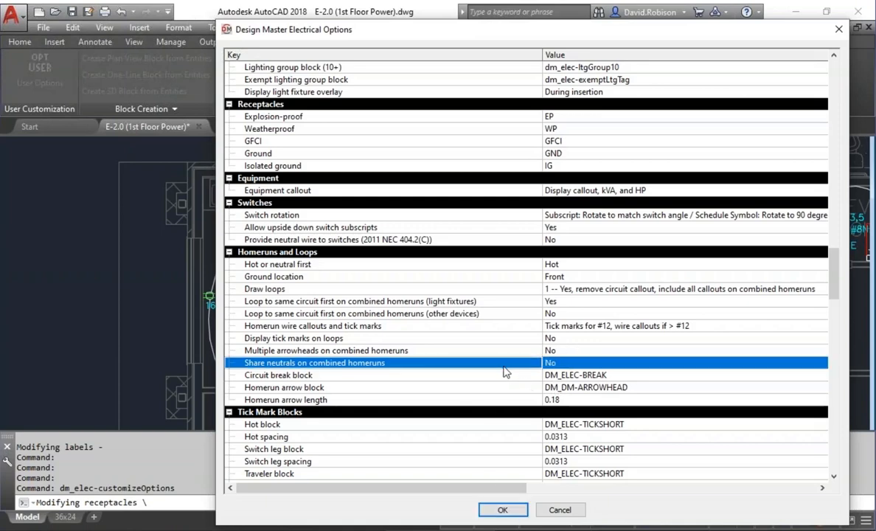
- Set Multiple arrowheads on combined homeruns to Yes and apply the electrical options
{"action": "left_click", "coordinate": [489, 352]}
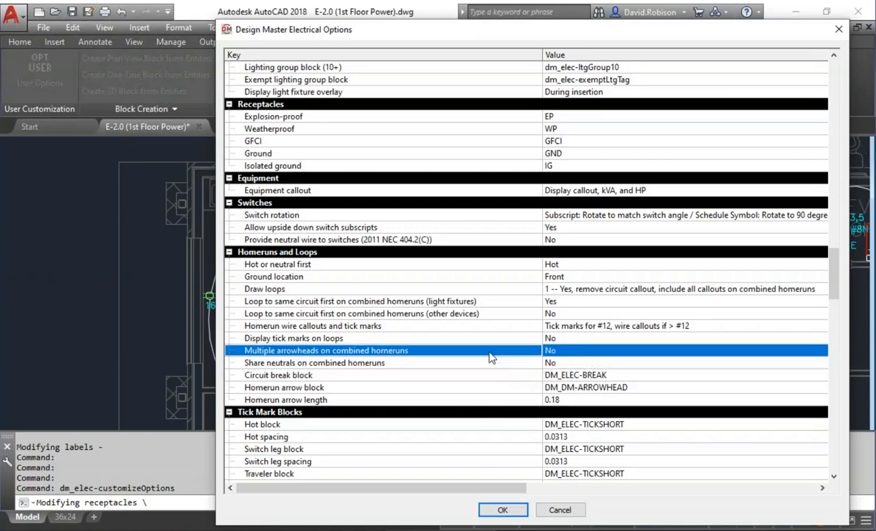
{"action": "left_click", "coordinate": [574, 353]}
{"action": "left_click", "coordinate": [576, 354]}
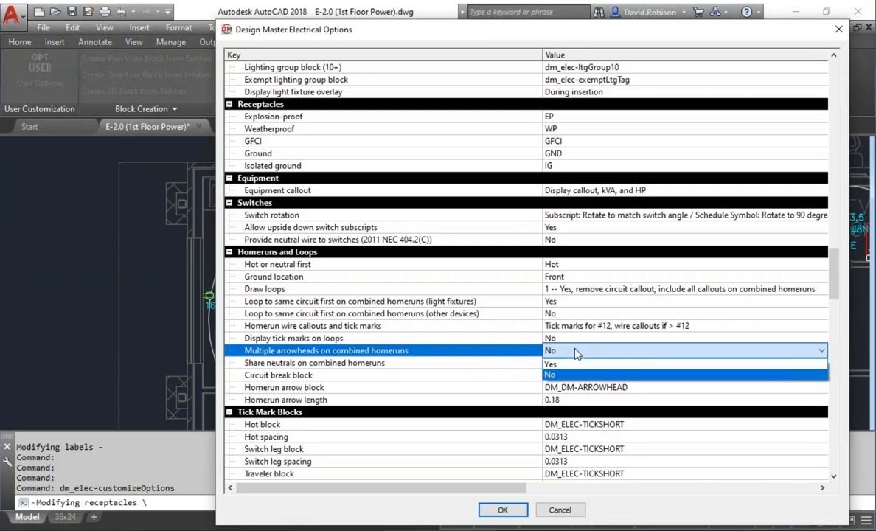
{"action": "left_click", "coordinate": [564, 365]}
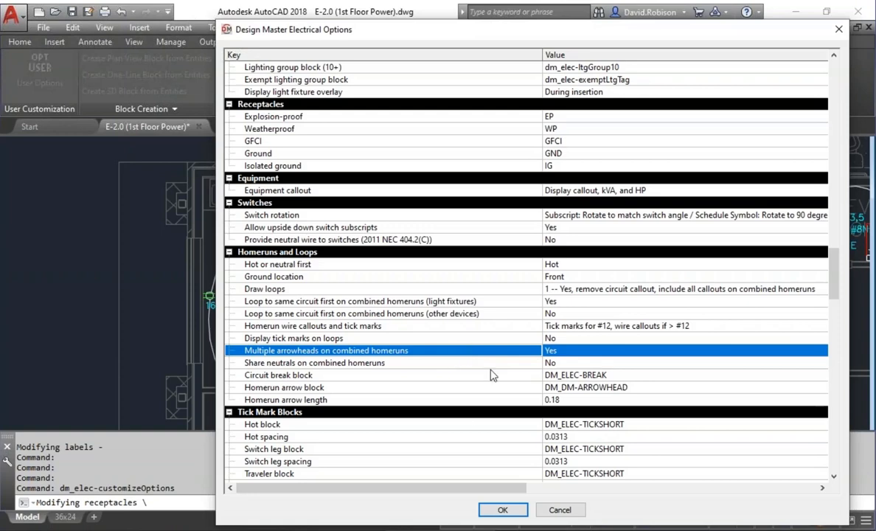
{"action": "left_click", "coordinate": [502, 509]}
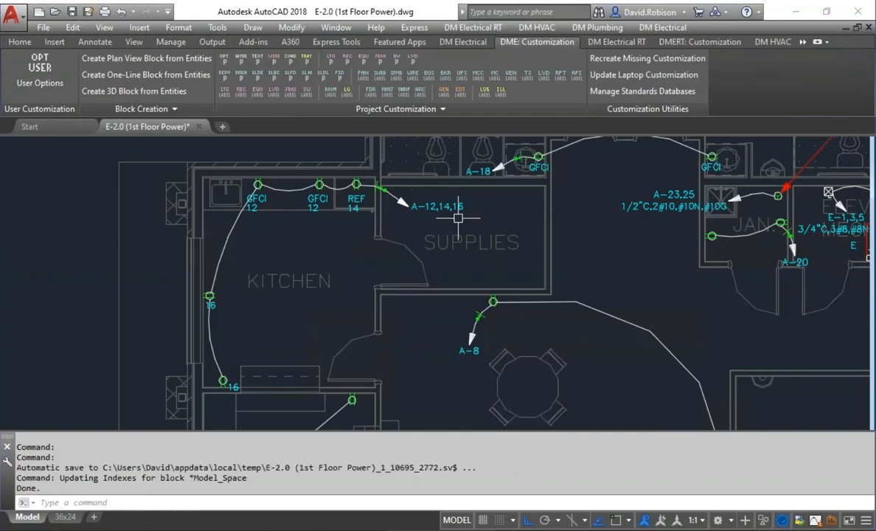
- In the electrical options for homeruns and loops, set Display tick marks on loops to Yes and apply the options
{"action": "key", "text": "Return"}
{"action": "left_click_drag", "start_coordinate": [834, 87], "coordinate": [862, 235]}
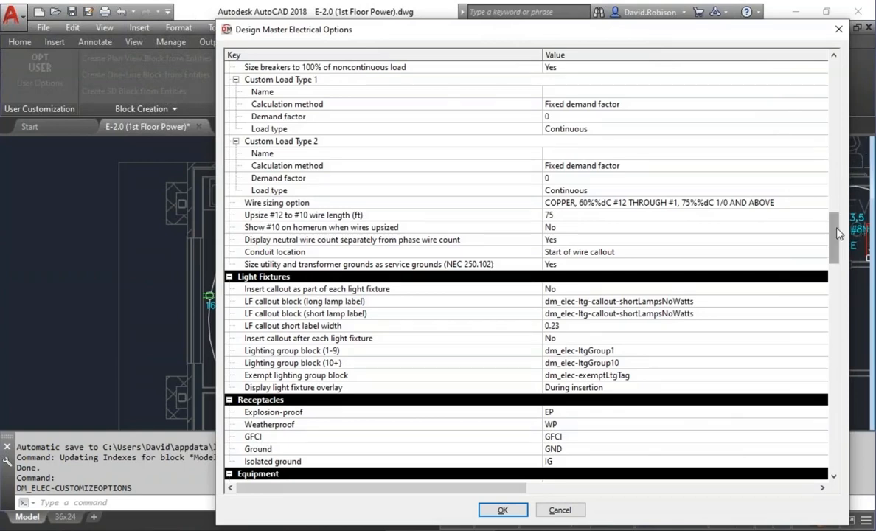
{"action": "left_click_drag", "start_coordinate": [837, 233], "coordinate": [836, 282]}
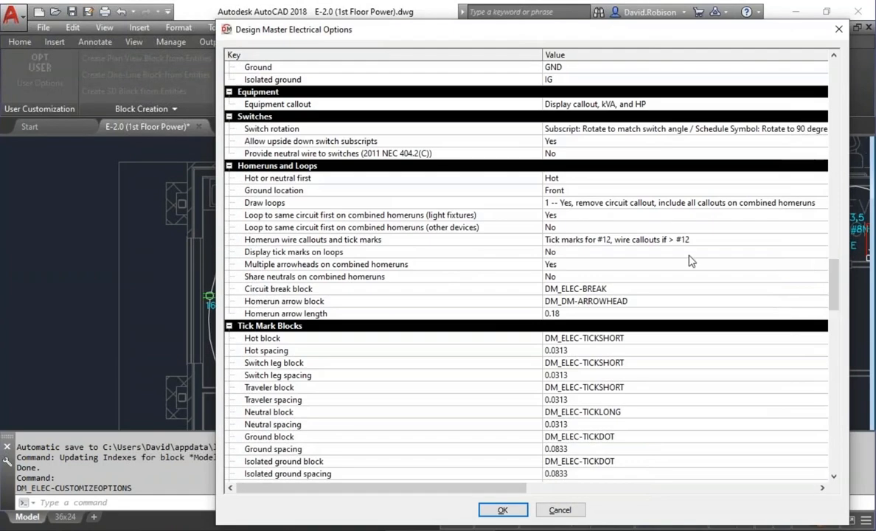
{"action": "left_click", "coordinate": [552, 252]}
{"action": "left_click", "coordinate": [552, 251]}
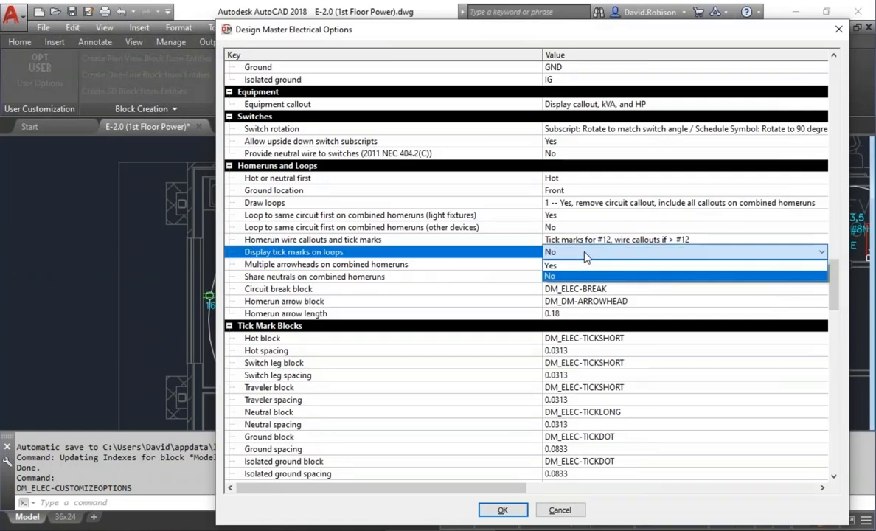
{"action": "left_click", "coordinate": [573, 267]}
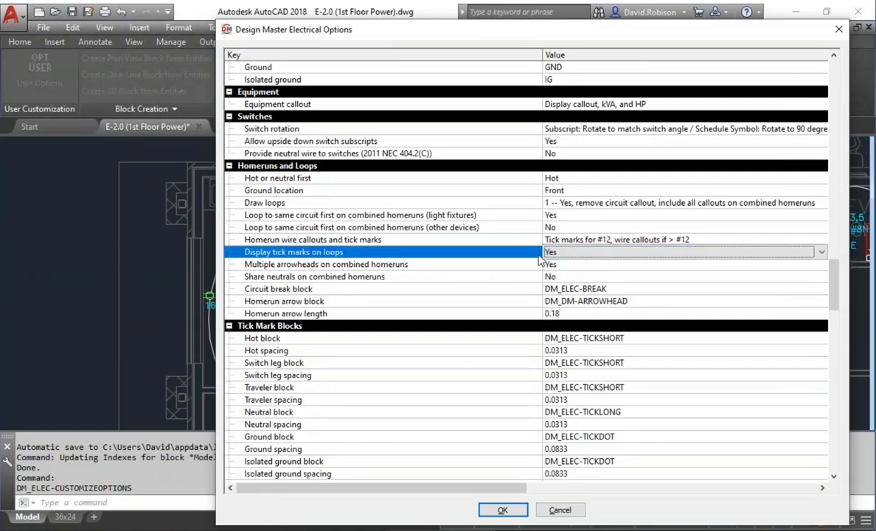
{"action": "left_click", "coordinate": [502, 510]}
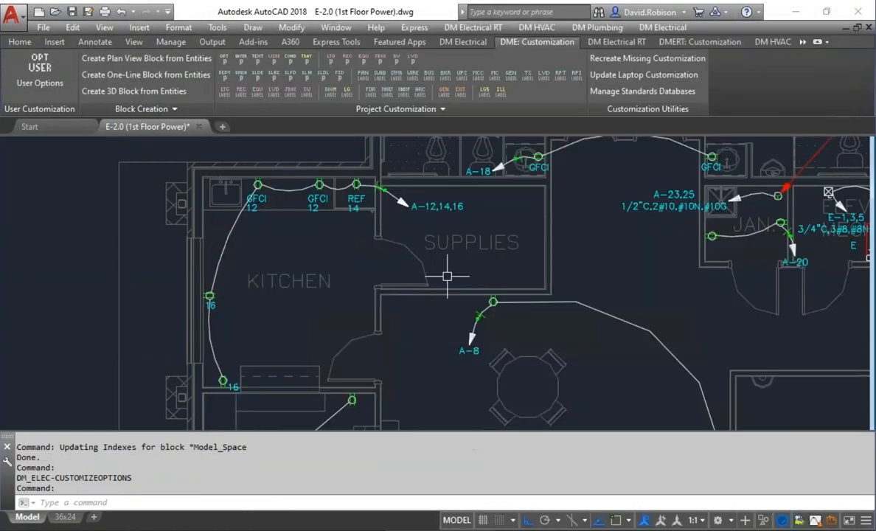
- Redraw the combined A-12, 14 and 16 homerun and loops from the kitchen's REF receptacle, including the GFCI and west-wall receptacles, pointing into the supplies room
{"action": "left_click", "coordinate": [475, 46]}
{"action": "left_click", "coordinate": [441, 74]}
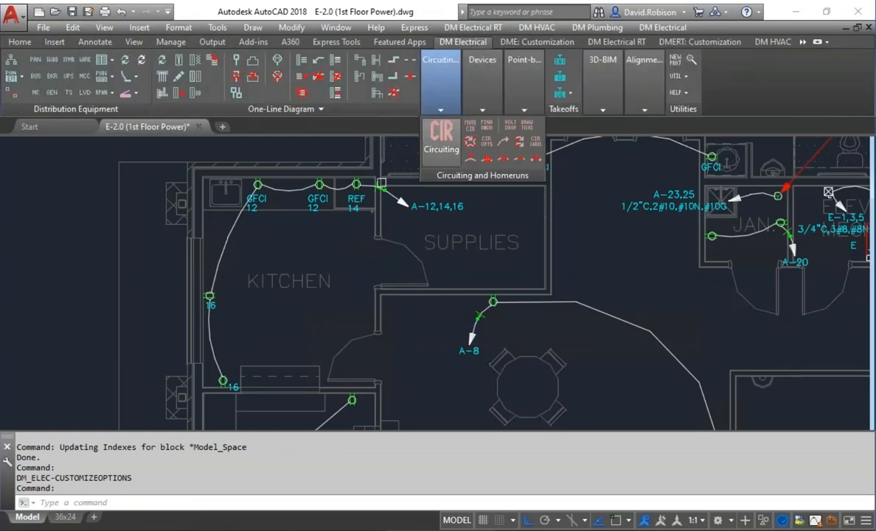
{"action": "left_click", "coordinate": [356, 188]}
{"action": "left_click", "coordinate": [314, 202]}
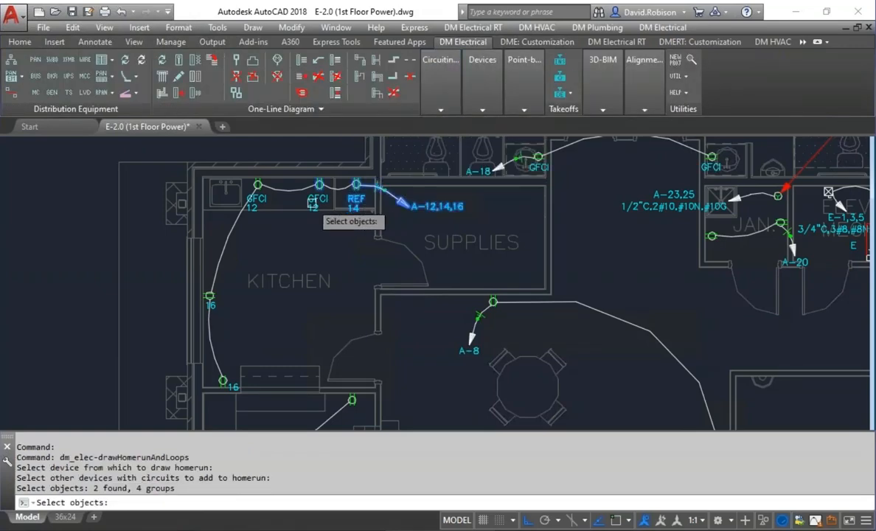
{"action": "left_click", "coordinate": [209, 298]}
{"action": "key", "text": "Return"}
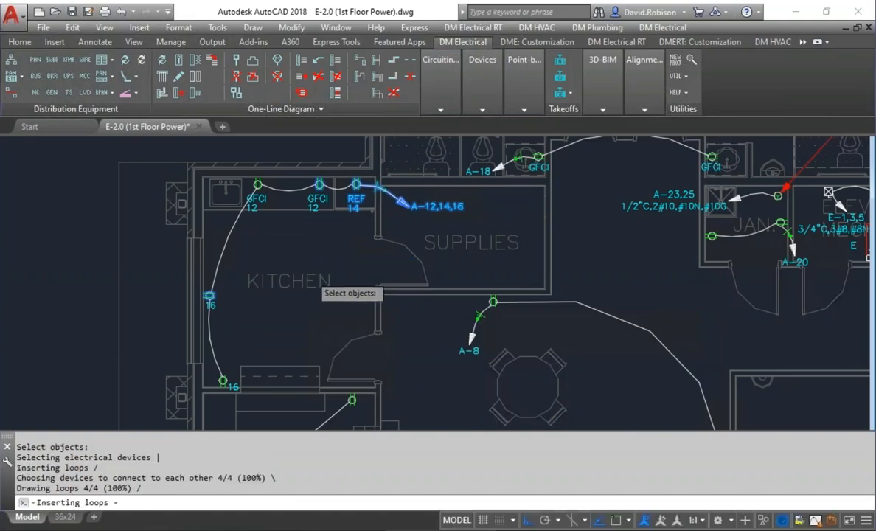
{"action": "left_click", "coordinate": [414, 203]}
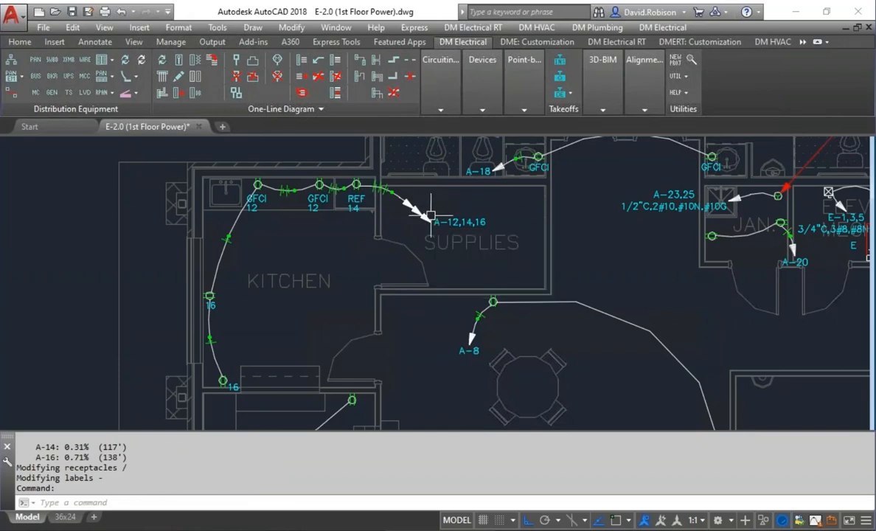
{"action": "scroll", "coordinate": [365, 183], "scroll_direction": "up", "scroll_amount": 2}
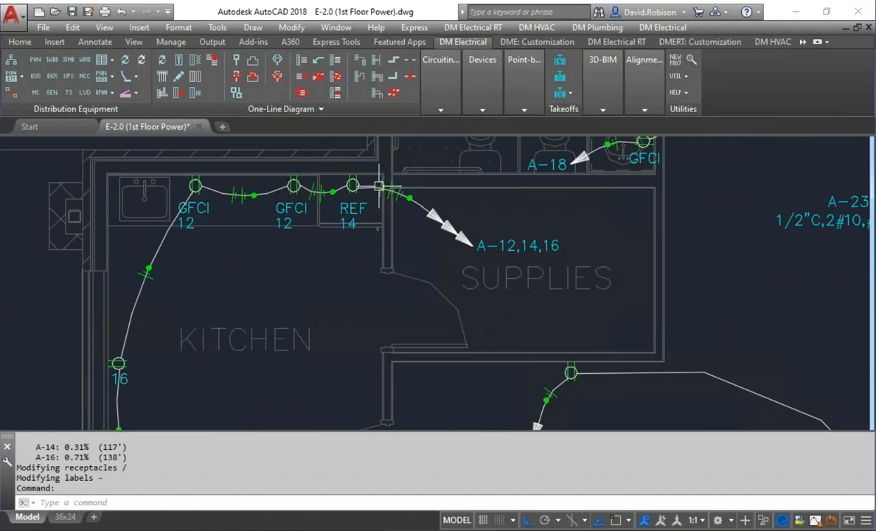
{"action": "middle_click_drag", "start_coordinate": [441, 221], "coordinate": [458, 214]}
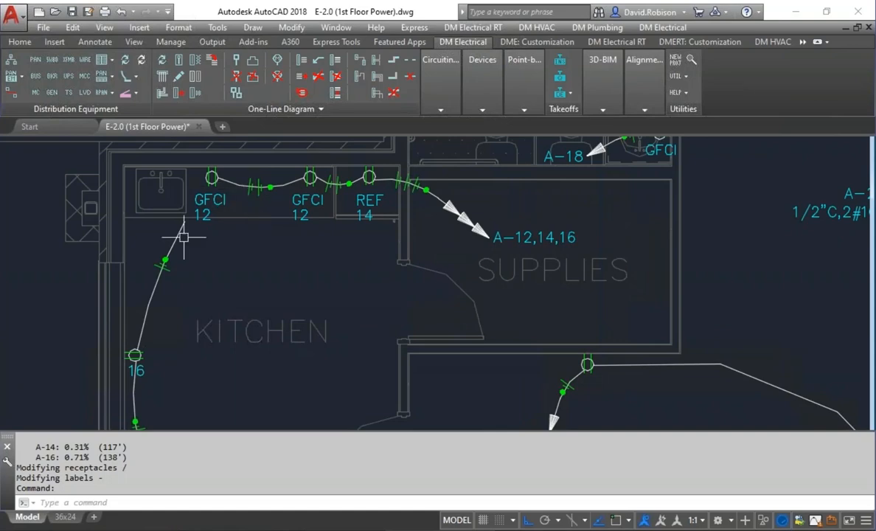
{"action": "scroll", "coordinate": [199, 303], "scroll_direction": "down", "scroll_amount": 2}
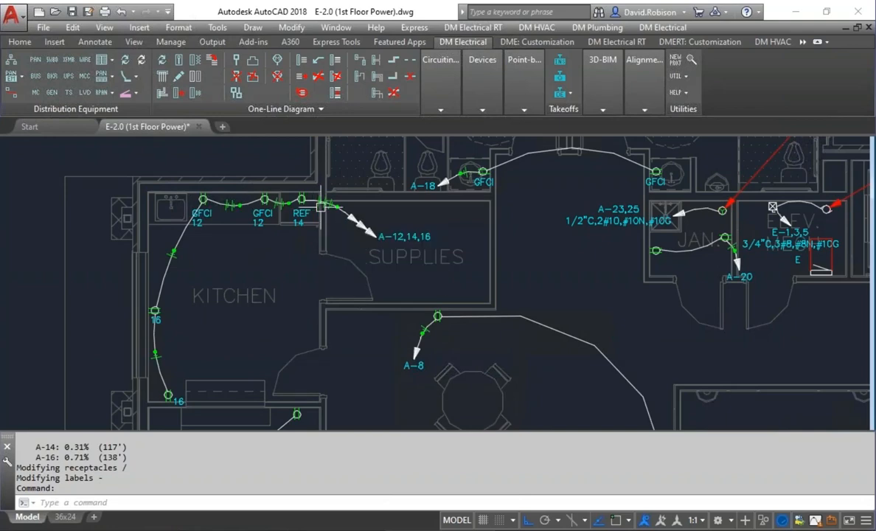
- In panel A's circuiting, change circuit A-12 to three poles so that it combines kitchen circuits 12, 14 and 16
{"action": "mouse_move", "coordinate": [441, 105]}
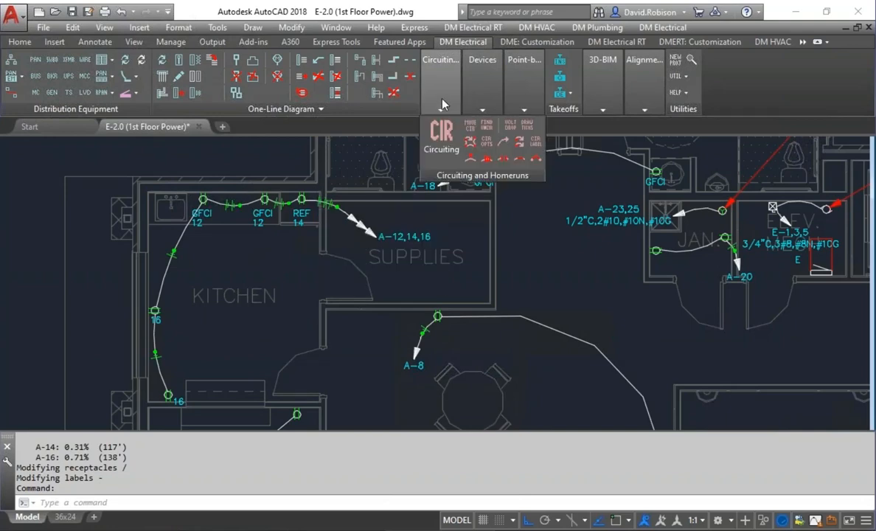
{"action": "left_click", "coordinate": [441, 135]}
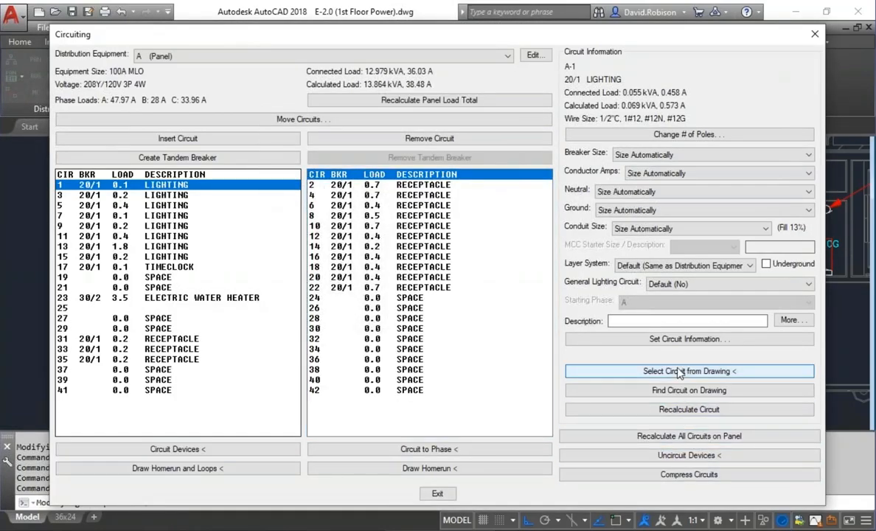
{"action": "left_click", "coordinate": [618, 371]}
{"action": "left_click", "coordinate": [303, 200]}
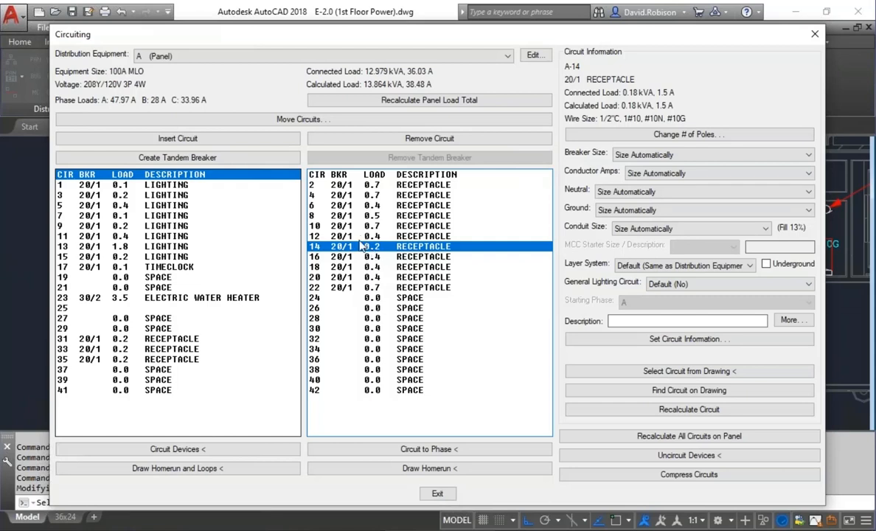
{"action": "key", "text": "Up"}
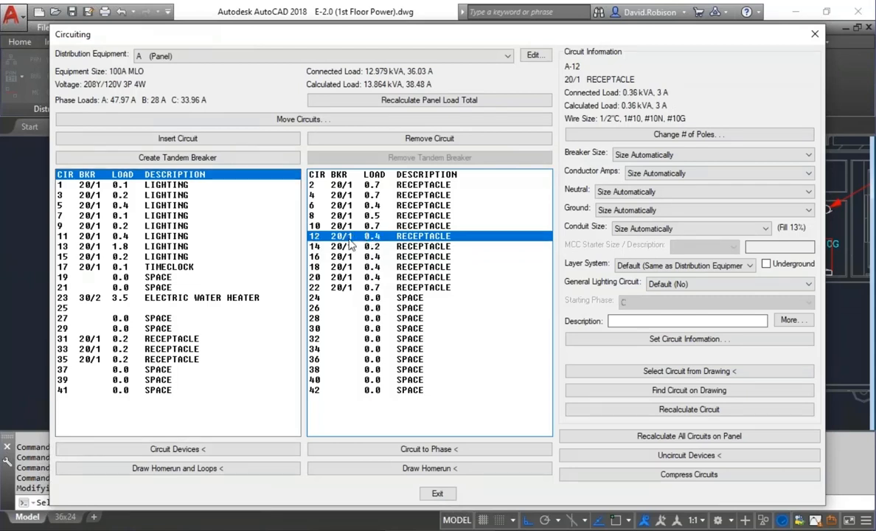
{"action": "left_click", "coordinate": [594, 131]}
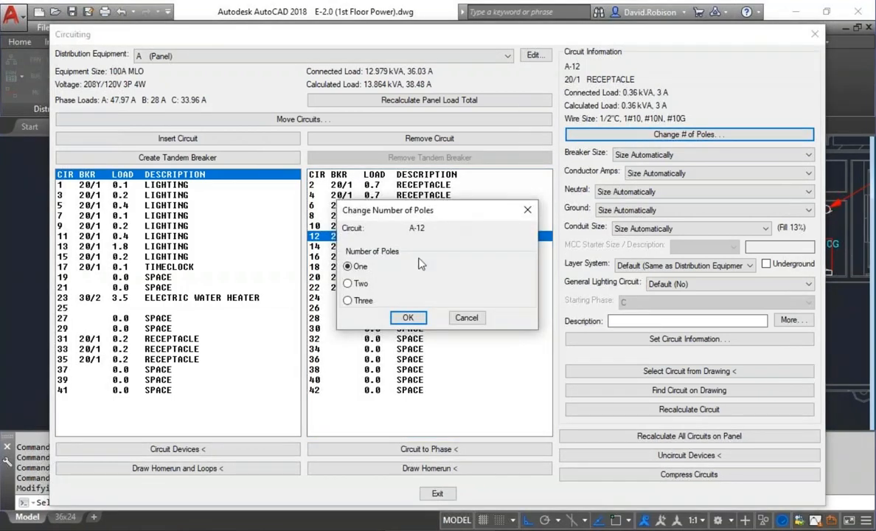
{"action": "left_click", "coordinate": [348, 300]}
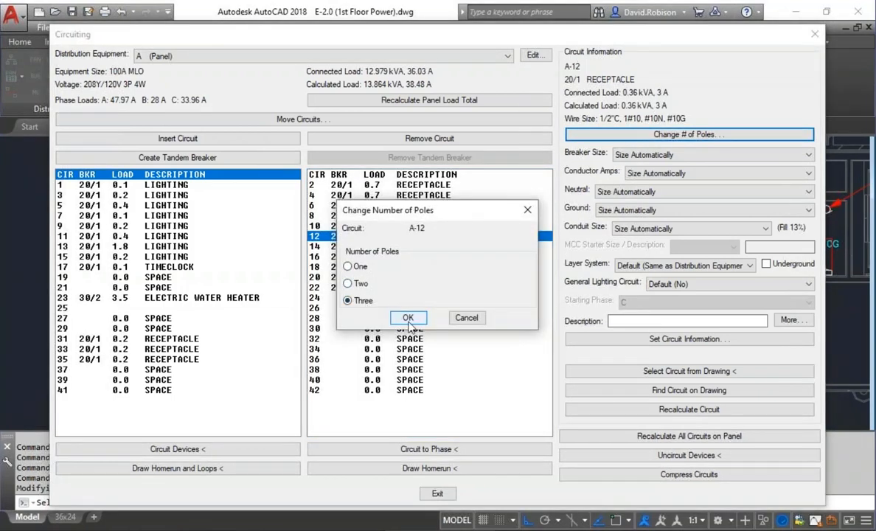
{"action": "left_click", "coordinate": [409, 317]}
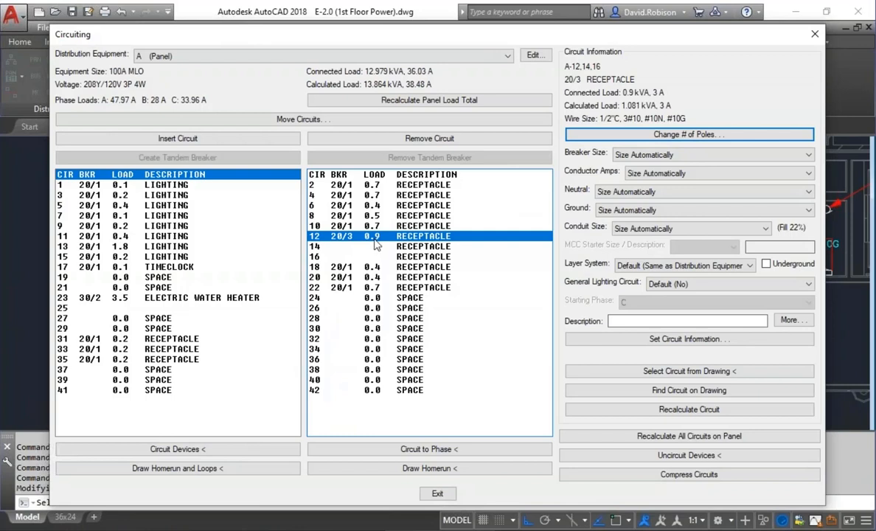
{"action": "left_click", "coordinate": [371, 248]}
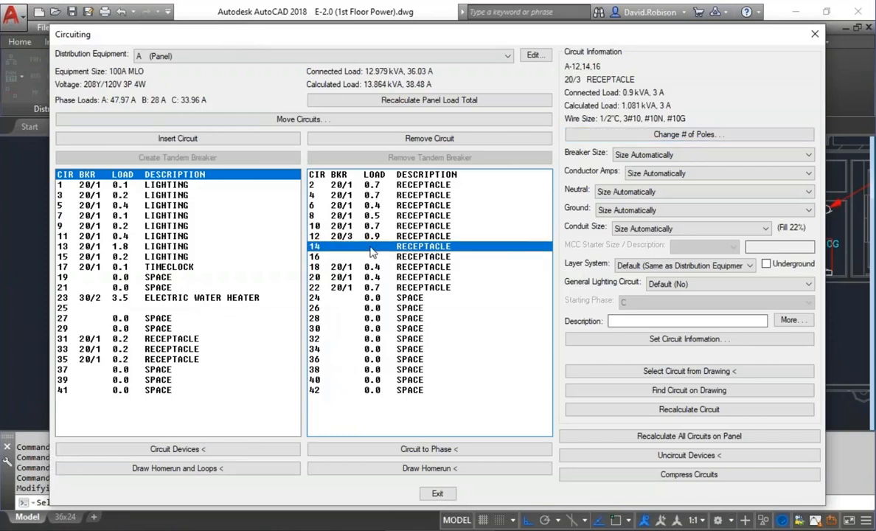
{"action": "left_click", "coordinate": [365, 254]}
{"action": "left_click", "coordinate": [366, 247]}
{"action": "left_click", "coordinate": [367, 235]}
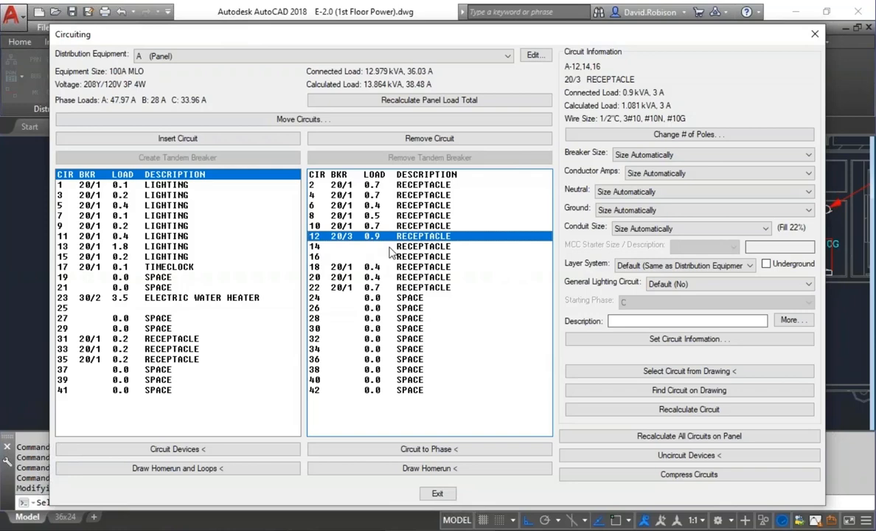
{"action": "left_click", "coordinate": [437, 493]}
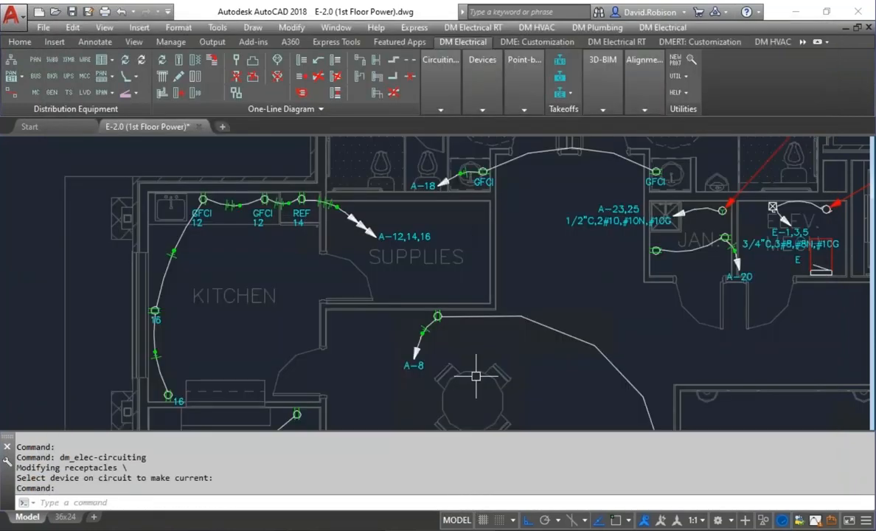
- Draw the three-pole A-12,14,16 homerun and loops from the kitchen's REF receptacle, with the arrow in the supplies room
{"action": "left_click", "coordinate": [440, 104]}
{"action": "left_click", "coordinate": [474, 144]}
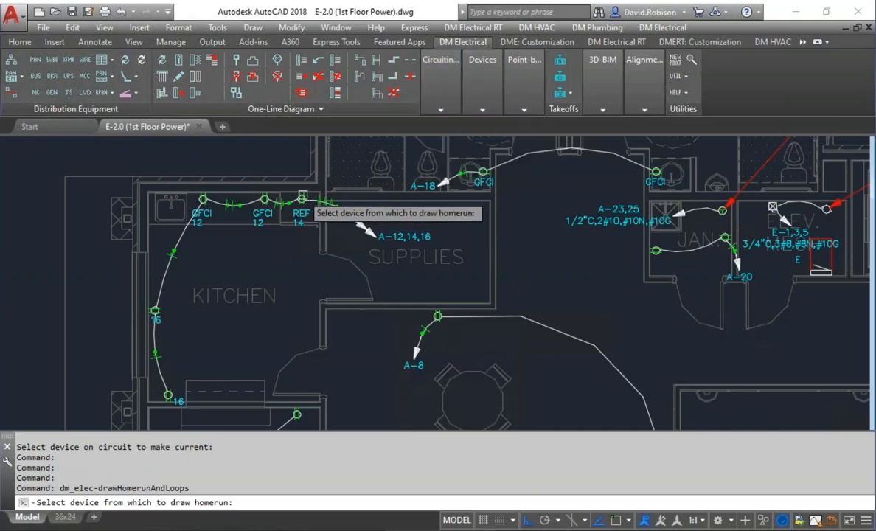
{"action": "left_click", "coordinate": [303, 197]}
{"action": "key", "text": "Return"}
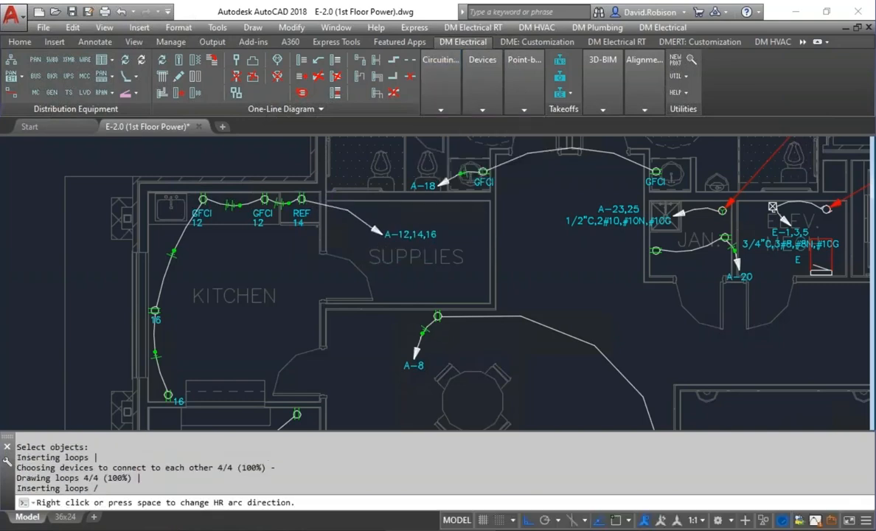
{"action": "left_click", "coordinate": [381, 232]}
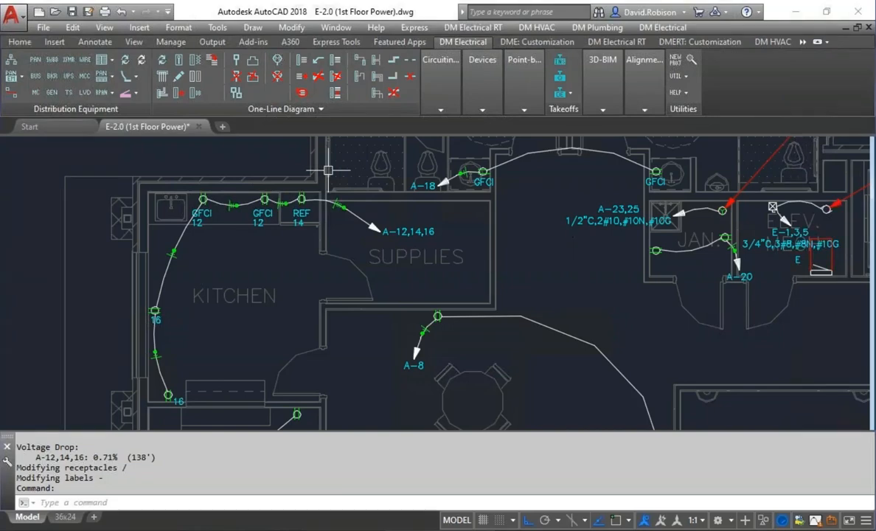
- Switch to the E-4.1 (Panel Schedules) drawing and set Panel schedule load display units to VA in the electrical options
{"action": "left_click", "coordinate": [566, 263]}
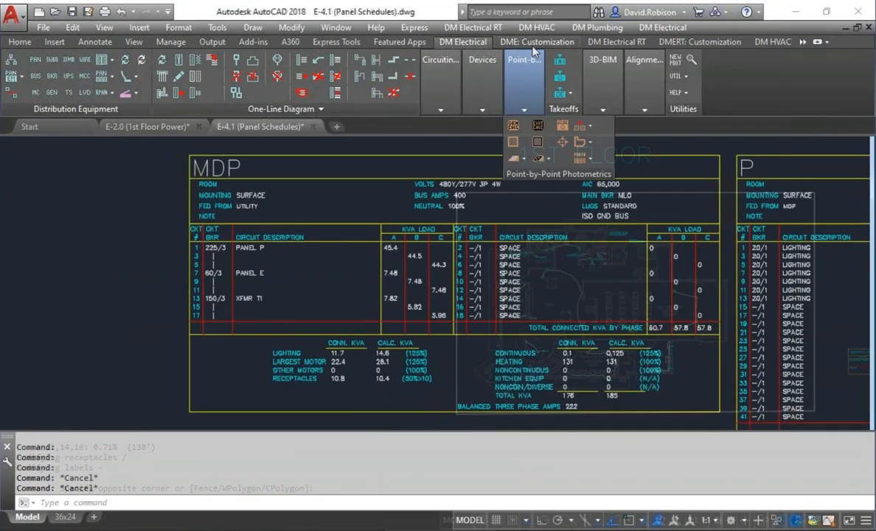
{"action": "left_click", "coordinate": [533, 42]}
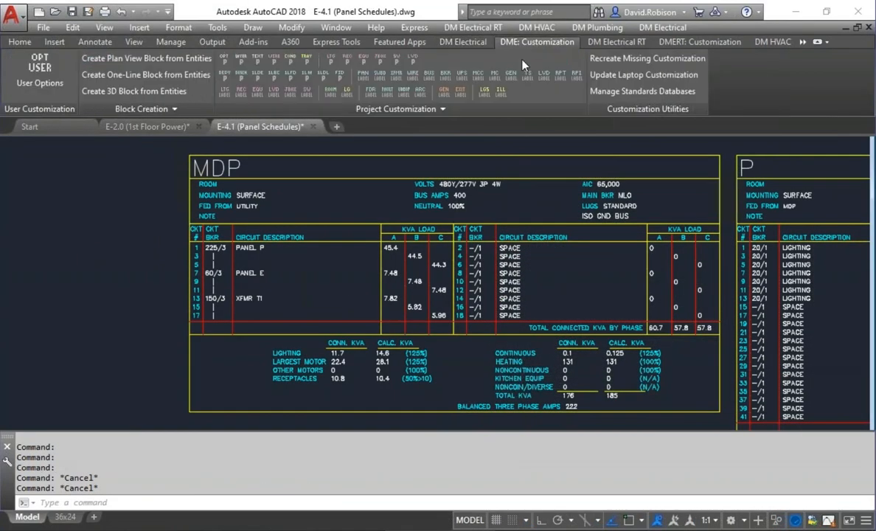
{"action": "left_click", "coordinate": [223, 62]}
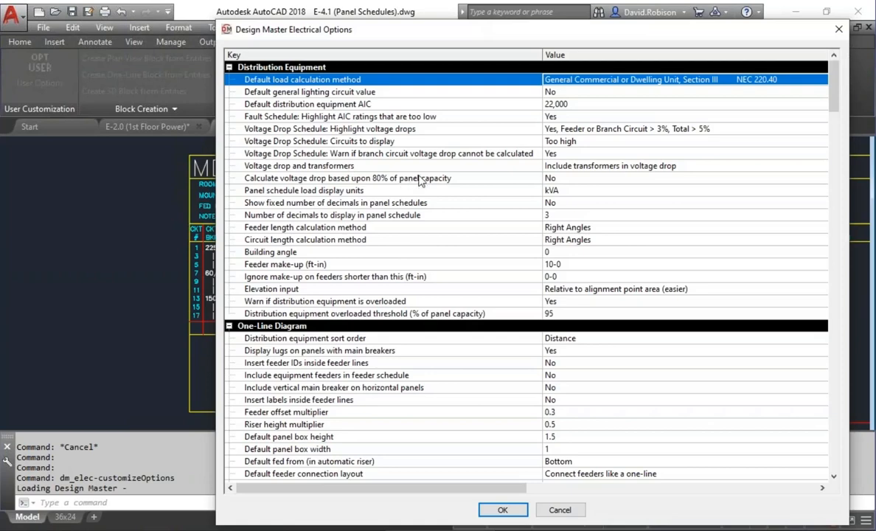
{"action": "left_click", "coordinate": [343, 189]}
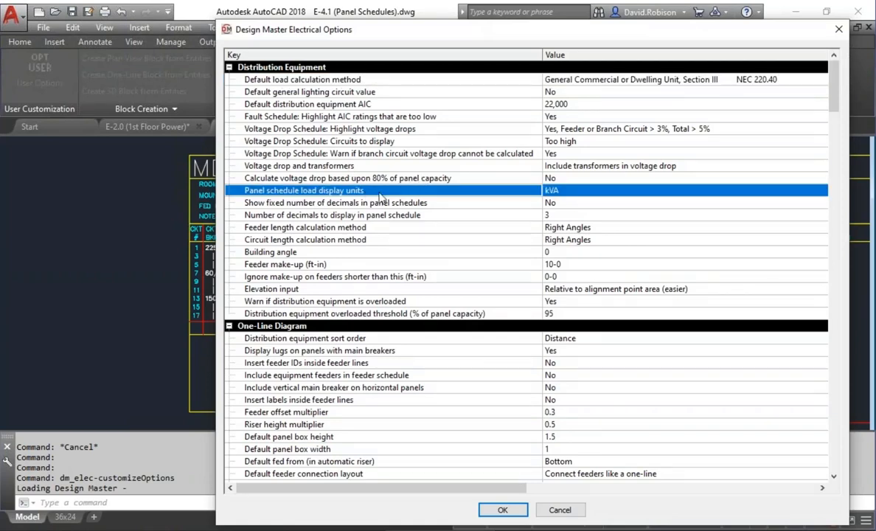
{"action": "left_click", "coordinate": [580, 192]}
{"action": "left_click", "coordinate": [581, 192]}
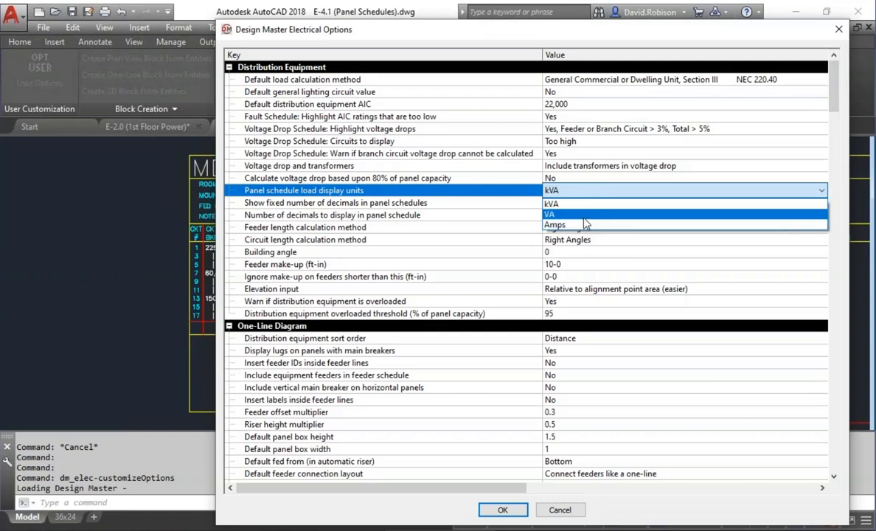
{"action": "left_click", "coordinate": [584, 215]}
{"action": "left_click", "coordinate": [503, 510]}
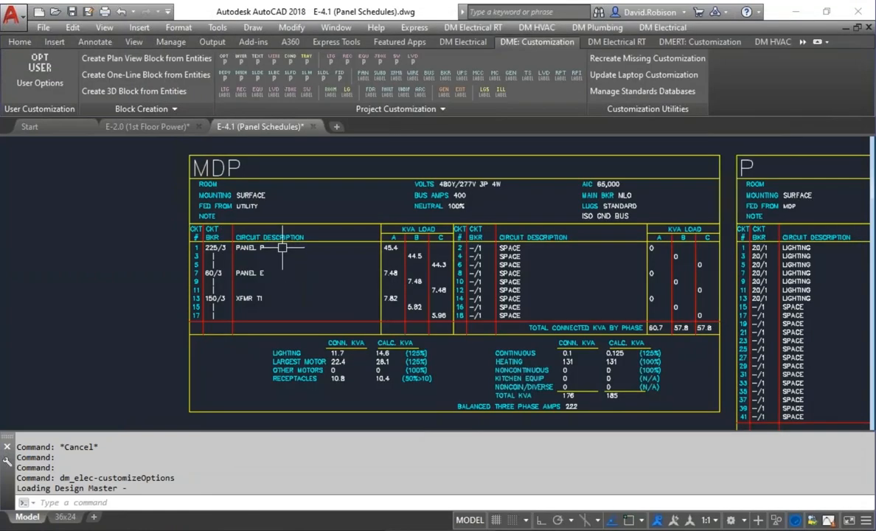
- Update the MDP panel schedule so that its loads use the new display units
{"action": "left_click", "coordinate": [454, 44]}
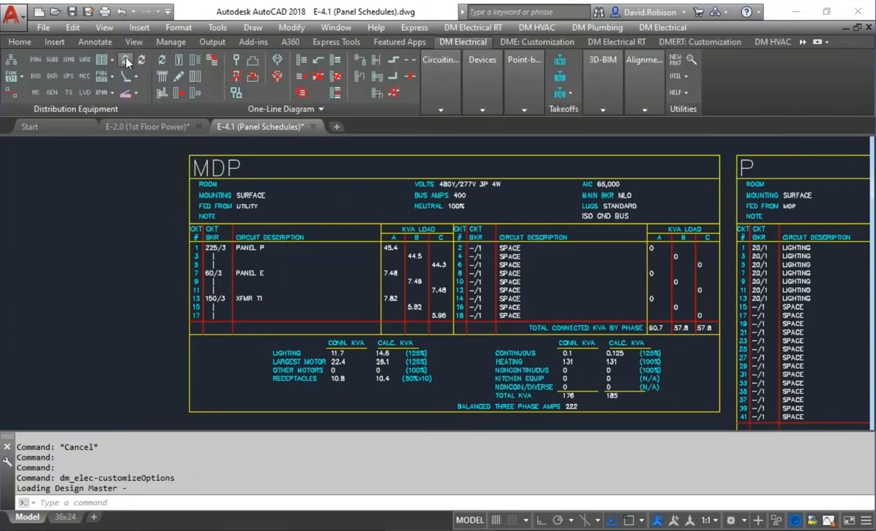
{"action": "left_click", "coordinate": [126, 61]}
{"action": "left_click", "coordinate": [255, 244]}
{"action": "key", "text": "Return"}
{"action": "left_click", "coordinate": [465, 302]}
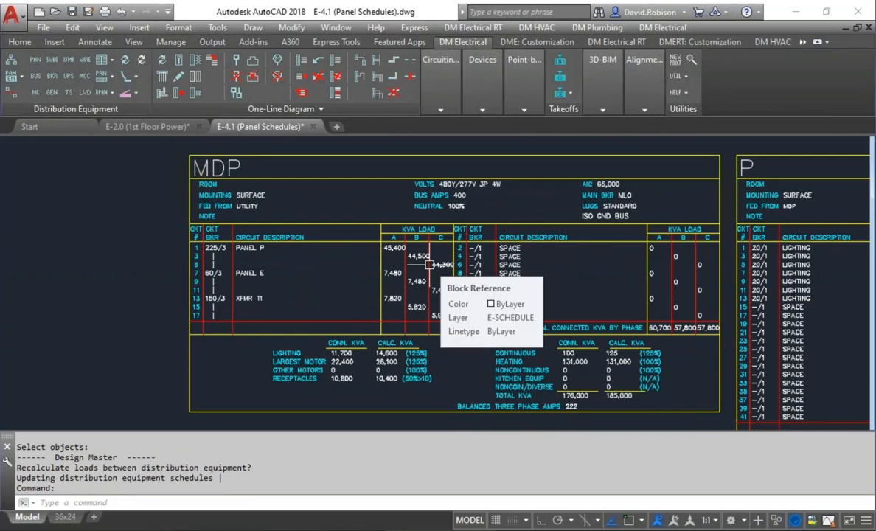
{"action": "middle_click_drag", "start_coordinate": [446, 283], "coordinate": [406, 256]}
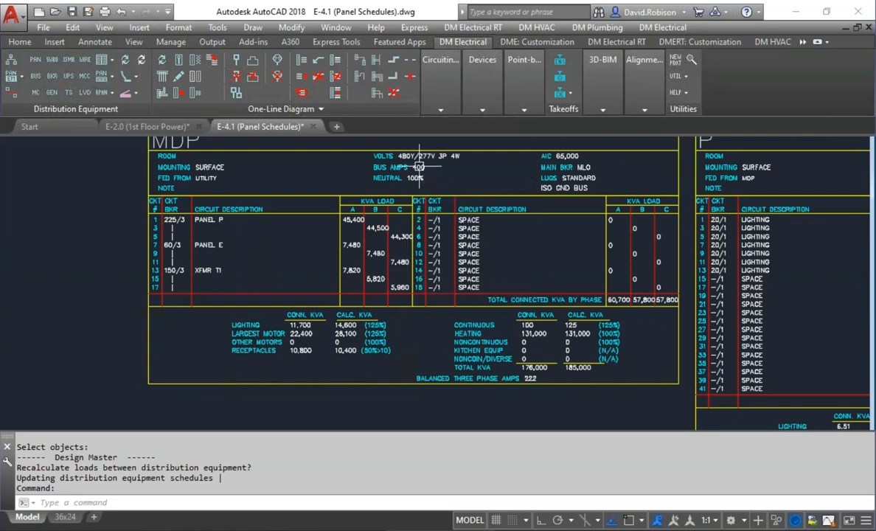
{"action": "middle_click_drag", "start_coordinate": [376, 203], "coordinate": [383, 226]}
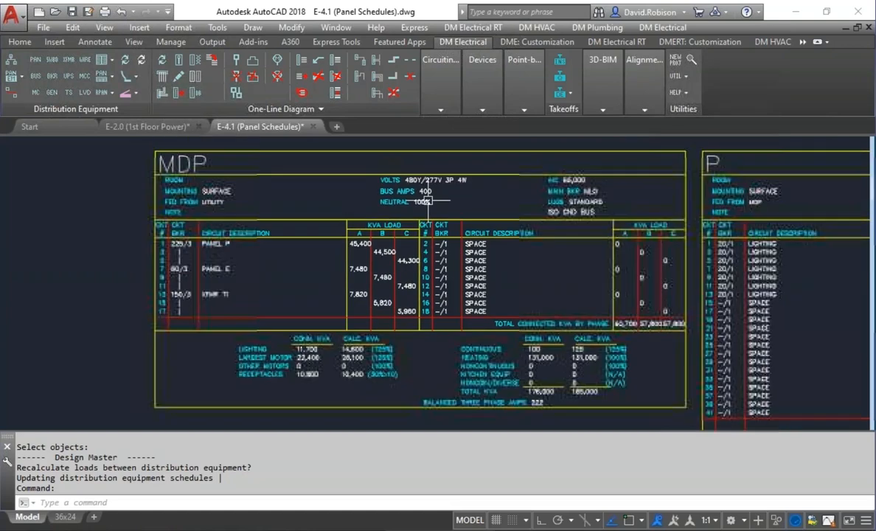
- Open the DM_ELEC-PANSCH-PHASE-3-HEADER block from the MDP panel schedule as its own drawing
{"action": "left_click", "coordinate": [525, 43]}
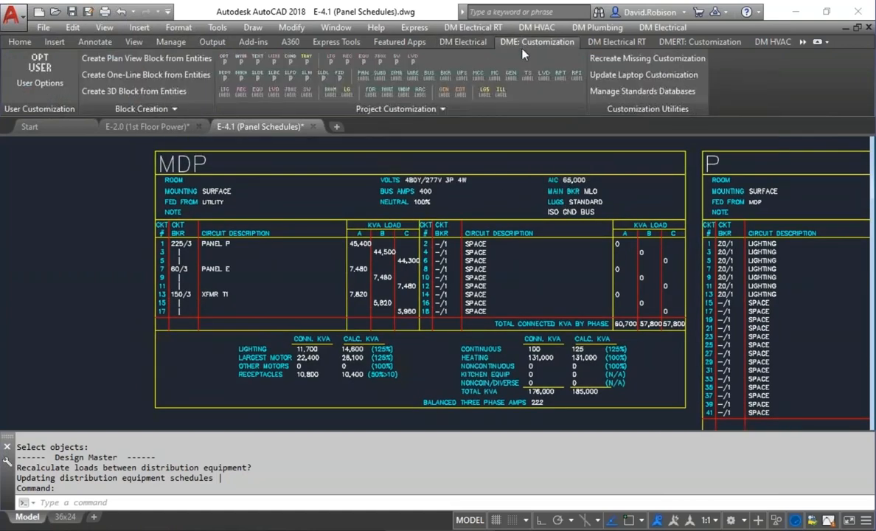
{"action": "left_click", "coordinate": [140, 111]}
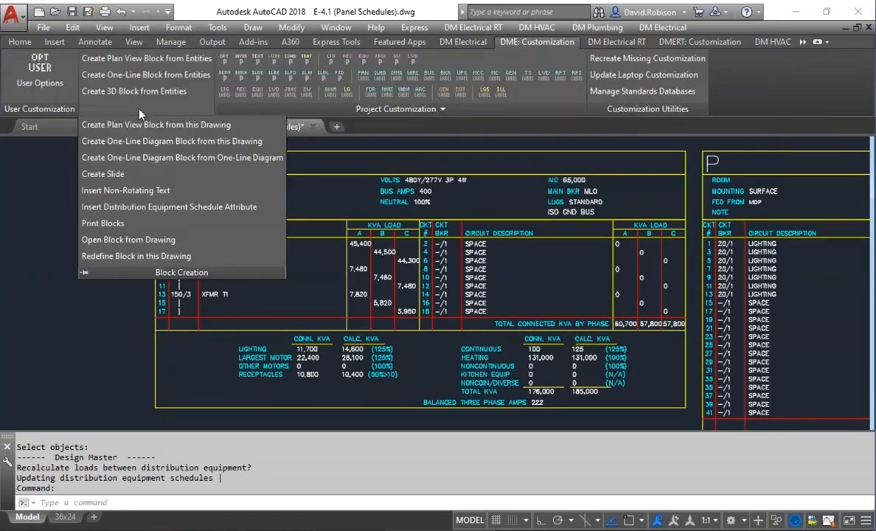
{"action": "left_click", "coordinate": [129, 240]}
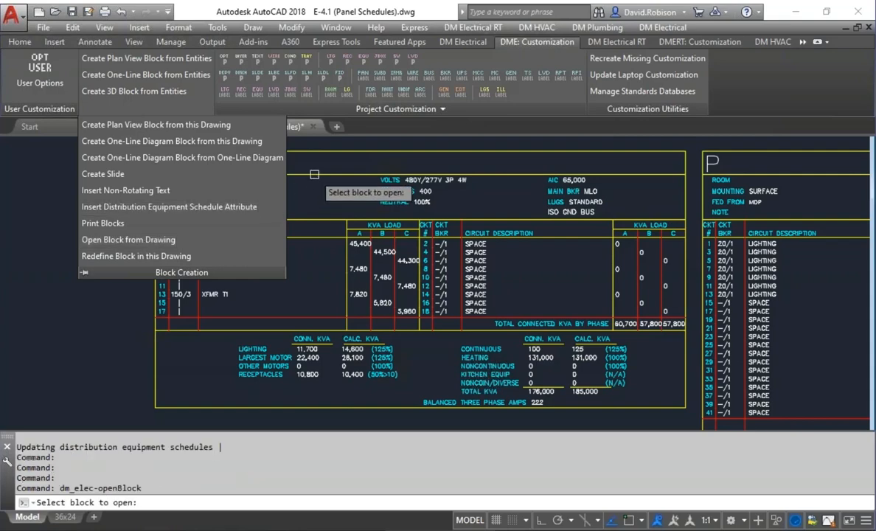
{"action": "left_click", "coordinate": [314, 174]}
{"action": "left_click", "coordinate": [393, 160]}
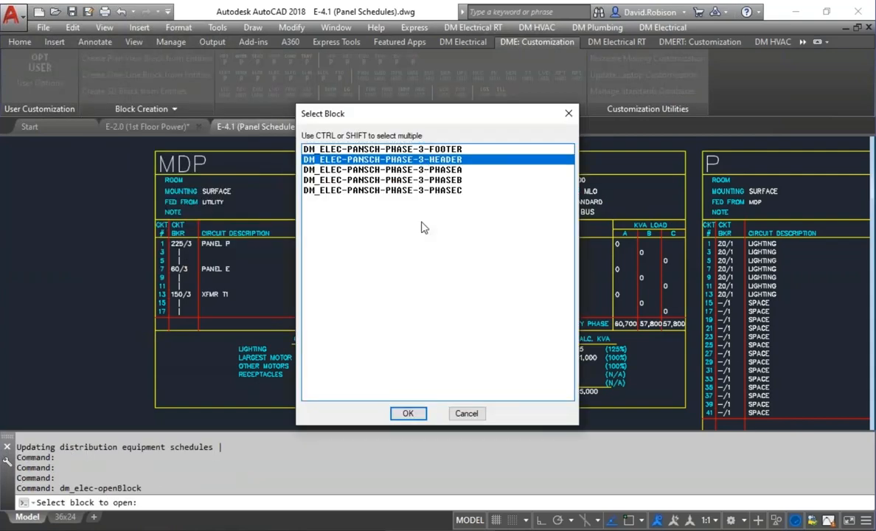
{"action": "left_click", "coordinate": [408, 413]}
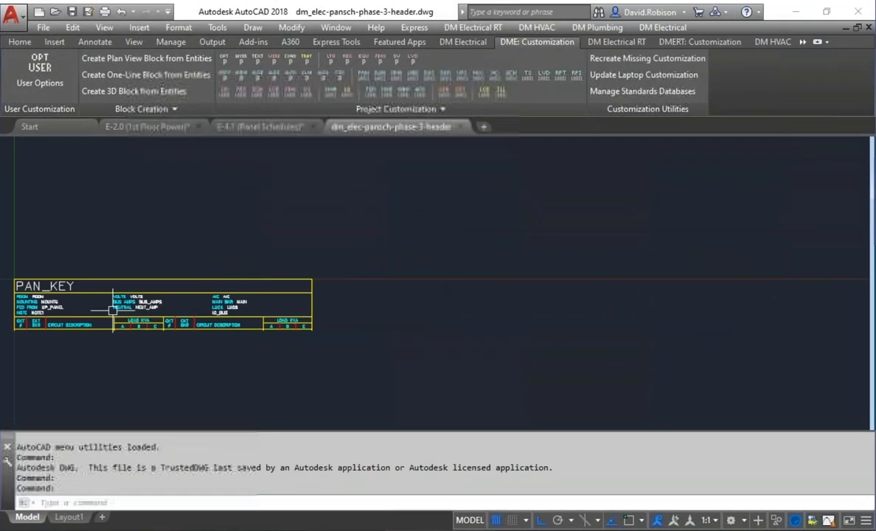
- Change the load heading above the odd-circuit A, B and C columns to LOAD VA
{"action": "middle_click_drag", "start_coordinate": [147, 274], "coordinate": [337, 313]}
{"action": "scroll", "coordinate": [336, 313], "scroll_direction": "up", "scroll_amount": 5}
{"action": "scroll", "coordinate": [335, 313], "scroll_direction": "up", "scroll_amount": 2}
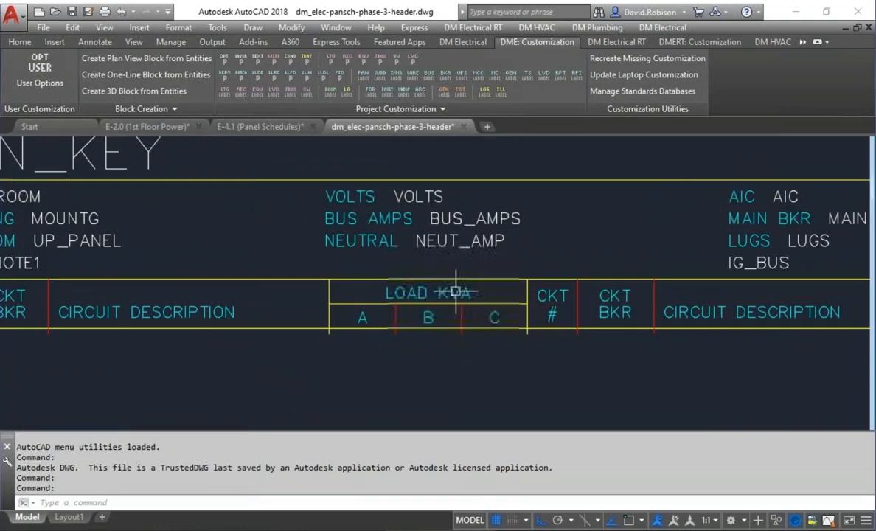
{"action": "double_click", "coordinate": [455, 299]}
{"action": "left_click", "coordinate": [449, 297]}
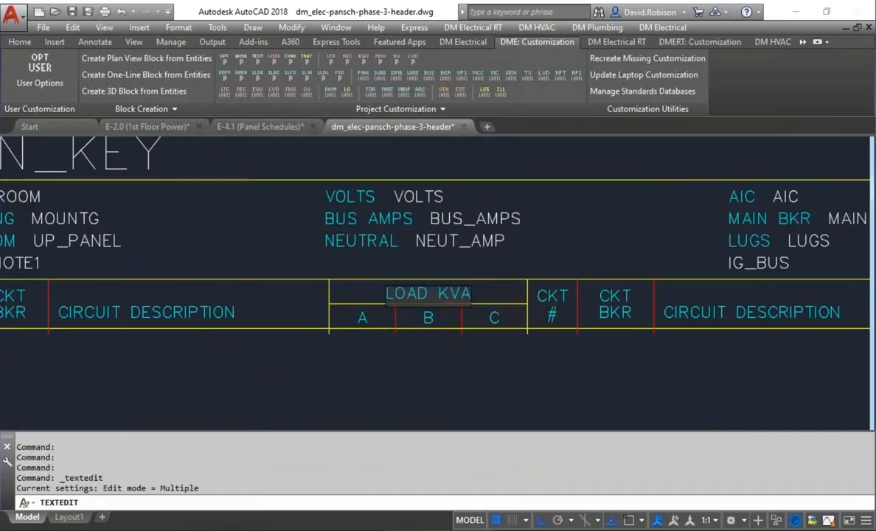
{"action": "left_click", "coordinate": [447, 294]}
{"action": "key", "text": "BackSpace"}
{"action": "left_click", "coordinate": [491, 333]}
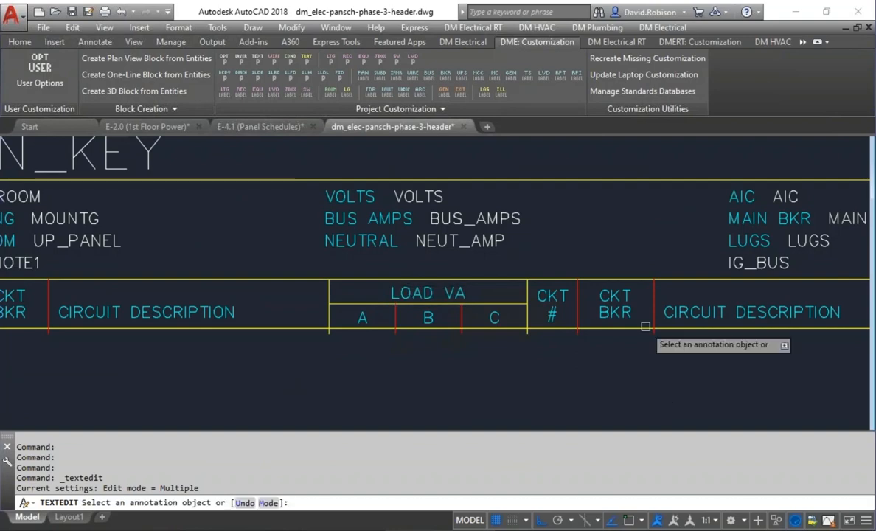
- Change the load heading above the even-circuit A, B and C columns to LOAD VA and finish text editing
{"action": "middle_click_drag", "start_coordinate": [647, 327], "coordinate": [261, 322]}
{"action": "left_click", "coordinate": [633, 292]}
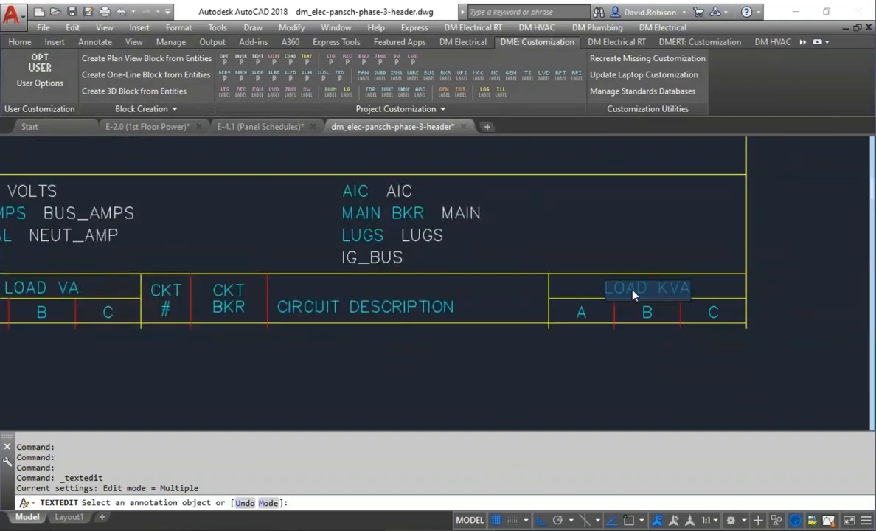
{"action": "key", "text": "BackSpace"}
{"action": "left_click", "coordinate": [699, 305]}
{"action": "key", "text": "Escape"}
{"action": "middle_click_drag", "start_coordinate": [311, 295], "coordinate": [518, 293]}
- Save the header block drawing as dm_elec-pansch-phase-3-header-va.dwg in the Electrical Customization folder and close it
{"action": "left_click", "coordinate": [88, 12]}
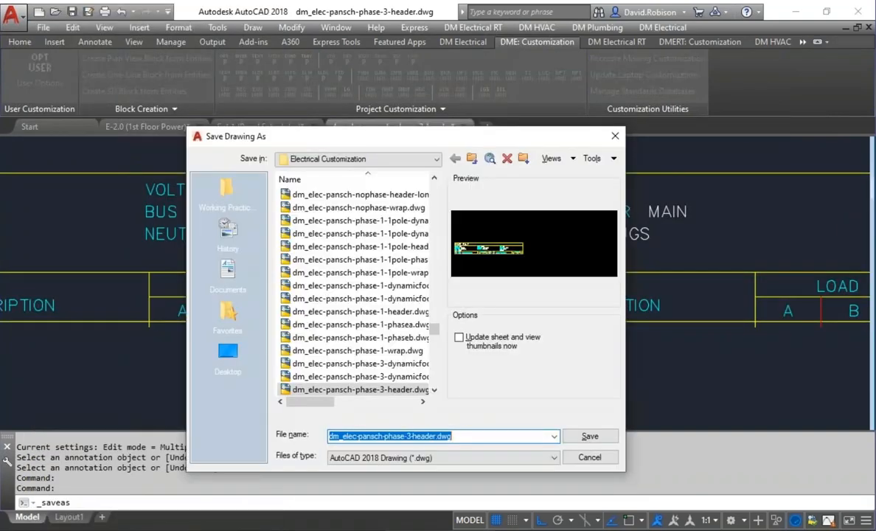
{"action": "left_click", "coordinate": [439, 436]}
{"action": "type", "text": "-va"}
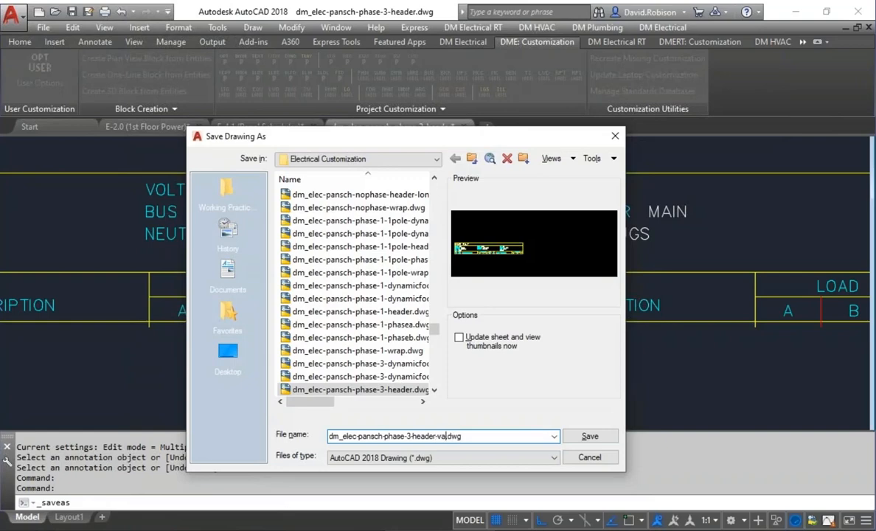
{"action": "key", "text": "Return"}
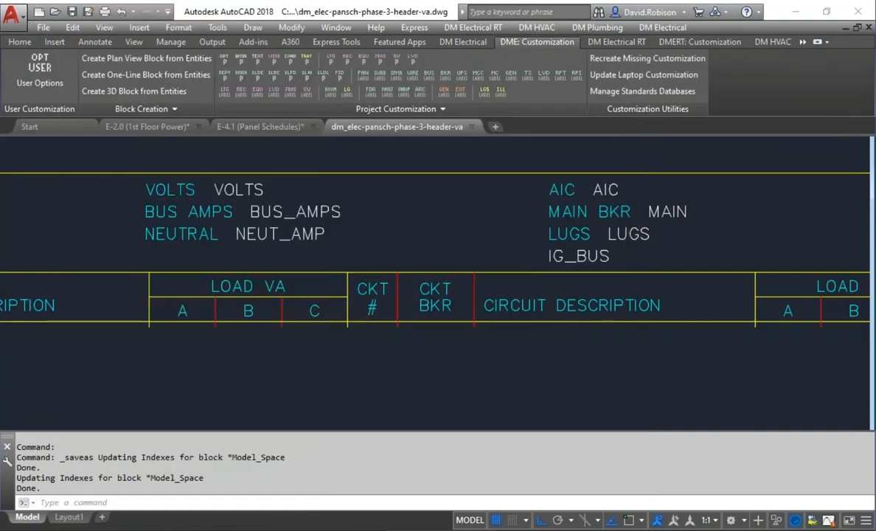
{"action": "left_click", "coordinate": [71, 12]}
{"action": "left_click", "coordinate": [472, 127]}
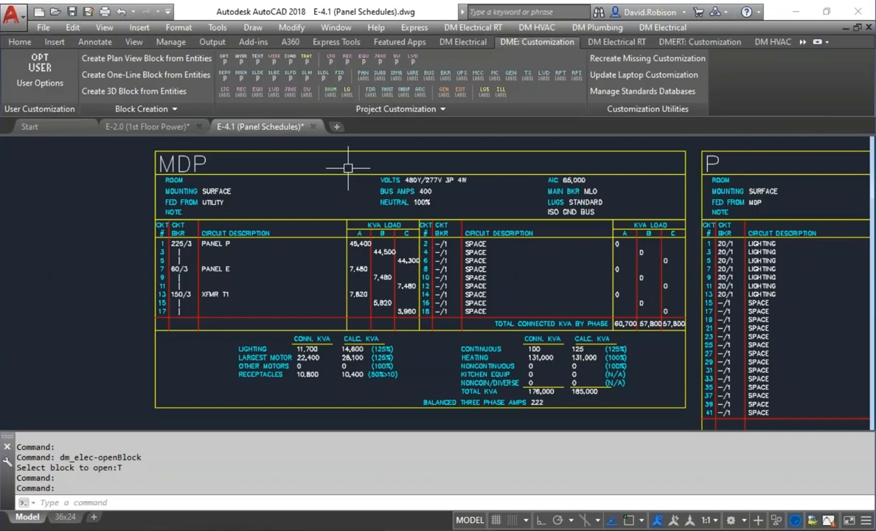
- In the distribution equipment schedule blocks, copy Panel with Phase Breakdown as Panel with Phase Breakdown (VA)
{"action": "left_click", "coordinate": [229, 73]}
{"action": "left_click_drag", "start_coordinate": [237, 127], "coordinate": [244, 108]}
{"action": "left_click", "coordinate": [169, 200]}
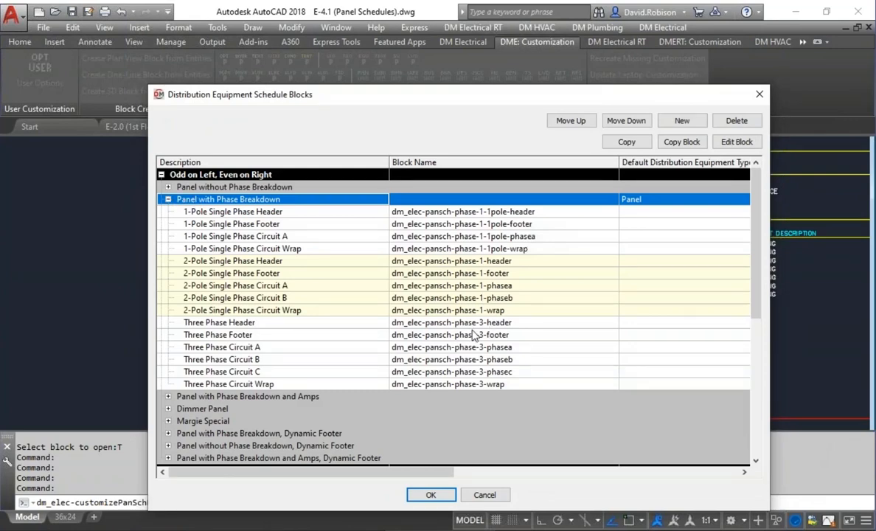
{"action": "left_click", "coordinate": [442, 323]}
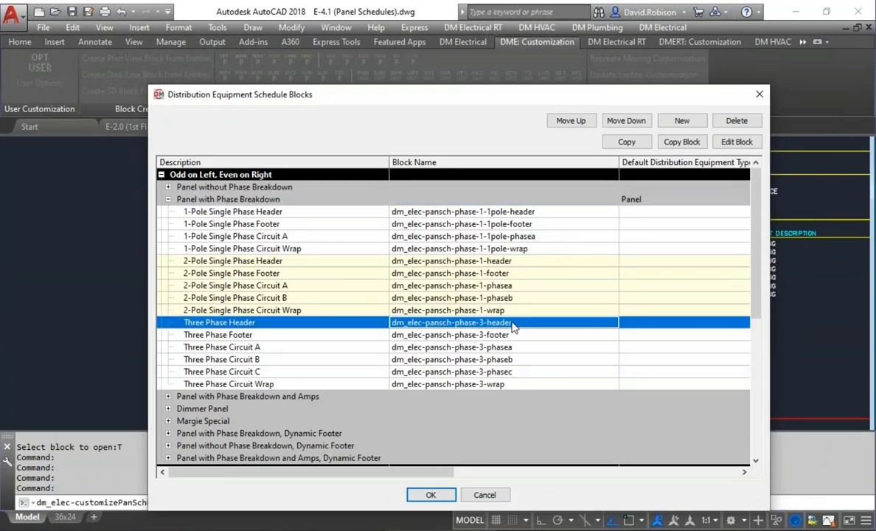
{"action": "left_click", "coordinate": [236, 201]}
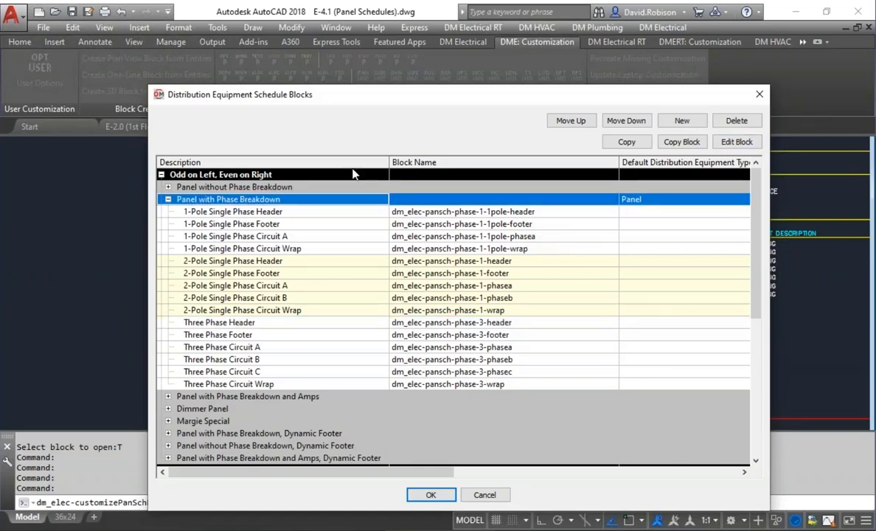
{"action": "left_click", "coordinate": [627, 142]}
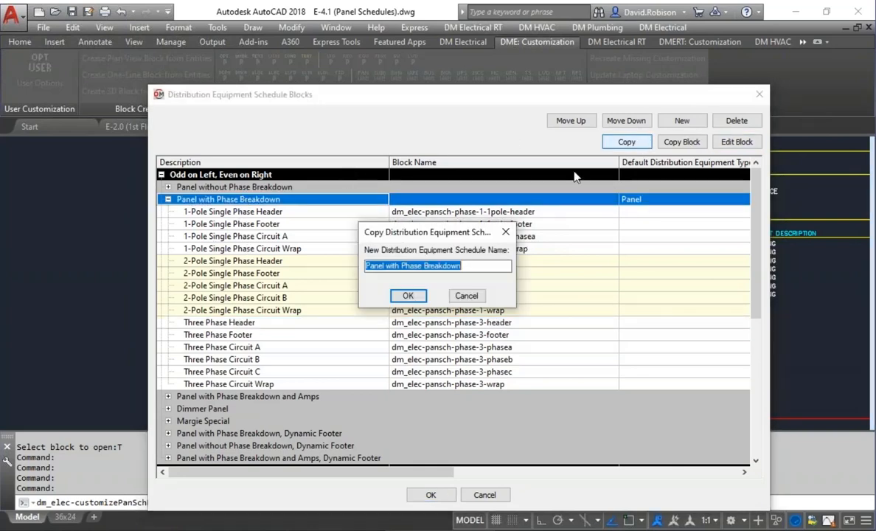
{"action": "left_click", "coordinate": [492, 270]}
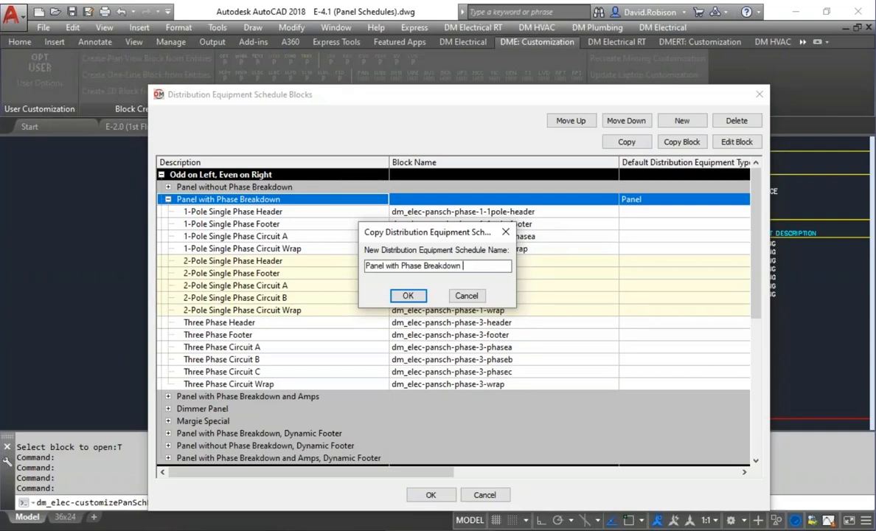
{"action": "type", "text": "(VA)"}
{"action": "key", "text": "Return"}
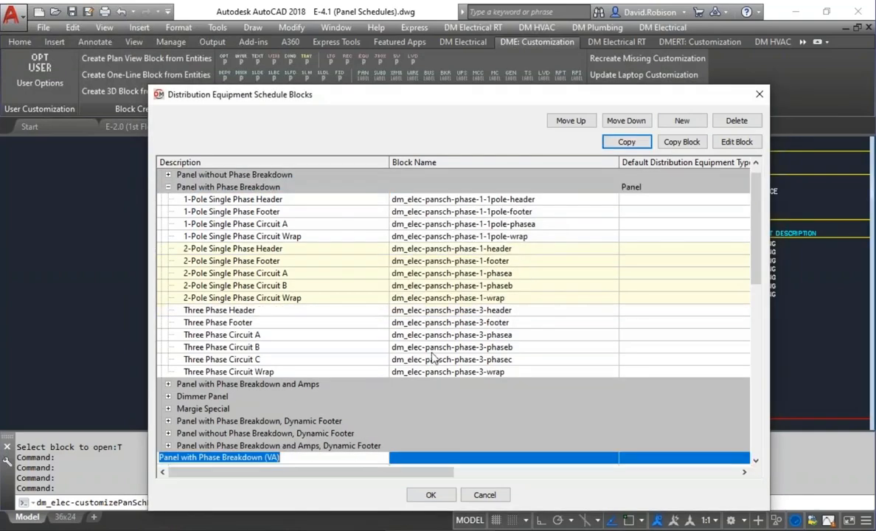
- Assign the block dm_elec-pansch-phase-3-header-VA to the Three Phase Header of Panel with Phase Breakdown (VA) and accept the customization
{"action": "scroll", "coordinate": [431, 360], "scroll_direction": "down", "scroll_amount": 5}
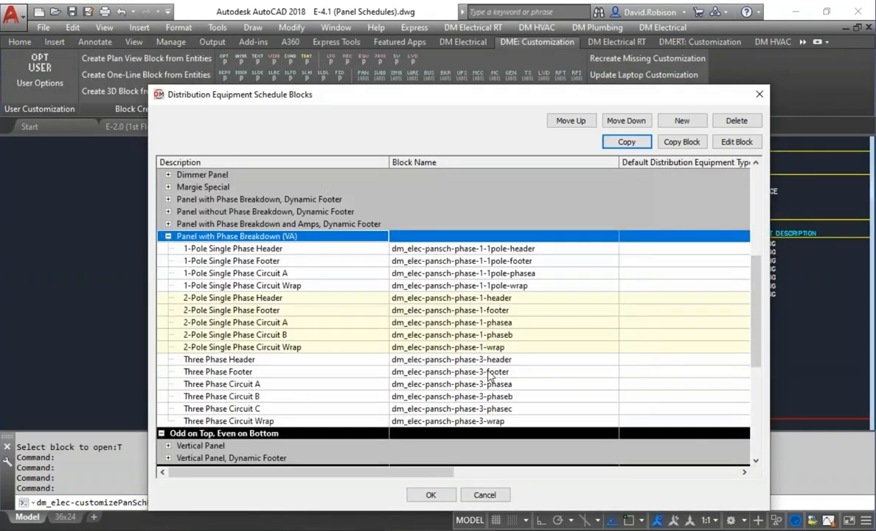
{"action": "left_click", "coordinate": [514, 360]}
{"action": "left_click", "coordinate": [514, 361]}
{"action": "type", "text": "-VA"}
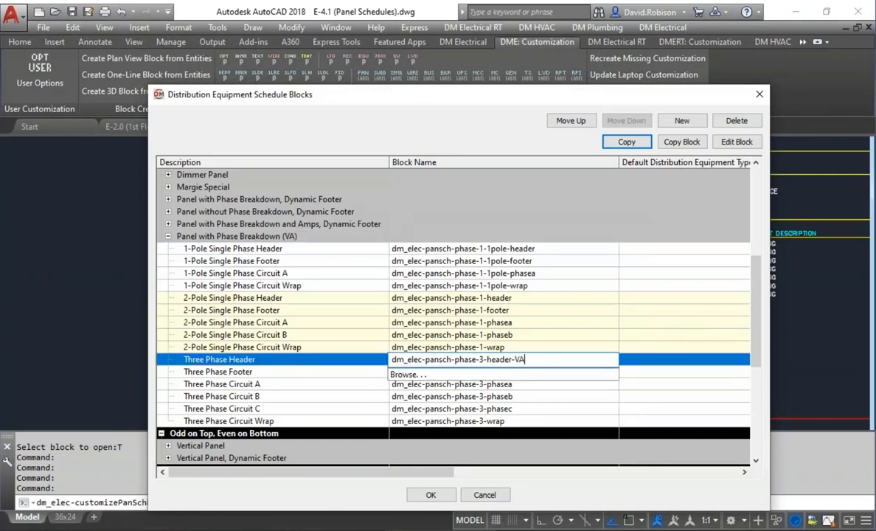
{"action": "key", "text": "Return"}
{"action": "left_click", "coordinate": [430, 495]}
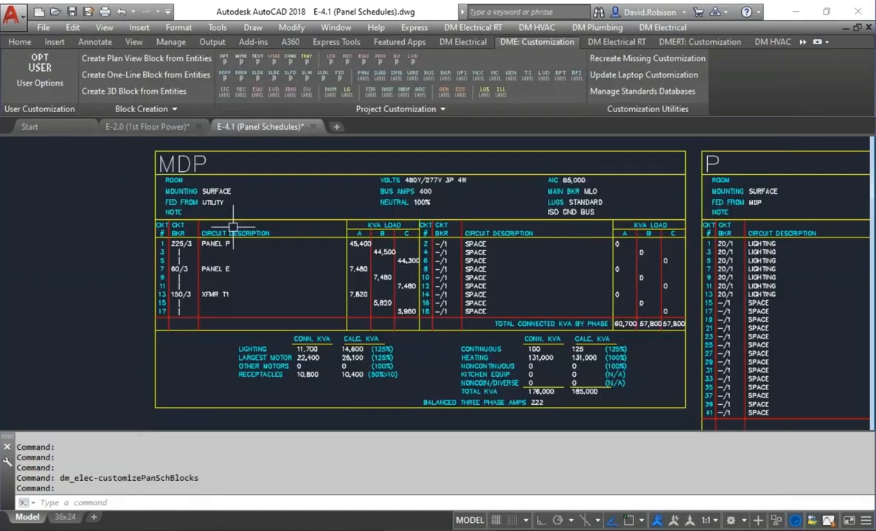
- Set panel MDP's schedule block to Panel with Phase Breakdown (VA) in its schedule and length settings
{"action": "left_click", "coordinate": [458, 44]}
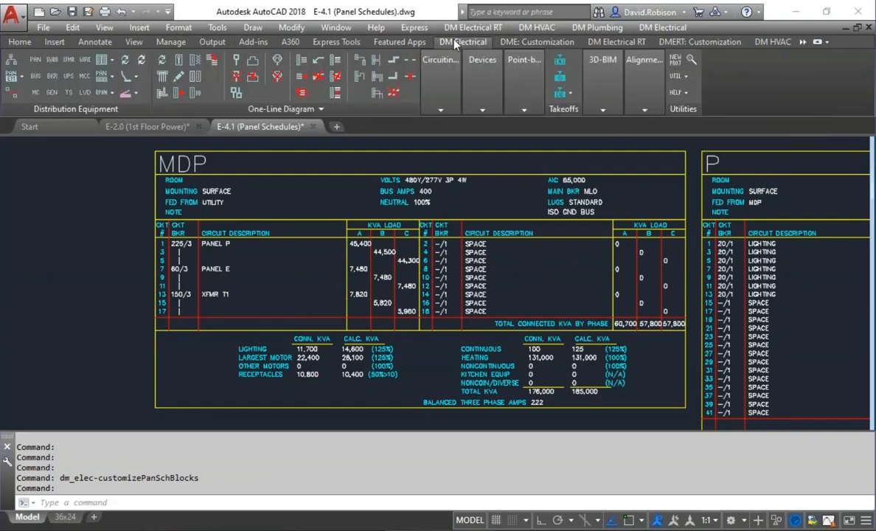
{"action": "left_click", "coordinate": [33, 58]}
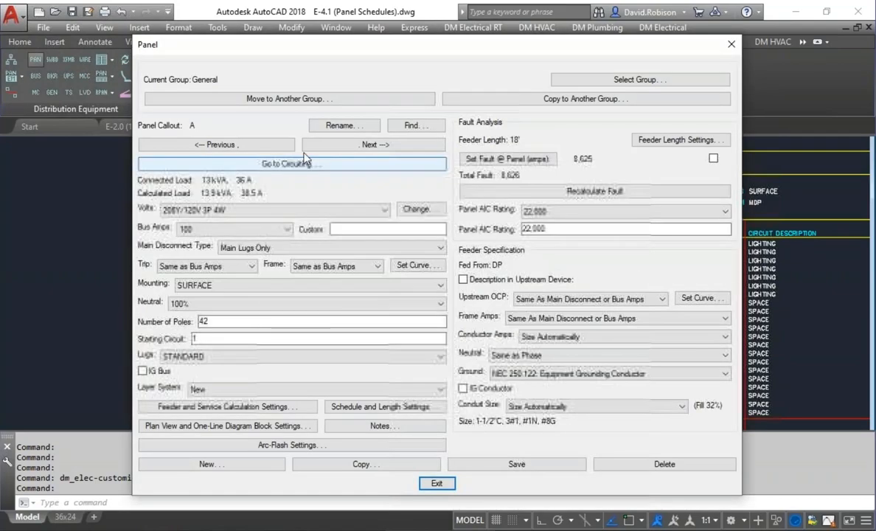
{"action": "left_click", "coordinate": [416, 125]}
{"action": "left_click", "coordinate": [470, 152]}
{"action": "left_click", "coordinate": [407, 456]}
{"action": "left_click", "coordinate": [384, 407]}
{"action": "left_click", "coordinate": [307, 160]}
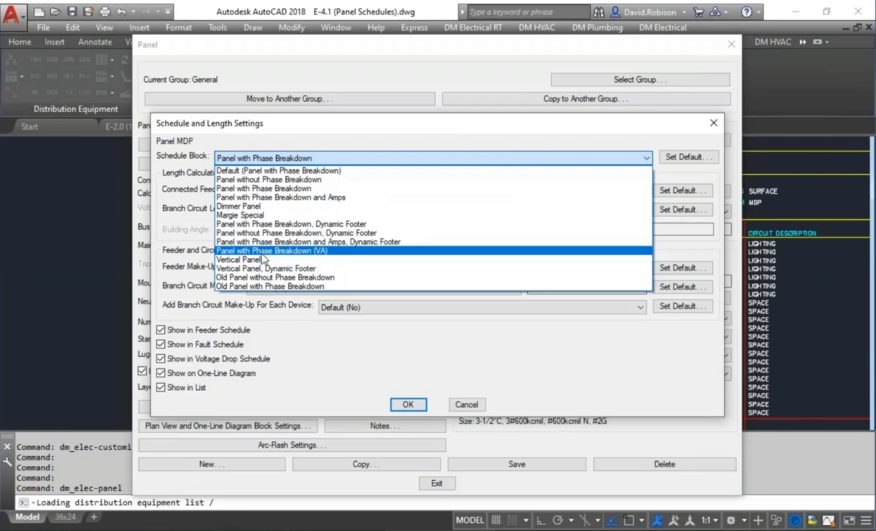
{"action": "left_click", "coordinate": [271, 251]}
{"action": "left_click", "coordinate": [408, 404]}
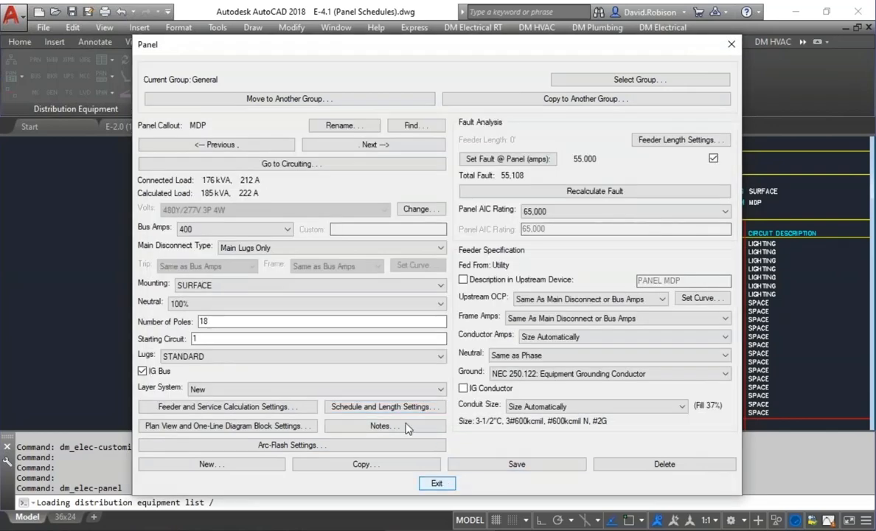
{"action": "left_click", "coordinate": [437, 483]}
- Update the MDP panel schedule in the drawing, recalculating loads between distribution equipment
{"action": "left_click", "coordinate": [215, 193]}
{"action": "key", "text": "Return"}
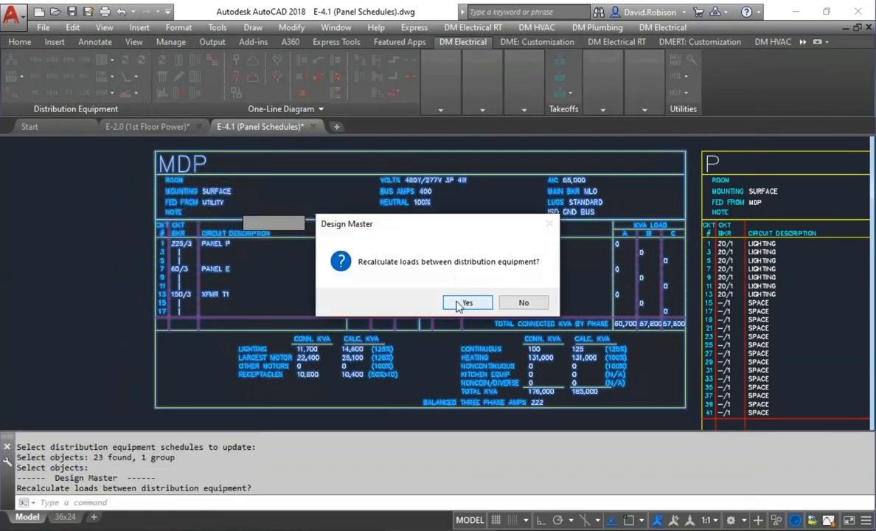
{"action": "left_click", "coordinate": [467, 303]}
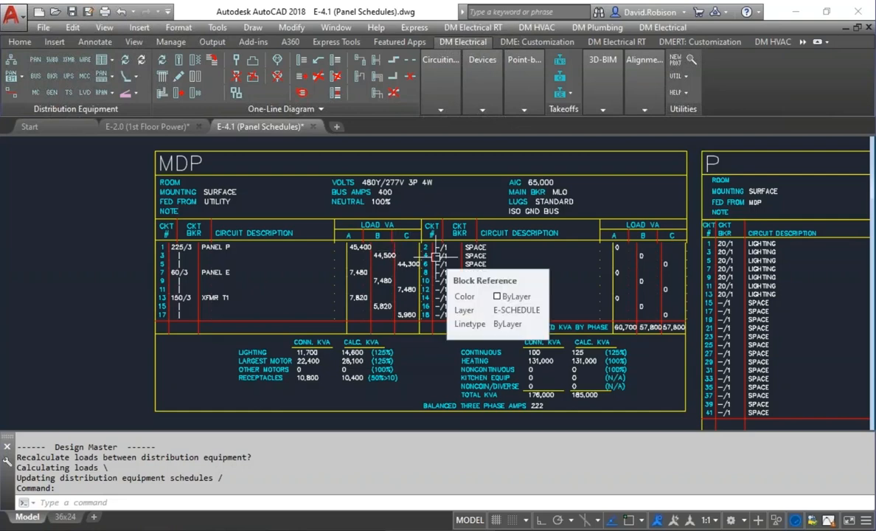
- Switch to the E-3.1 (Outdoor Photometrics) drawing and examine the site calculation area boundary's grid spacing and elevation settings without changing them
{"action": "scroll", "coordinate": [436, 256], "scroll_direction": "down", "scroll_amount": 10}
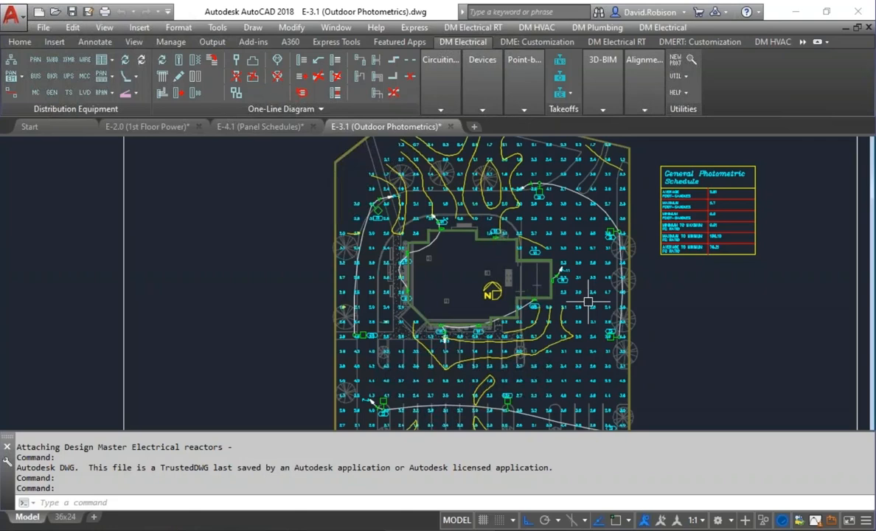
{"action": "middle_click_drag", "start_coordinate": [531, 280], "coordinate": [438, 281]}
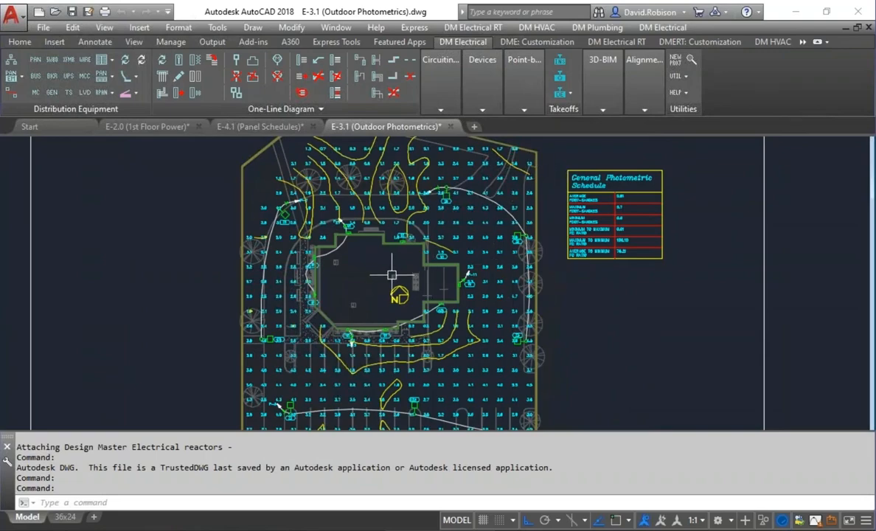
{"action": "scroll", "coordinate": [388, 272], "scroll_direction": "up", "scroll_amount": 2}
{"action": "scroll", "coordinate": [385, 276], "scroll_direction": "up", "scroll_amount": 2}
{"action": "middle_click_drag", "start_coordinate": [386, 276], "coordinate": [453, 175]}
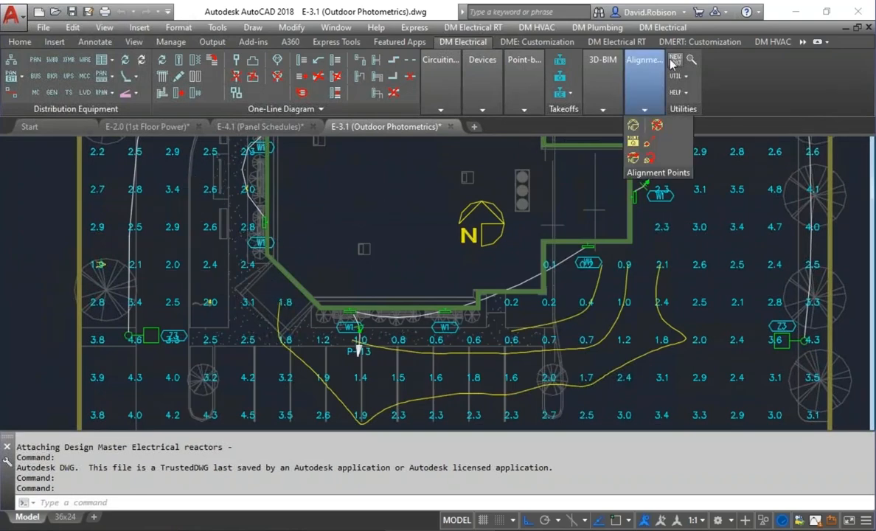
{"action": "mouse_move", "coordinate": [529, 81]}
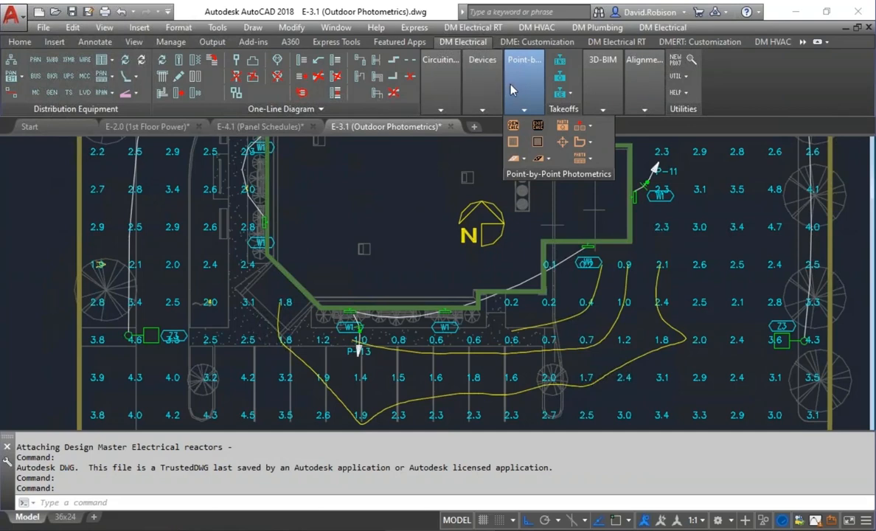
{"action": "left_click", "coordinate": [564, 131]}
{"action": "left_click", "coordinate": [81, 250]}
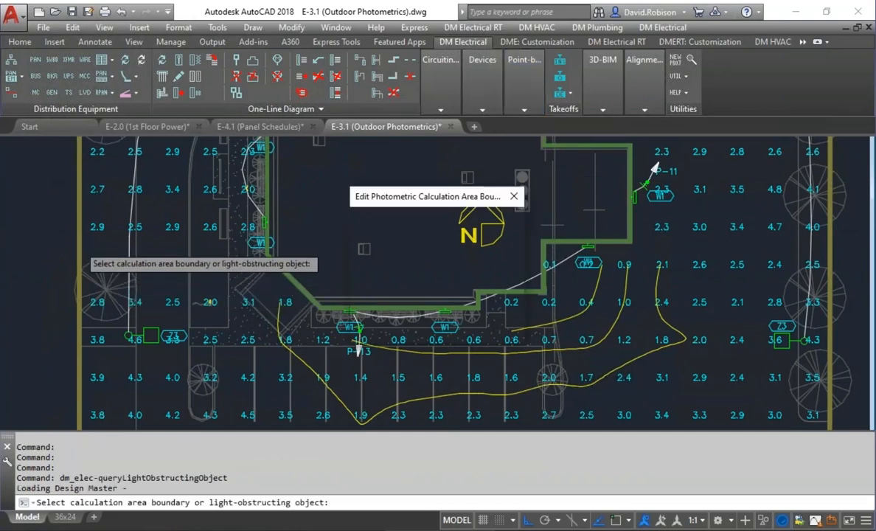
{"action": "left_click", "coordinate": [469, 265]}
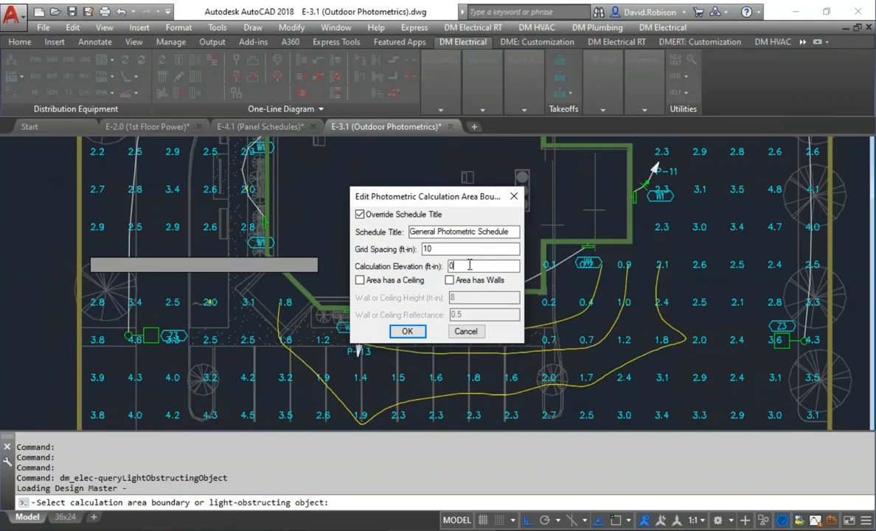
{"action": "left_click", "coordinate": [465, 331]}
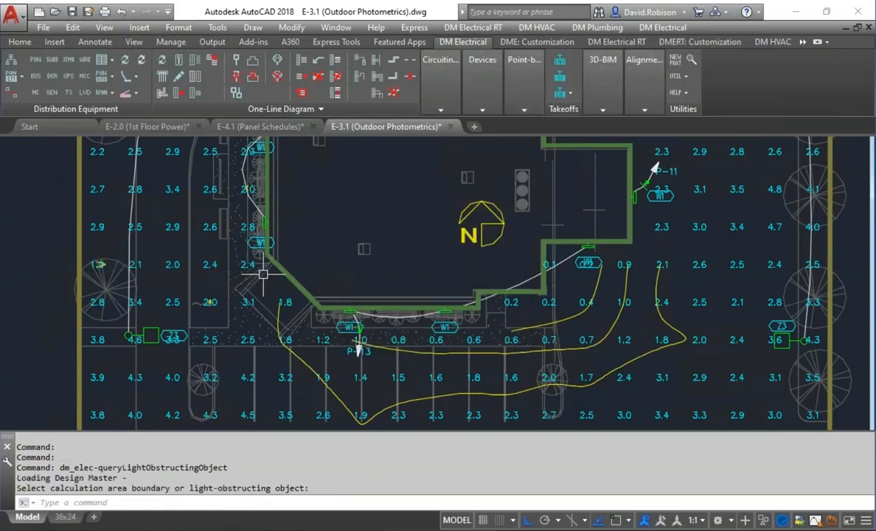
- Start a general photometric calculation line with a foot-candle level spacing of 10 and a calculation elevation of 5
{"action": "middle_click_drag", "start_coordinate": [202, 247], "coordinate": [407, 263]}
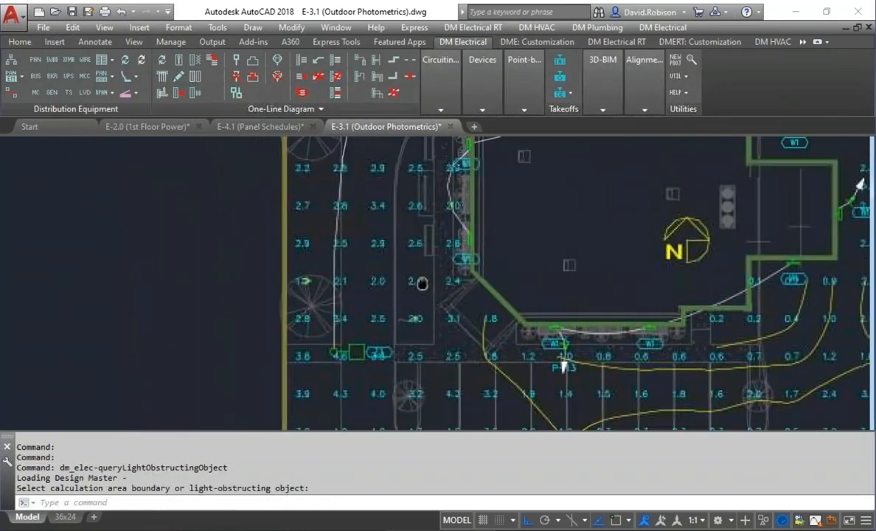
{"action": "left_click", "coordinate": [520, 98]}
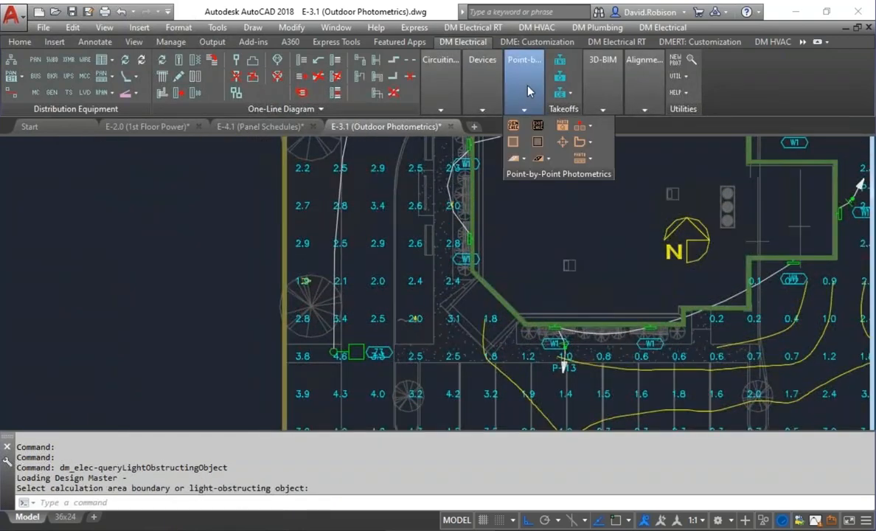
{"action": "left_click", "coordinate": [523, 159]}
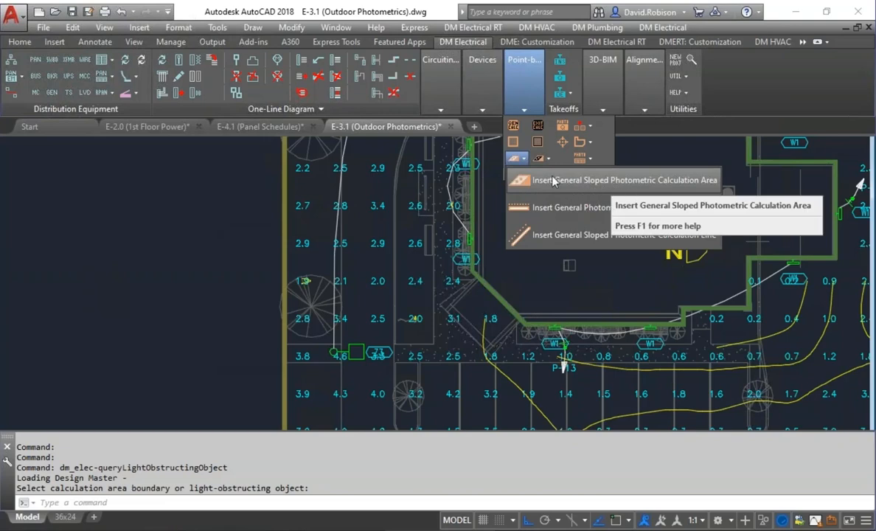
{"action": "left_click", "coordinate": [524, 75]}
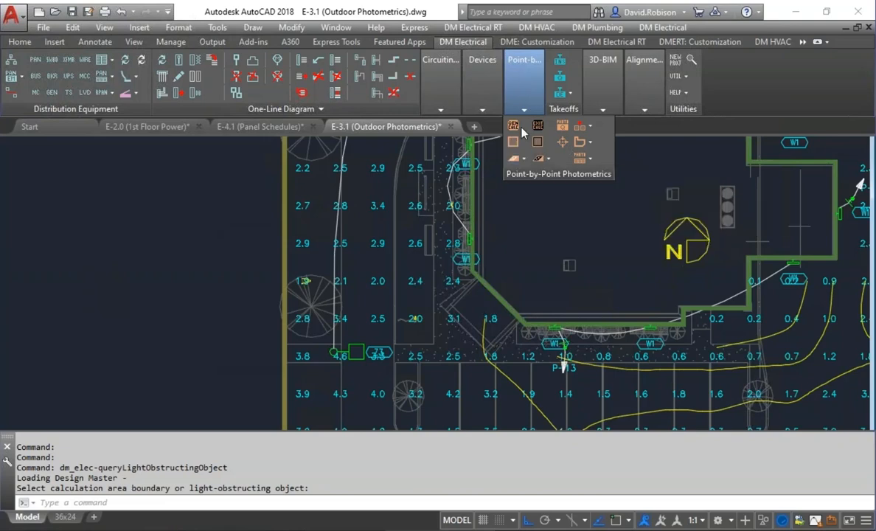
{"action": "left_click", "coordinate": [520, 159]}
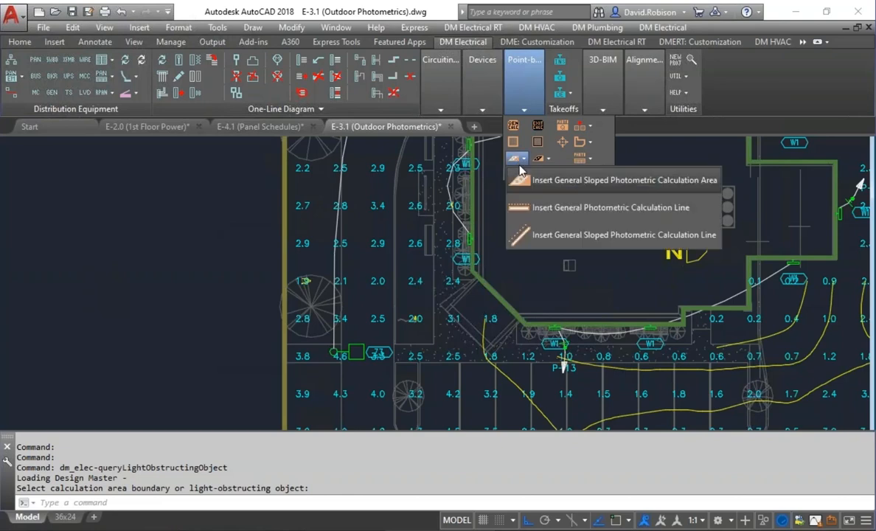
{"action": "left_click", "coordinate": [590, 210]}
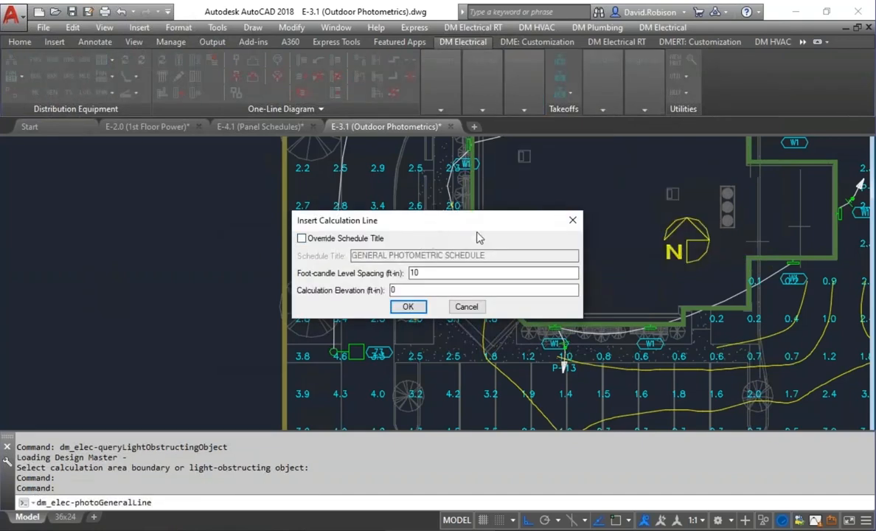
{"action": "left_click", "coordinate": [428, 273]}
{"action": "double_click", "coordinate": [424, 290]}
{"action": "type", "text": "5"}
{"action": "left_click", "coordinate": [411, 312]}
- Draw the calculation line down the site's left boundary to its lower corner and place its photometric schedule outside the site
{"action": "scroll", "coordinate": [289, 280], "scroll_direction": "down", "scroll_amount": 5}
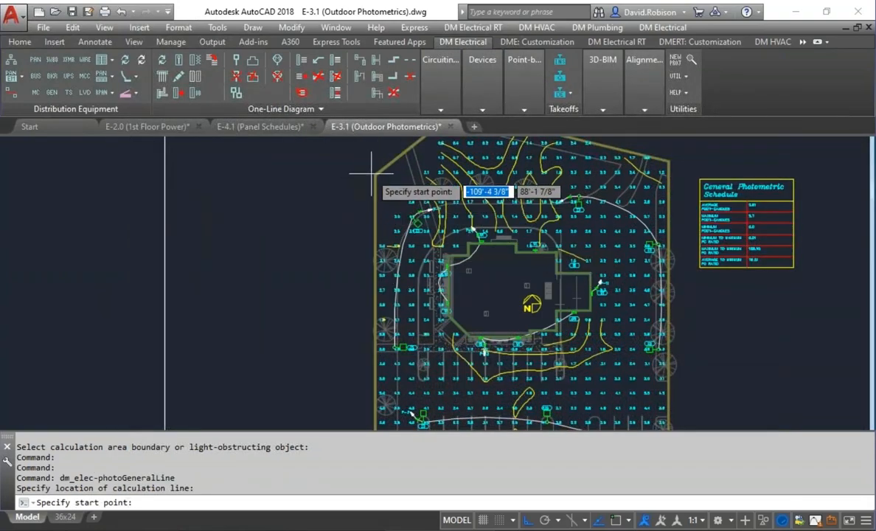
{"action": "left_click", "coordinate": [374, 175]}
{"action": "mouse_move", "coordinate": [397, 316]}
{"action": "middle_mouse_down"}
{"action": "mouse_move", "coordinate": [414, 231]}
{"action": "mouse_move", "coordinate": [412, 182]}
{"action": "middle_mouse_up"}
{"action": "middle_click_drag", "start_coordinate": [383, 339], "coordinate": [417, 252]}
{"action": "left_click", "coordinate": [430, 376]}
{"action": "left_click", "coordinate": [460, 322]}
{"action": "key", "text": "Return"}
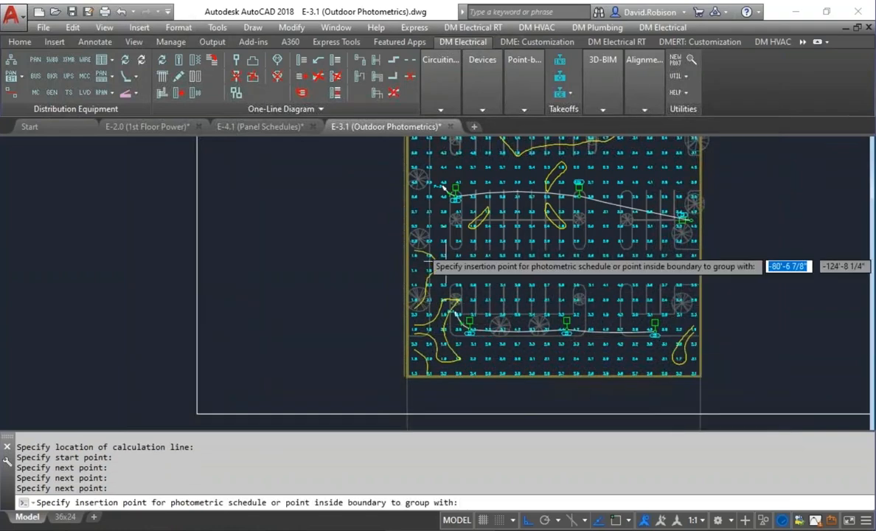
{"action": "left_click", "coordinate": [343, 283]}
- Run the general photometric calculation and examine the foot-candle values along the new calculation line
{"action": "middle_click_drag", "start_coordinate": [389, 145], "coordinate": [401, 280]}
{"action": "scroll", "coordinate": [406, 214], "scroll_direction": "up", "scroll_amount": 6}
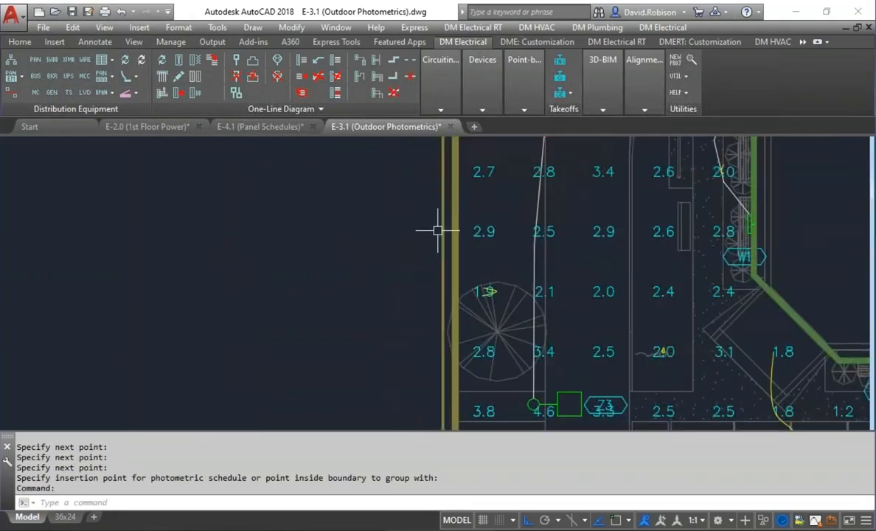
{"action": "scroll", "coordinate": [442, 237], "scroll_direction": "down", "scroll_amount": 2}
{"action": "middle_click_drag", "start_coordinate": [446, 244], "coordinate": [386, 268]}
{"action": "mouse_move", "coordinate": [478, 104]}
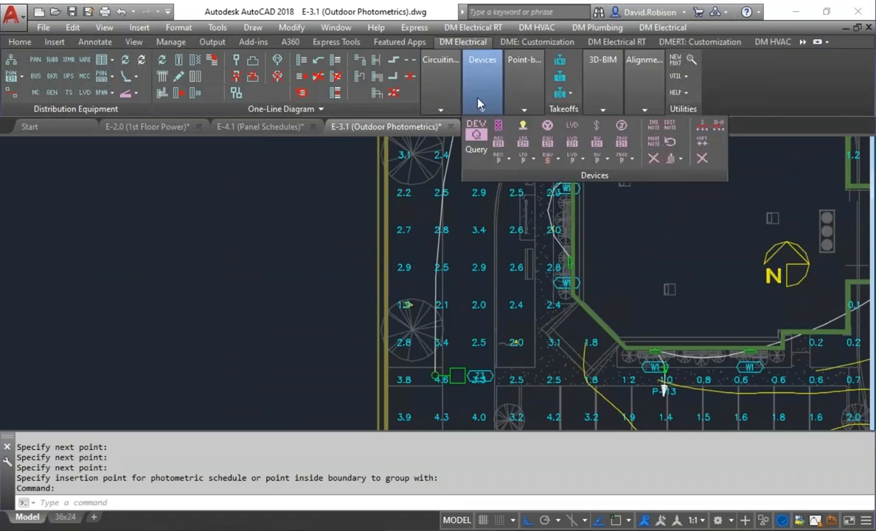
{"action": "mouse_move", "coordinate": [523, 93]}
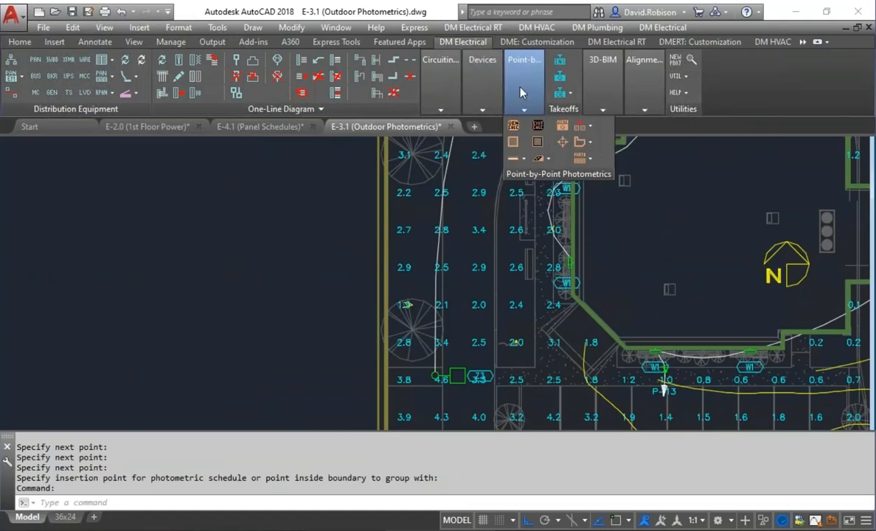
{"action": "left_click", "coordinate": [516, 128]}
{"action": "left_click", "coordinate": [406, 391]}
{"action": "key", "text": "Return"}
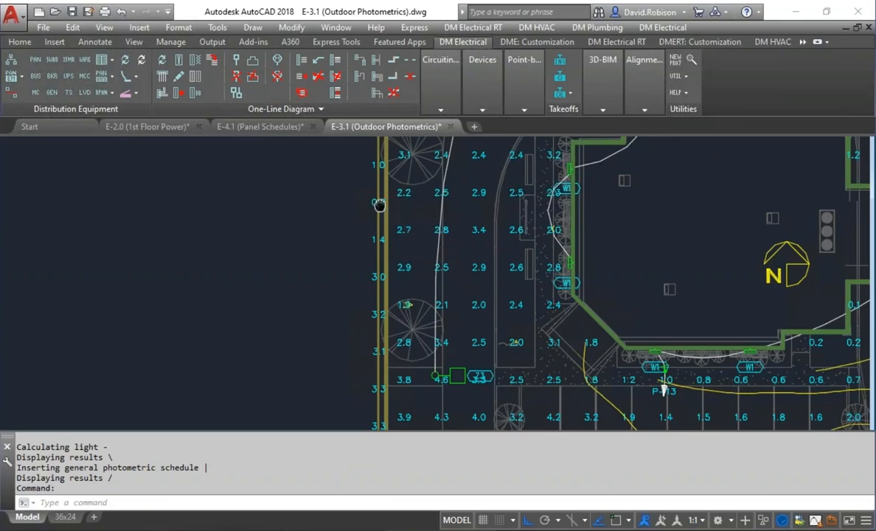
{"action": "middle_click_drag", "start_coordinate": [382, 136], "coordinate": [388, 234]}
{"action": "scroll", "coordinate": [387, 216], "scroll_direction": "up", "scroll_amount": 3}
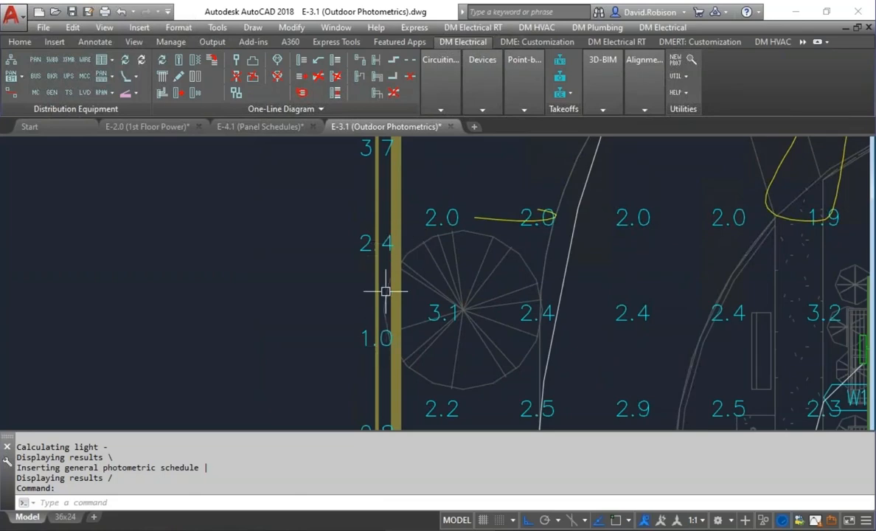
{"action": "scroll", "coordinate": [385, 250], "scroll_direction": "down", "scroll_amount": 4}
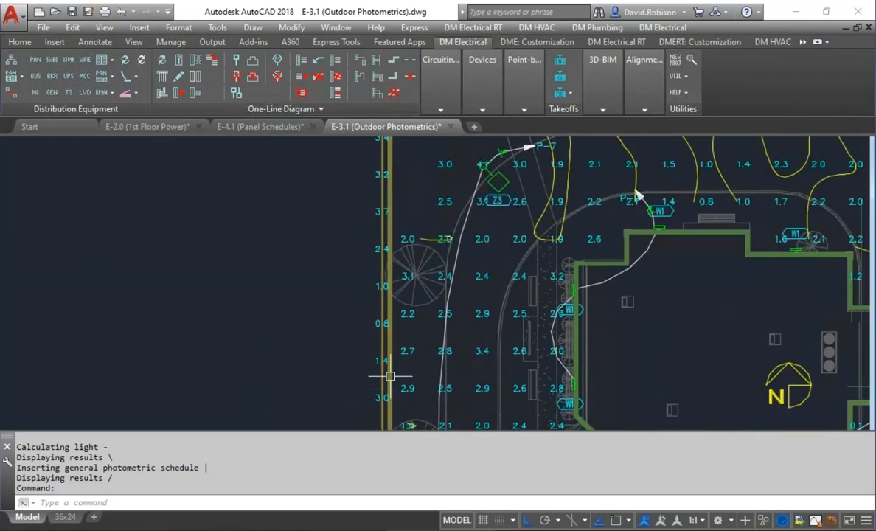
{"action": "scroll", "coordinate": [390, 369], "scroll_direction": "up", "scroll_amount": 5}
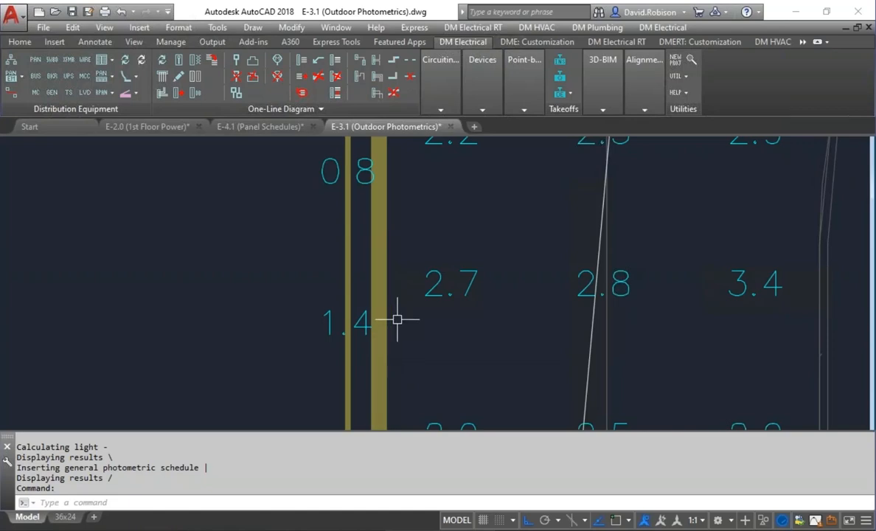
- Switch to the E-4.1 (Panel Schedules) drawing and examine the feeder and branch circuit columns of the voltage drop schedule
{"action": "left_click", "coordinate": [259, 126]}
{"action": "scroll", "coordinate": [422, 287], "scroll_direction": "down", "scroll_amount": 4}
{"action": "scroll", "coordinate": [453, 325], "scroll_direction": "up", "scroll_amount": 8}
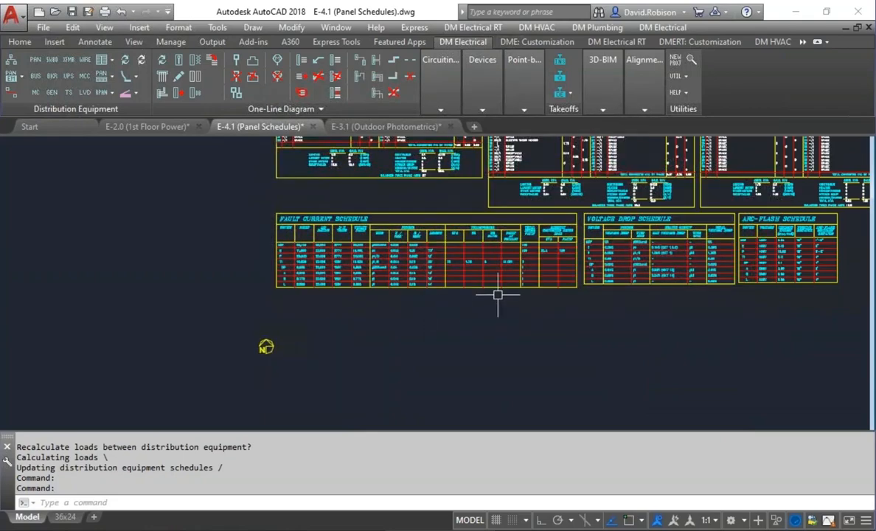
{"action": "scroll", "coordinate": [469, 284], "scroll_direction": "up", "scroll_amount": 5}
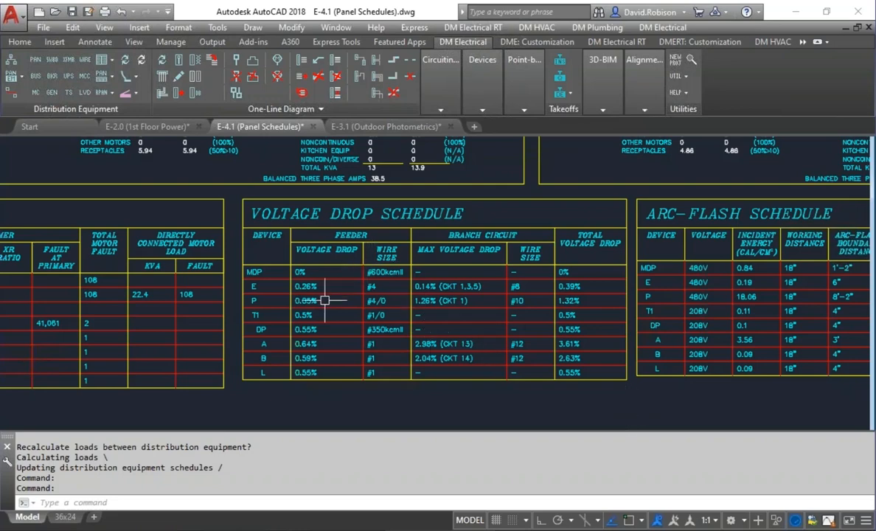
{"action": "scroll", "coordinate": [329, 268], "scroll_direction": "up", "scroll_amount": 4}
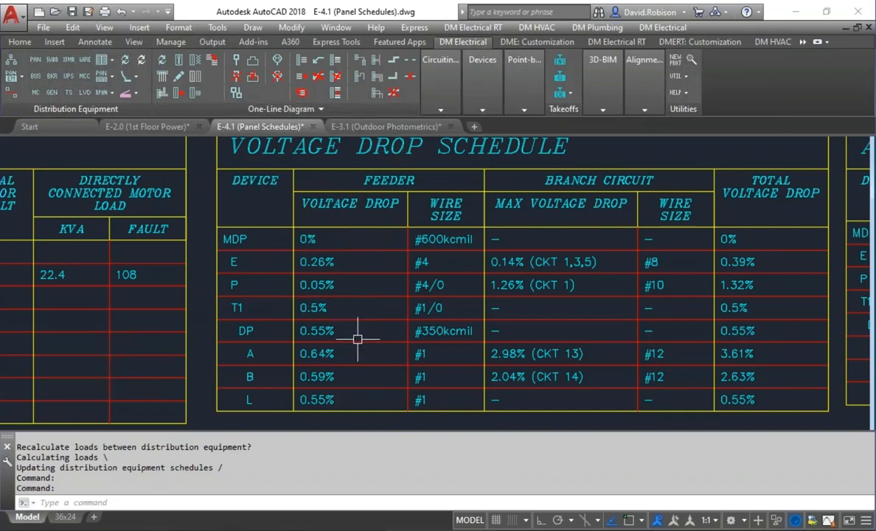
- Insert a voltage drop schedule, enabling the Specific Feeder Voltage Drop column and ordering it directly after Feeder Voltage Drop
{"action": "left_click", "coordinate": [107, 59]}
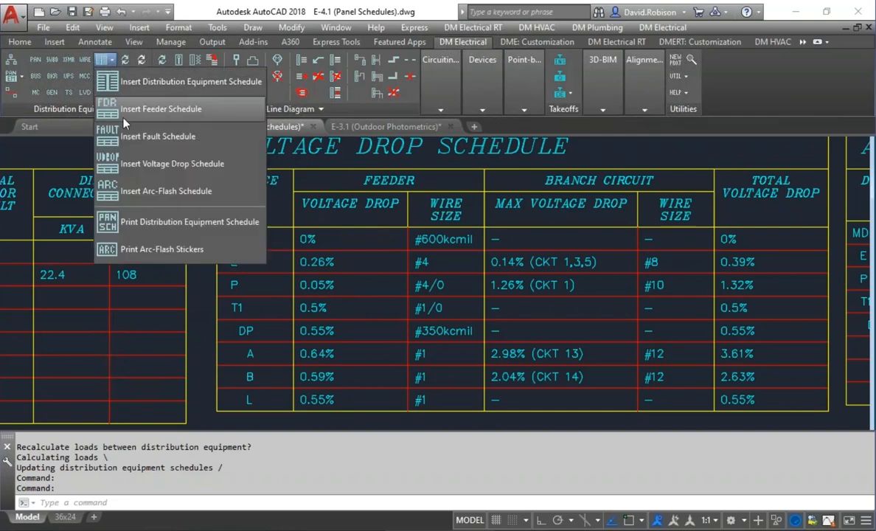
{"action": "left_click", "coordinate": [131, 163]}
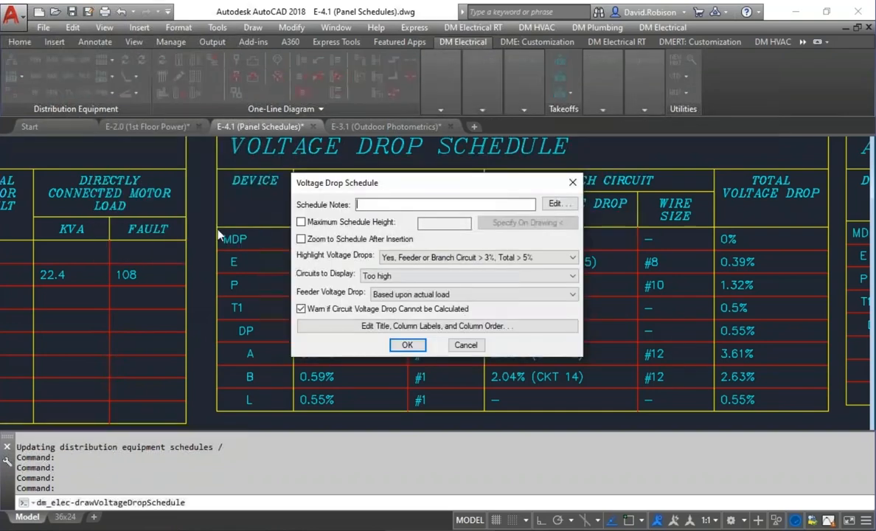
{"action": "left_click", "coordinate": [417, 326]}
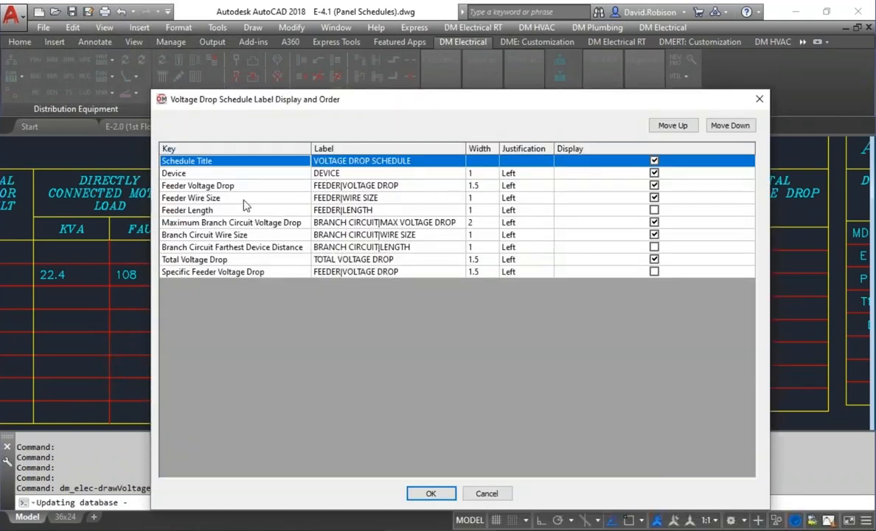
{"action": "left_click", "coordinate": [234, 272]}
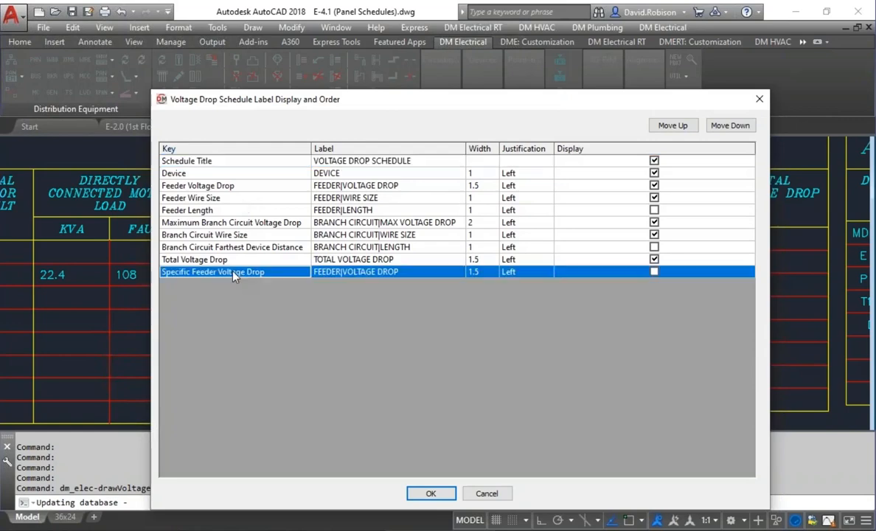
{"action": "left_click", "coordinate": [654, 273]}
{"action": "left_click", "coordinate": [675, 128]}
{"action": "left_click", "coordinate": [675, 128]}
{"action": "left_click", "coordinate": [675, 129]}
{"action": "left_click", "coordinate": [675, 128]}
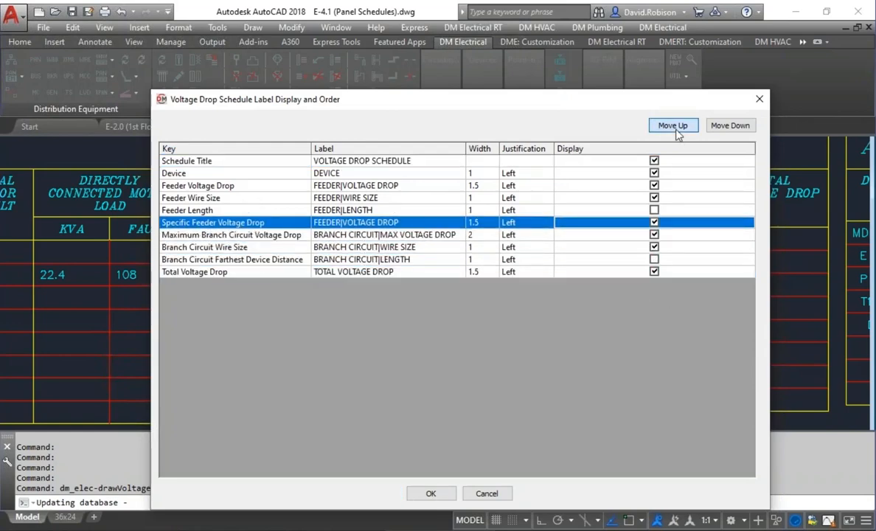
{"action": "left_click", "coordinate": [676, 131]}
{"action": "left_click", "coordinate": [676, 132]}
- Append THIS FEEDER to the specific feeder column's VOLTAGE DROP label and update the schedule, continuing with the branch circuit calculations
{"action": "double_click", "coordinate": [363, 199]}
{"action": "type", "text": "THIS FEEDER"}
{"action": "left_click", "coordinate": [431, 493]}
{"action": "left_click", "coordinate": [409, 339]}
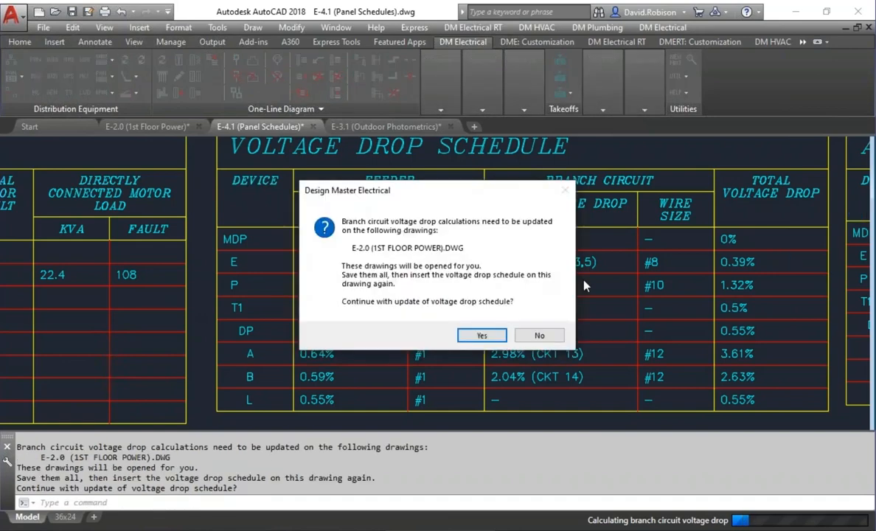
{"action": "left_click", "coordinate": [482, 336]}
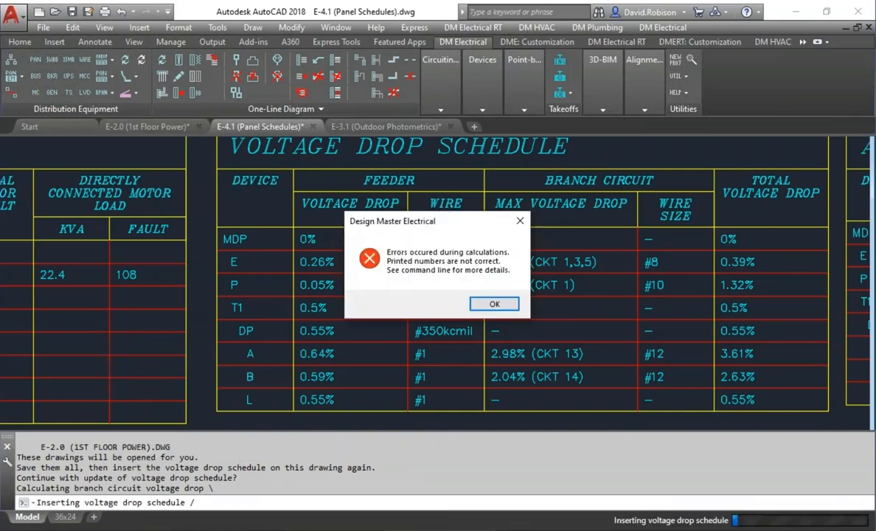
{"action": "left_click", "coordinate": [496, 301]}
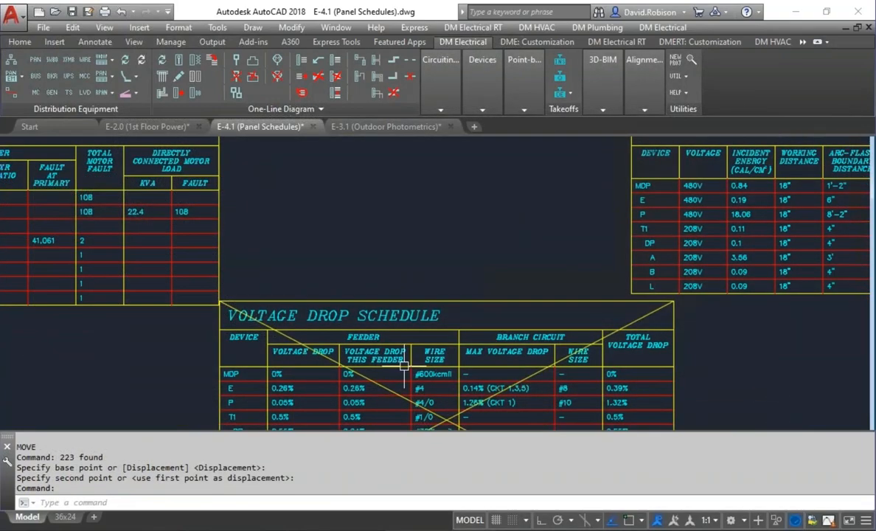
- Move the updated voltage drop schedule slightly within the open area below the fault current and arc-flash schedules
{"action": "key", "text": "space"}
{"action": "left_click", "coordinate": [363, 376]}
{"action": "key", "text": "space"}
{"action": "left_click", "coordinate": [379, 312]}
{"action": "left_click", "coordinate": [390, 327]}
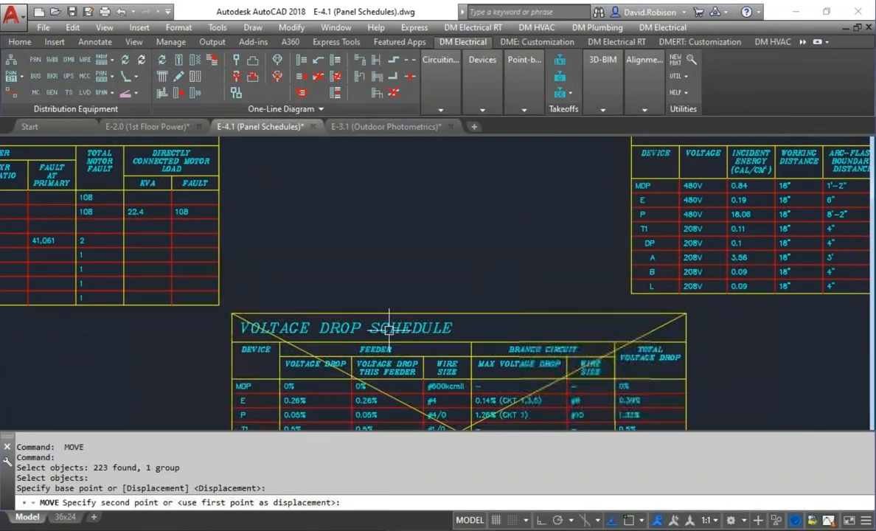
{"action": "middle_click_drag", "start_coordinate": [427, 410], "coordinate": [413, 271]}
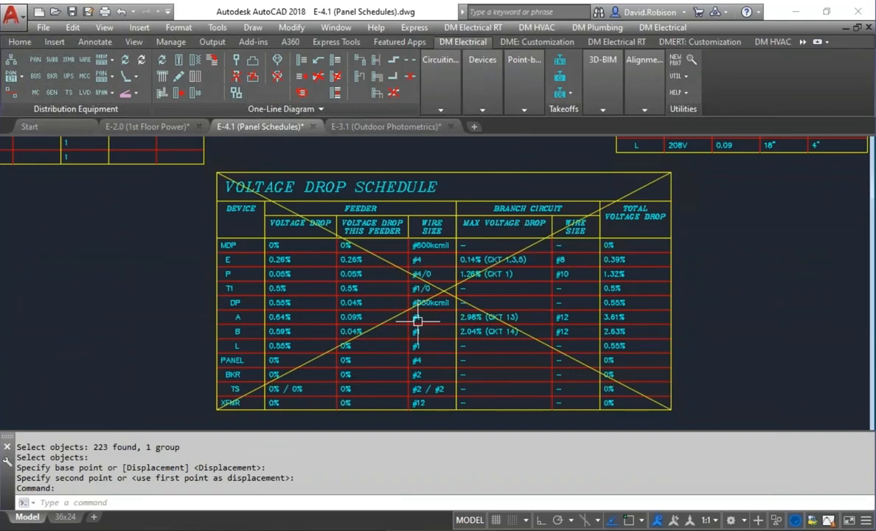
- Review the calculation errors and their suggested solutions in the command history for the voltage drop schedule
{"action": "key", "text": "F2"}
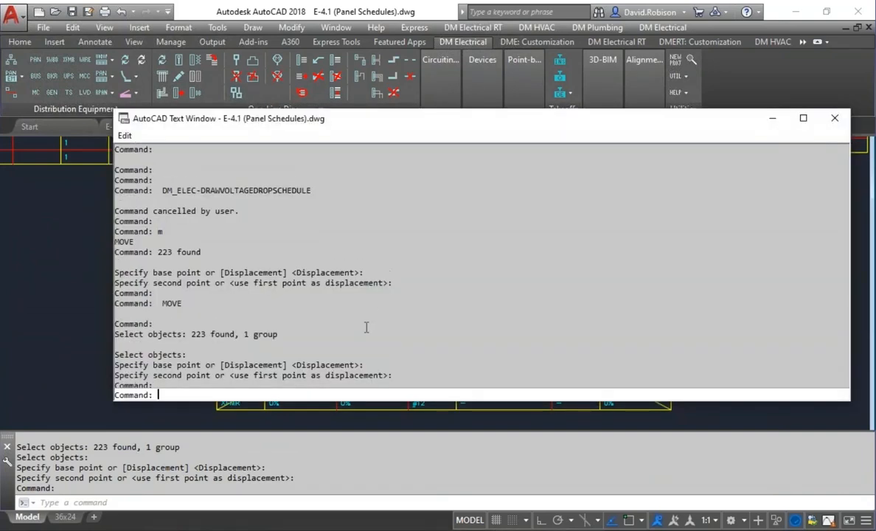
{"action": "scroll", "coordinate": [366, 327], "scroll_direction": "up", "scroll_amount": 5}
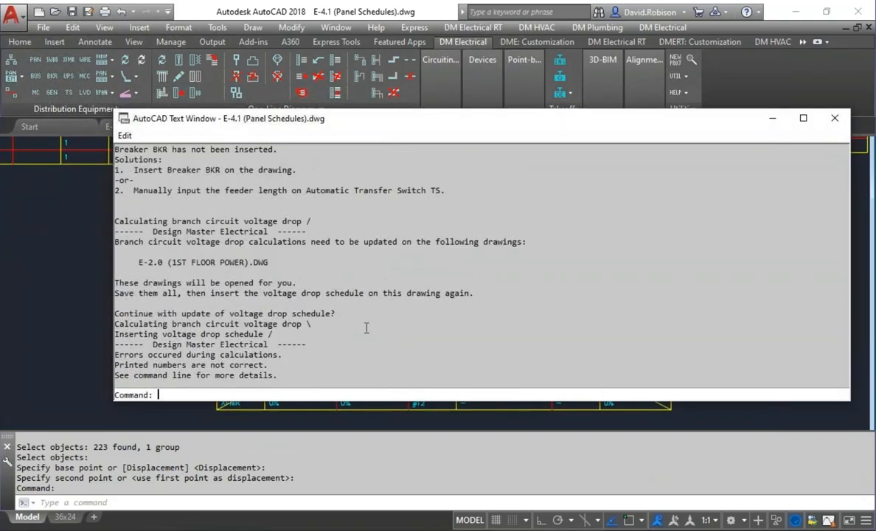
{"action": "scroll", "coordinate": [366, 327], "scroll_direction": "up", "scroll_amount": 2}
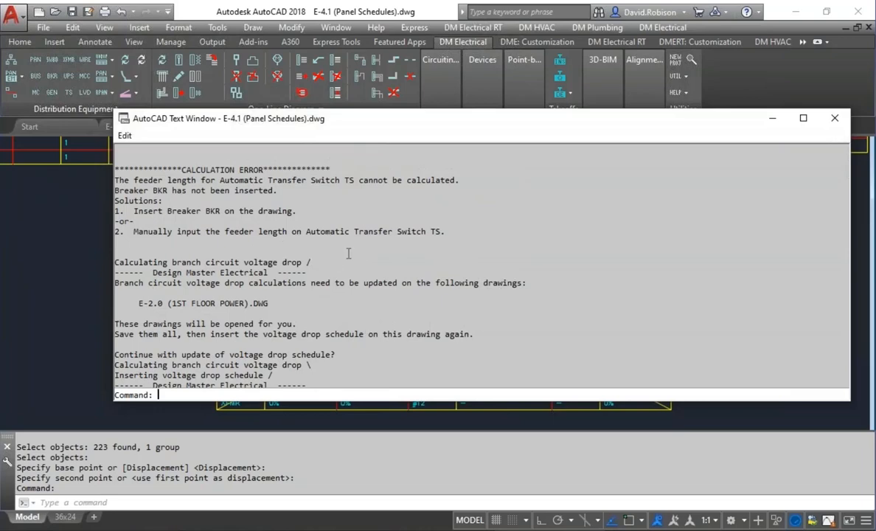
{"action": "scroll", "coordinate": [344, 270], "scroll_direction": "up", "scroll_amount": 5}
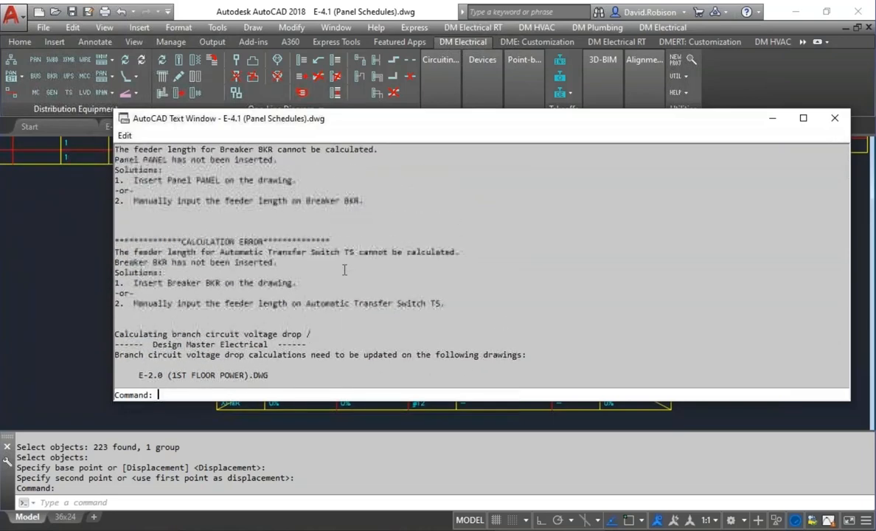
{"action": "scroll", "coordinate": [257, 166], "scroll_direction": "up", "scroll_amount": 3}
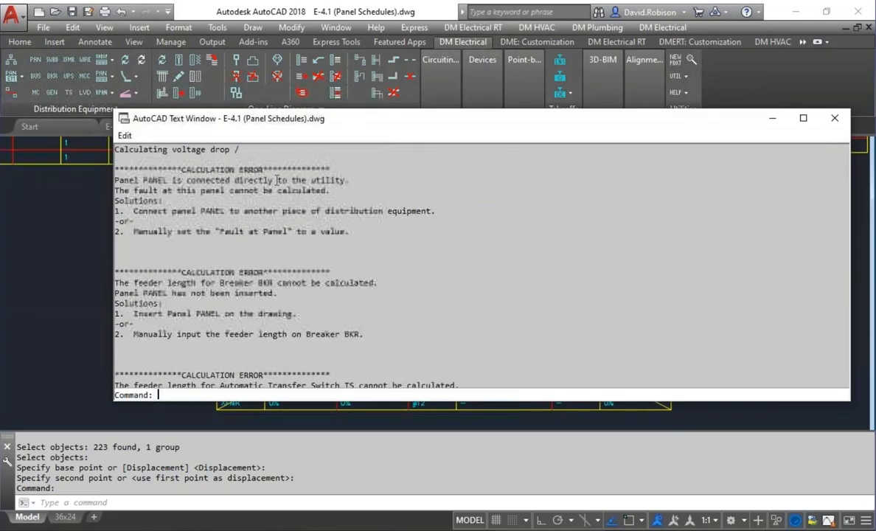
{"action": "scroll", "coordinate": [230, 163], "scroll_direction": "up", "scroll_amount": 1}
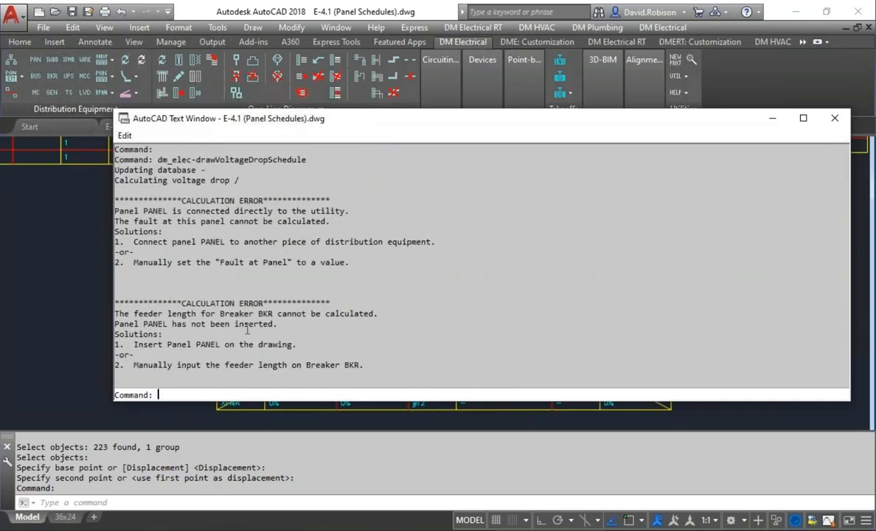
{"action": "scroll", "coordinate": [271, 293], "scroll_direction": "down", "scroll_amount": 3}
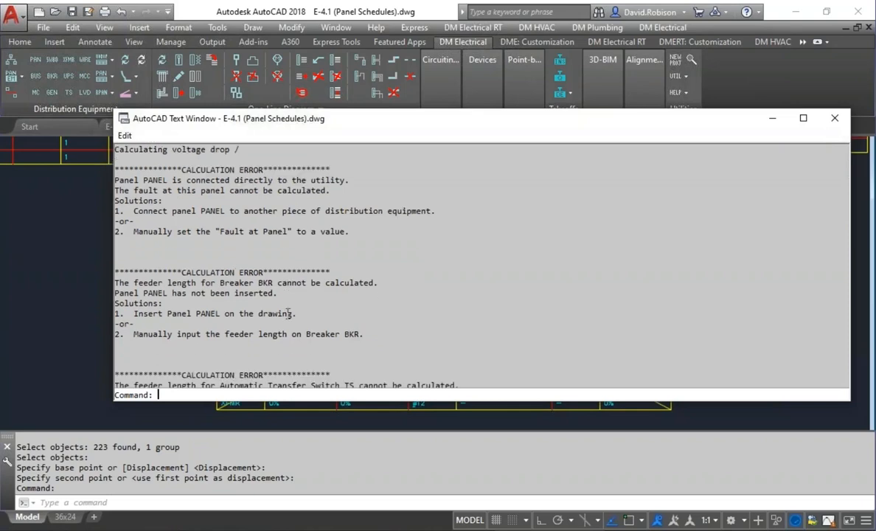
- Examine the suggested feeder-length solutions for Breaker BKR and Automatic Transfer Switch TS in the command history
{"action": "scroll", "coordinate": [284, 299], "scroll_direction": "down", "scroll_amount": 1}
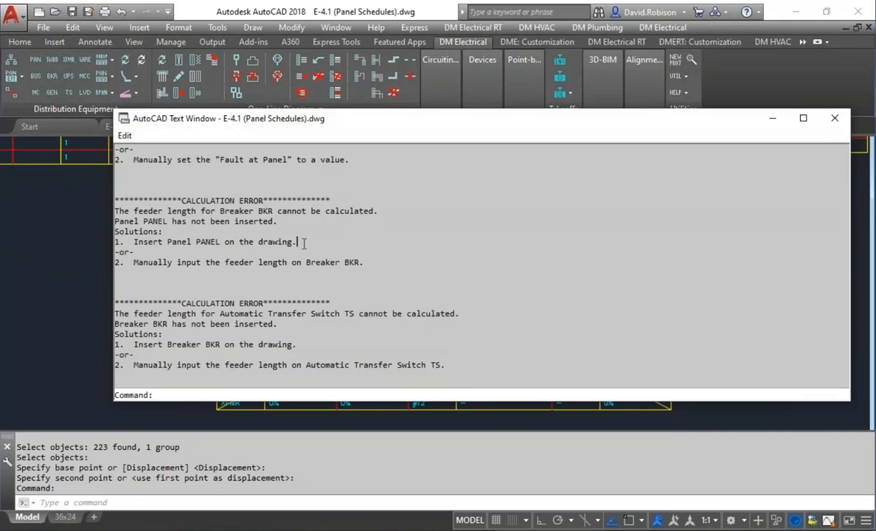
{"action": "mouse_move", "coordinate": [295, 242]}
{"action": "left_mouse_down"}
{"action": "mouse_move", "coordinate": [167, 242]}
{"action": "mouse_move", "coordinate": [155, 262]}
{"action": "mouse_move", "coordinate": [364, 263]}
{"action": "left_mouse_up"}
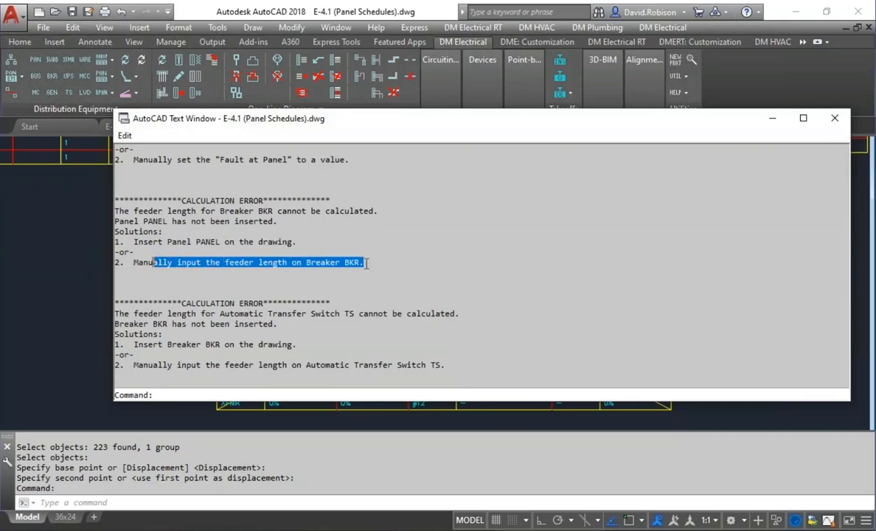
{"action": "left_click", "coordinate": [367, 263]}
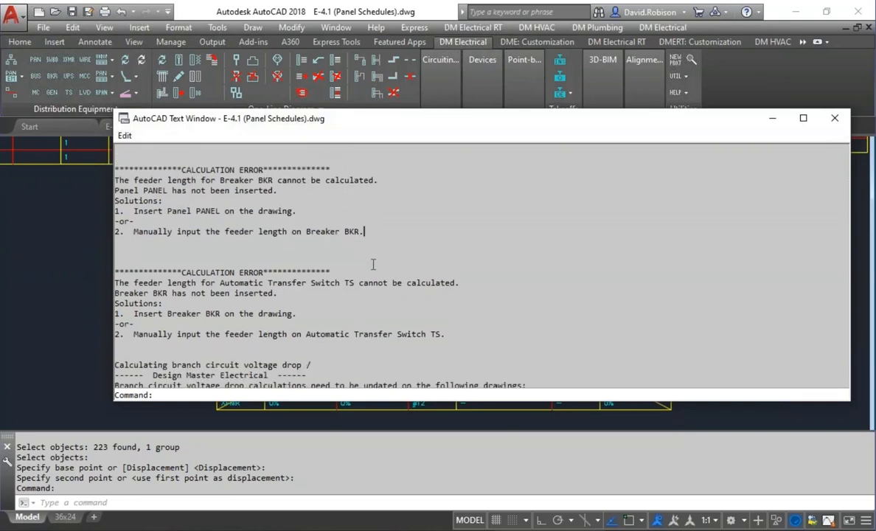
{"action": "scroll", "coordinate": [259, 290], "scroll_direction": "up", "scroll_amount": 2}
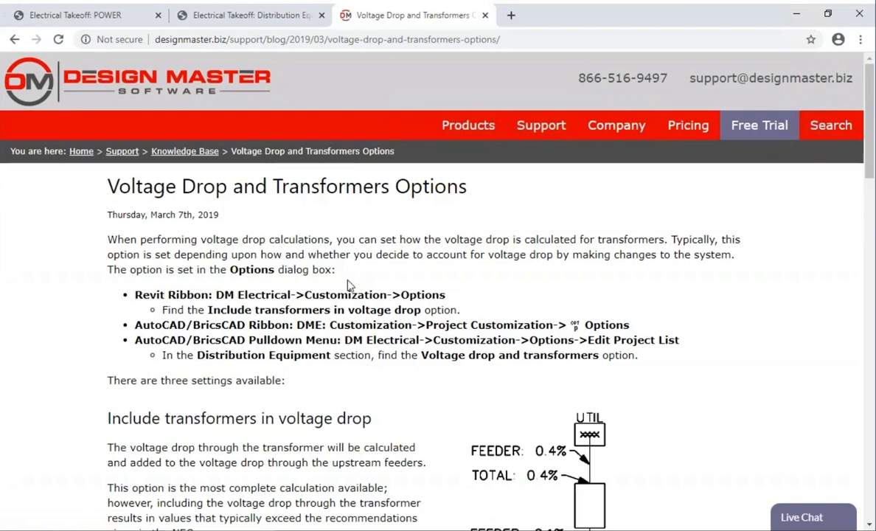
- Read the Voltage Drop and Transformers Options article in the browser, comparing the include, ignore and reset settings and their diagrams
{"action": "mouse_move", "coordinate": [541, 127]}
{"action": "scroll", "coordinate": [408, 202], "scroll_direction": "down", "scroll_amount": 2}
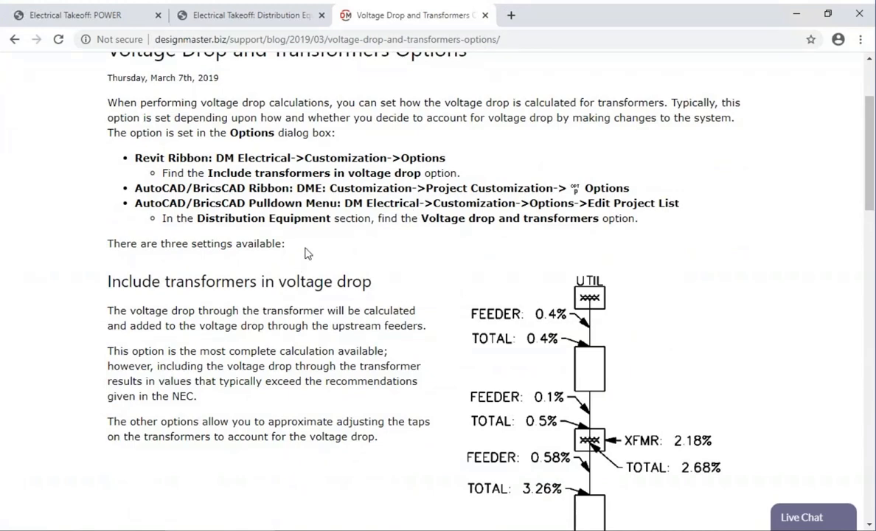
{"action": "scroll", "coordinate": [286, 235], "scroll_direction": "down", "scroll_amount": 1}
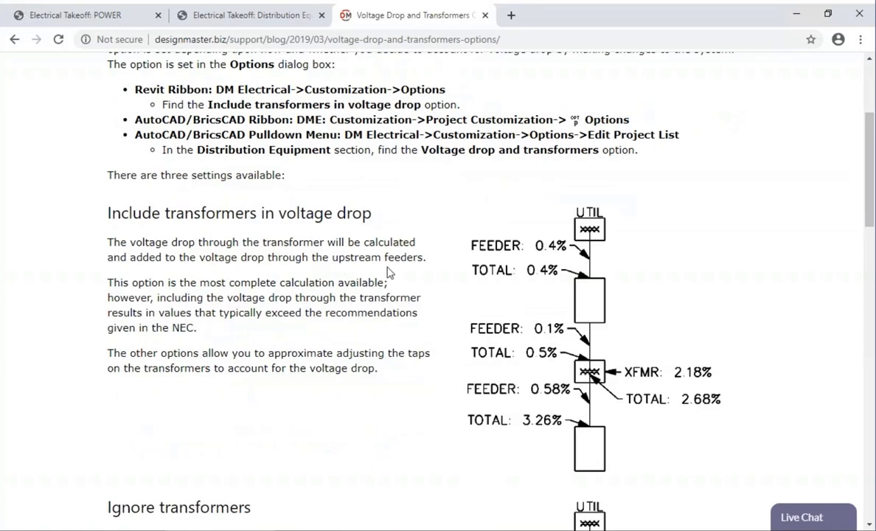
{"action": "scroll", "coordinate": [399, 262], "scroll_direction": "down", "scroll_amount": 1}
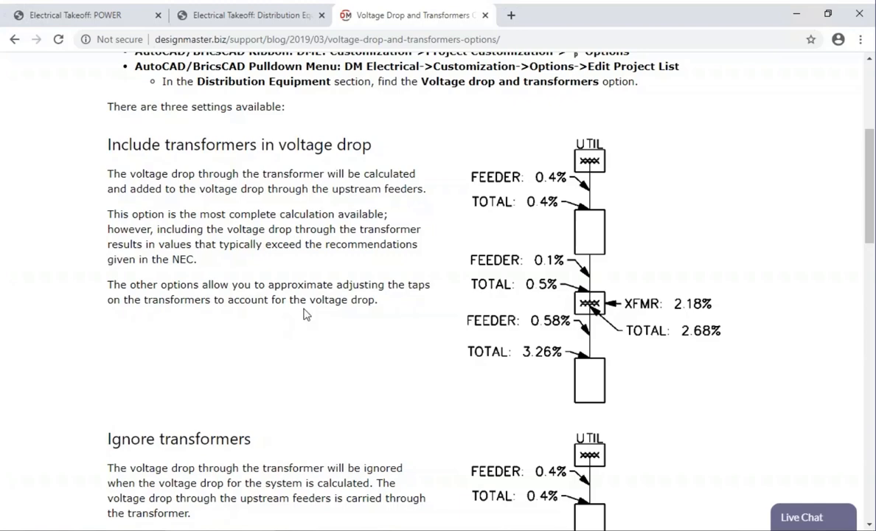
{"action": "scroll", "coordinate": [303, 313], "scroll_direction": "down", "scroll_amount": 3}
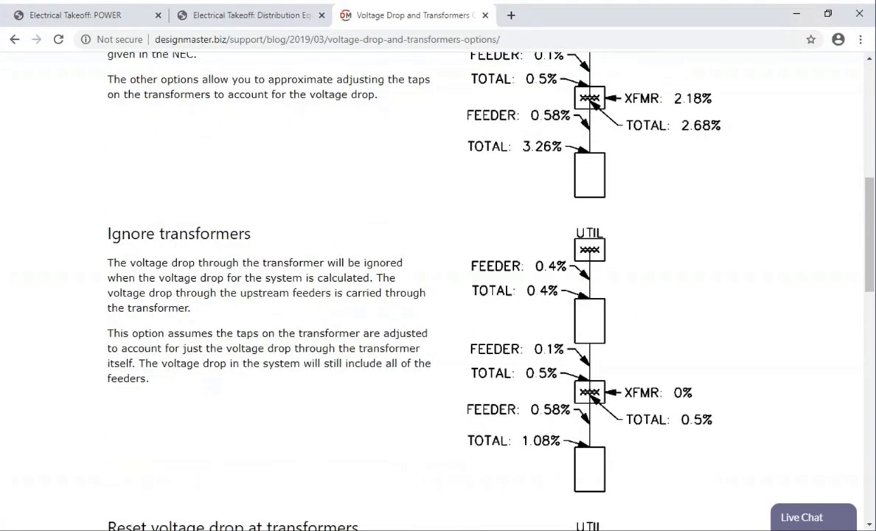
{"action": "scroll", "coordinate": [293, 282], "scroll_direction": "down", "scroll_amount": 2}
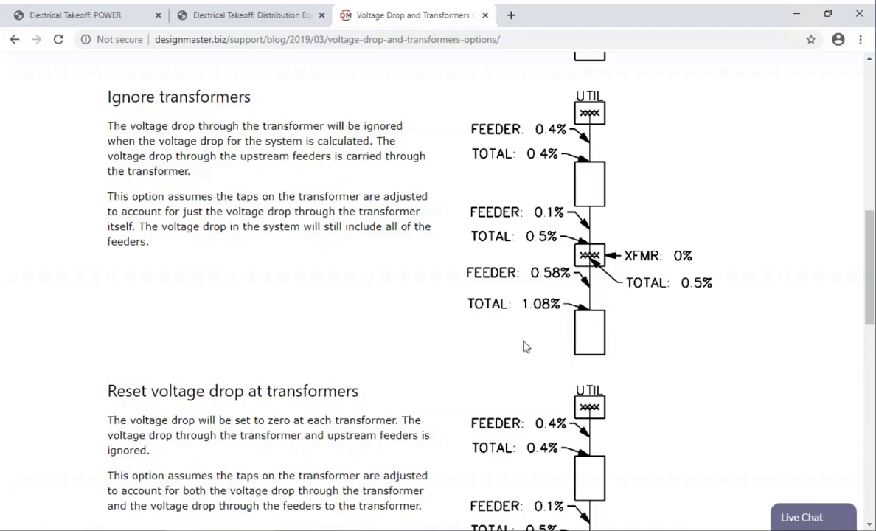
{"action": "scroll", "coordinate": [438, 354], "scroll_direction": "down", "scroll_amount": 1}
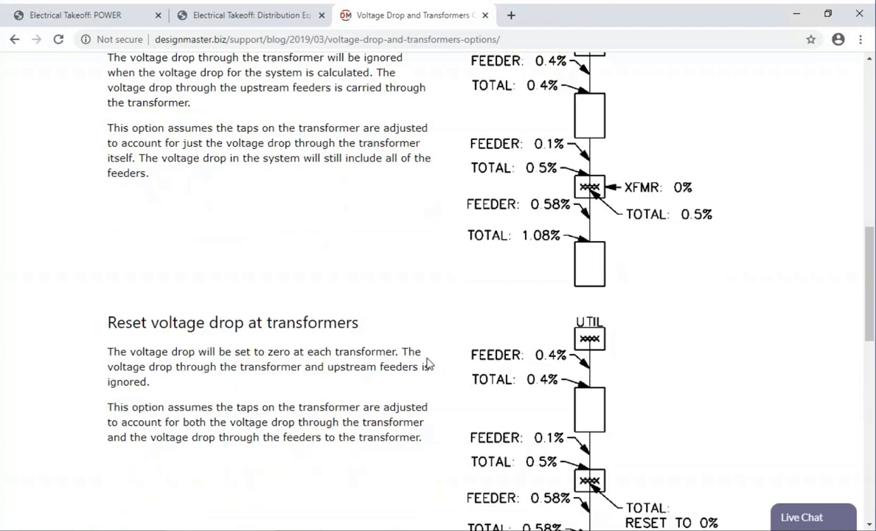
{"action": "scroll", "coordinate": [427, 363], "scroll_direction": "down", "scroll_amount": 1}
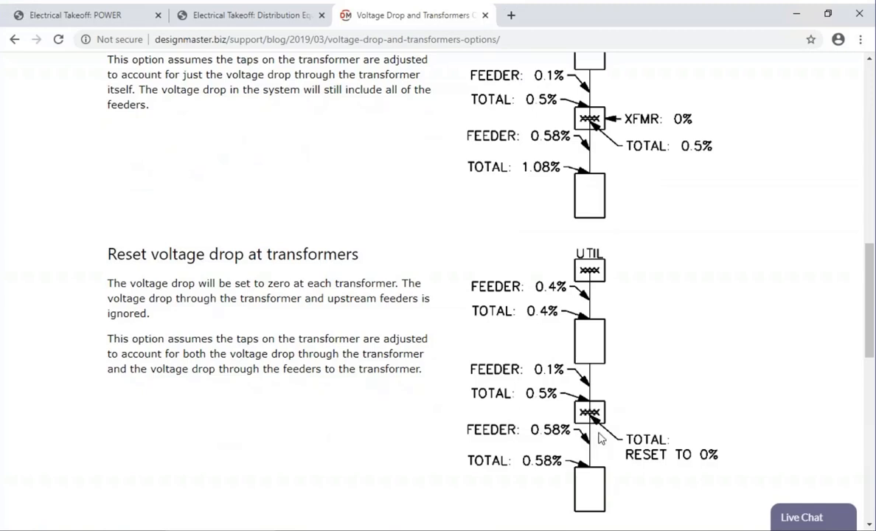
{"action": "scroll", "coordinate": [601, 432], "scroll_direction": "up", "scroll_amount": 1}
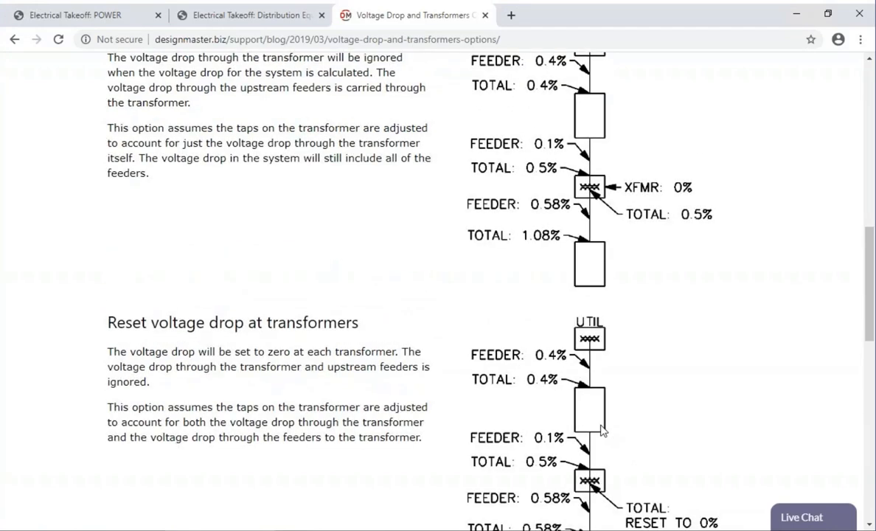
{"action": "scroll", "coordinate": [601, 432], "scroll_direction": "up", "scroll_amount": 1}
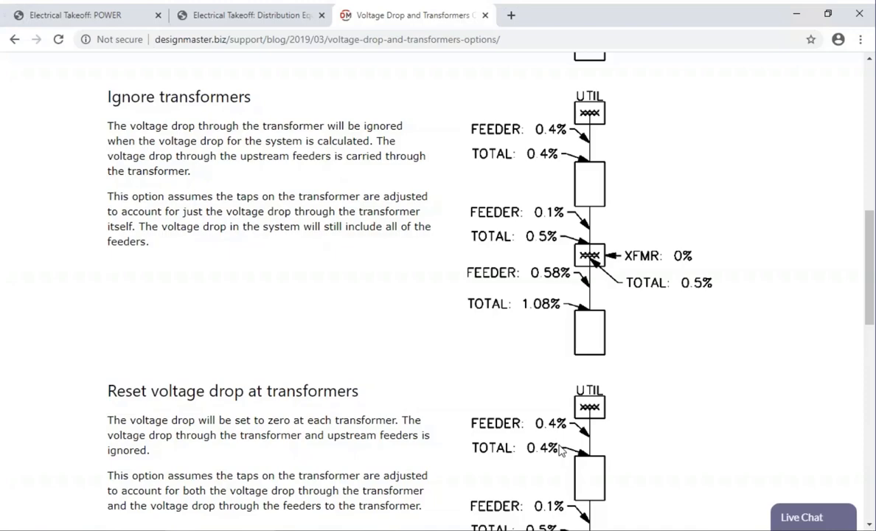
- Switch to AutoCAD and set the project's Voltage drop and transformers option to Ignore transformers
{"action": "key", "text": "alt+Tab"}
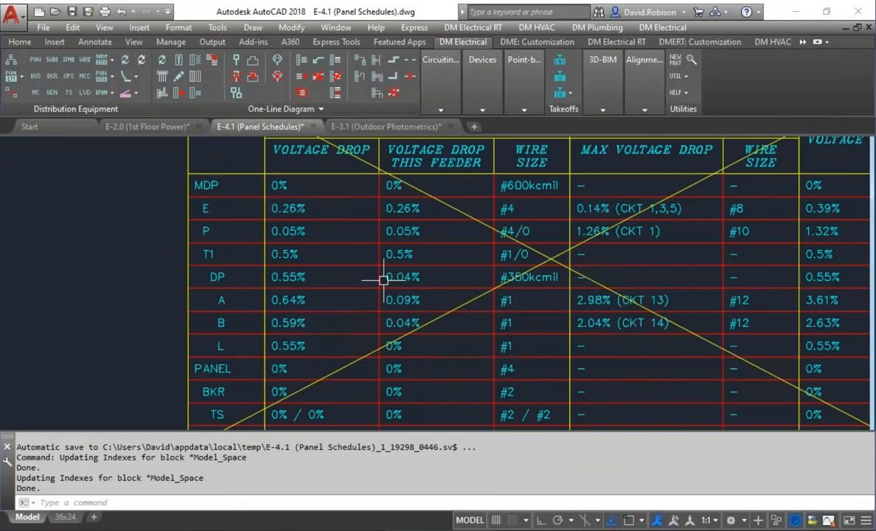
{"action": "left_click", "coordinate": [529, 42]}
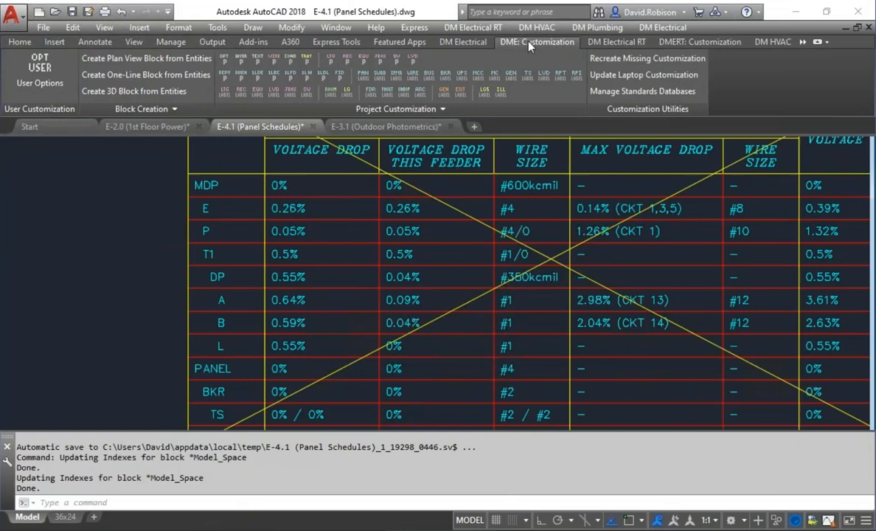
{"action": "left_click", "coordinate": [223, 60]}
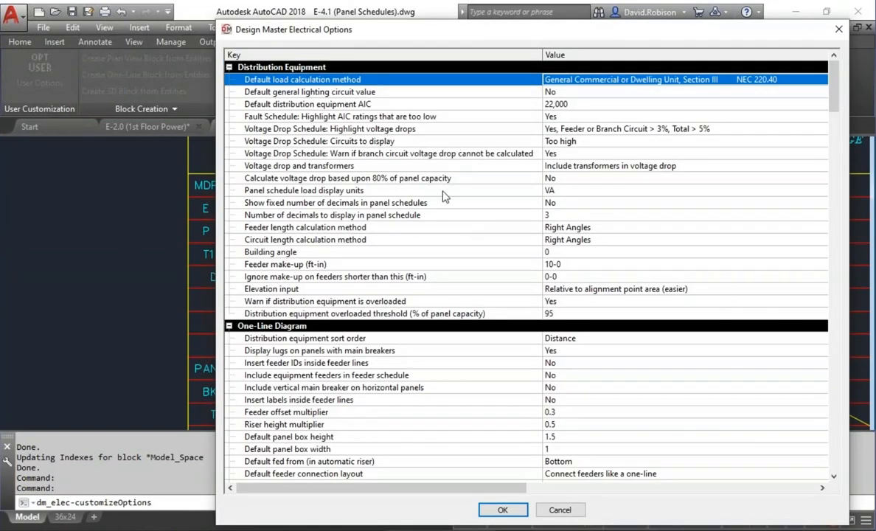
{"action": "left_click", "coordinate": [333, 165]}
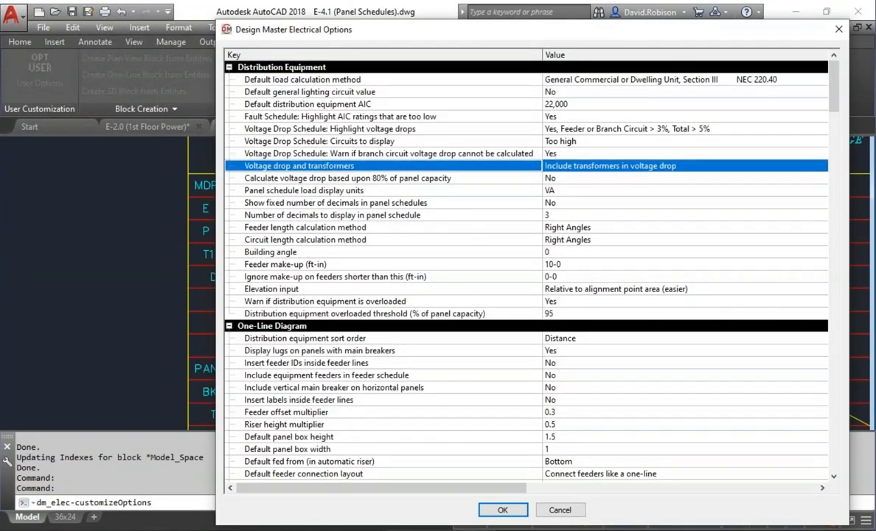
{"action": "left_click", "coordinate": [663, 166]}
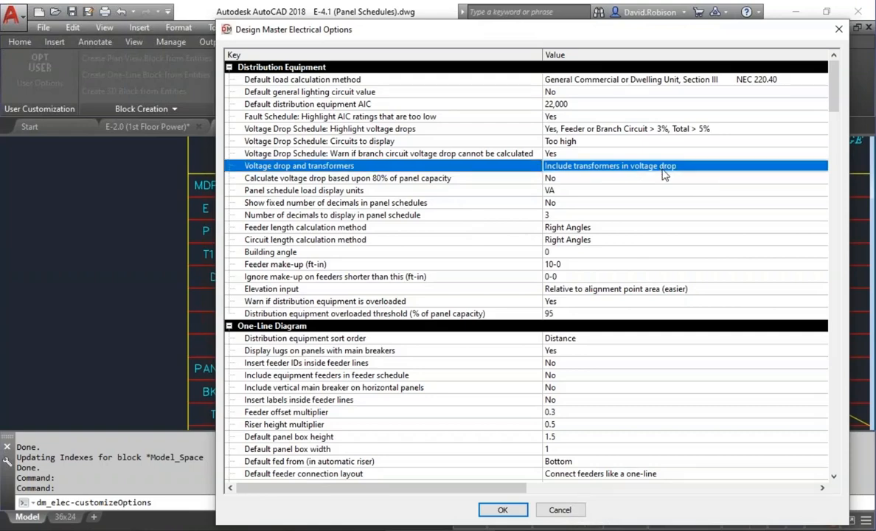
{"action": "left_click", "coordinate": [609, 169]}
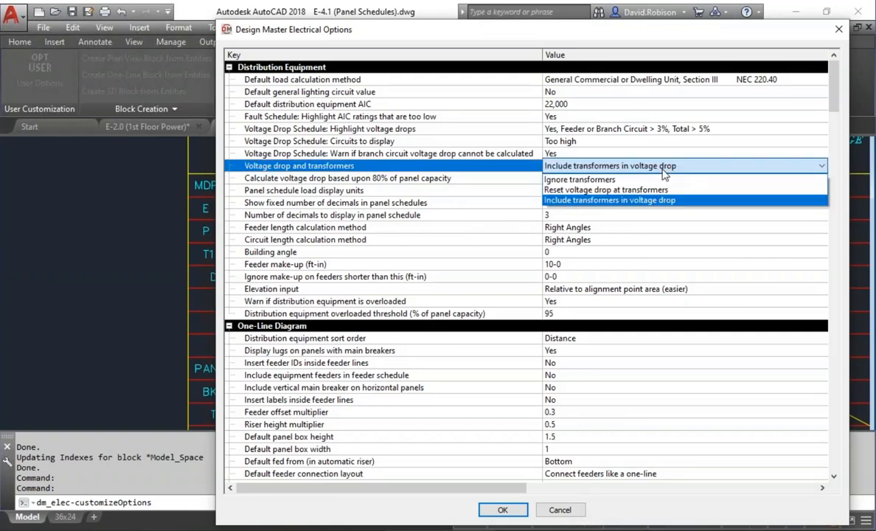
{"action": "left_click", "coordinate": [590, 181]}
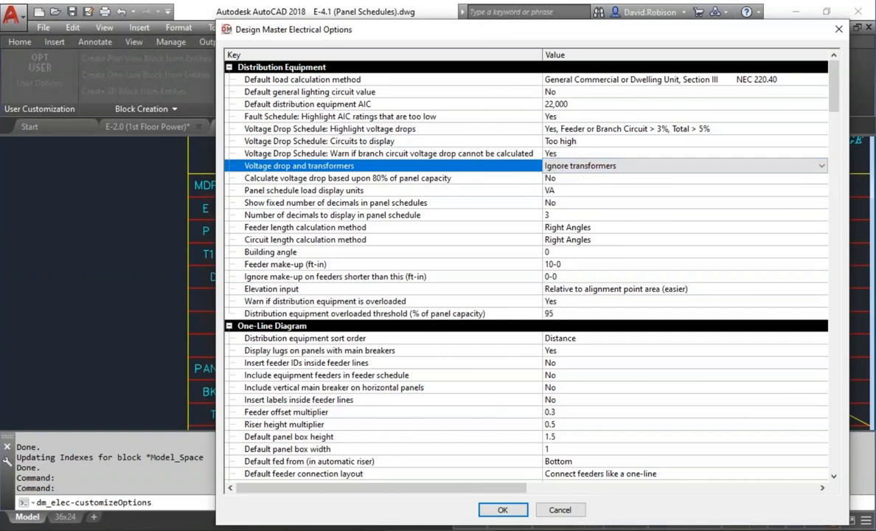
{"action": "left_click", "coordinate": [501, 511]}
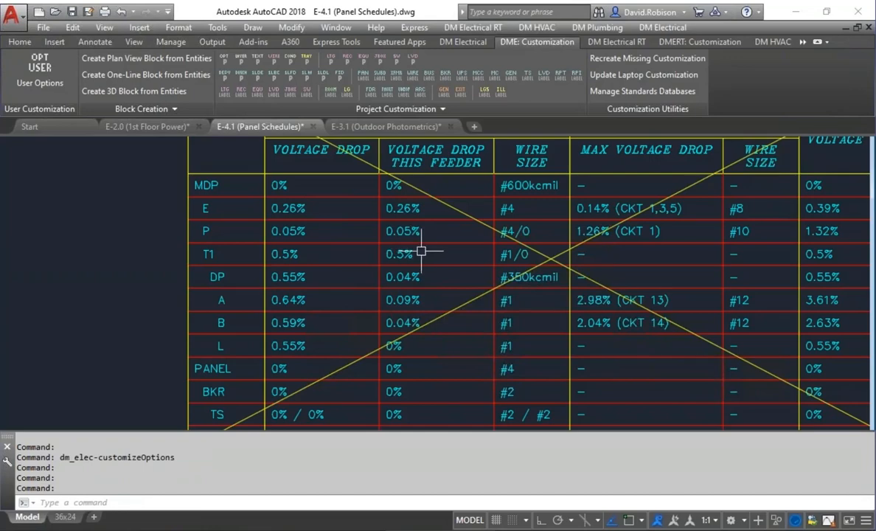
- Update the voltage drop schedule using the ignore-transformers setting, continuing with the branch circuit voltage drop calculations
{"action": "left_click", "coordinate": [463, 41]}
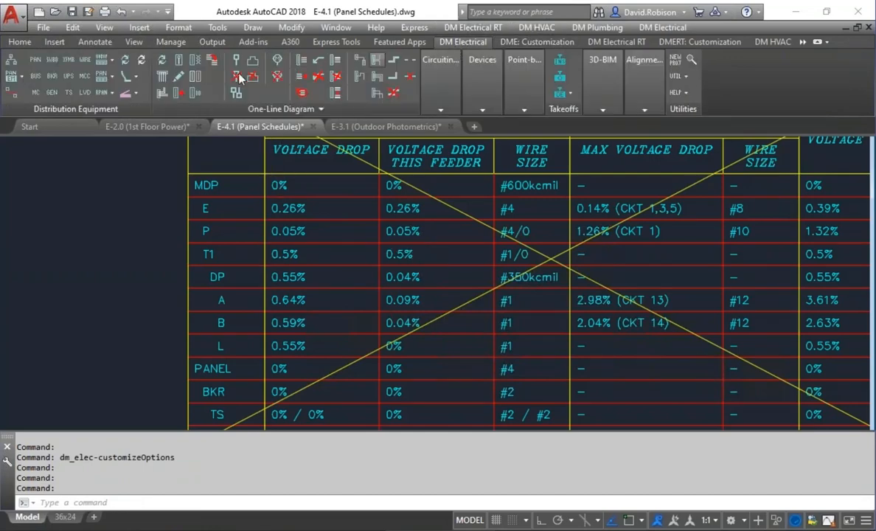
{"action": "left_click", "coordinate": [107, 59]}
{"action": "left_click", "coordinate": [151, 164]}
{"action": "left_click", "coordinate": [408, 345]}
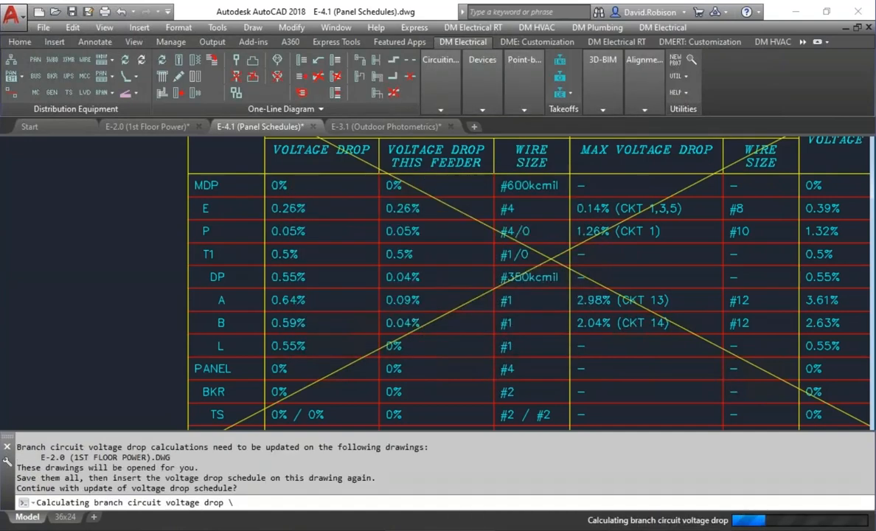
{"action": "left_click", "coordinate": [494, 304]}
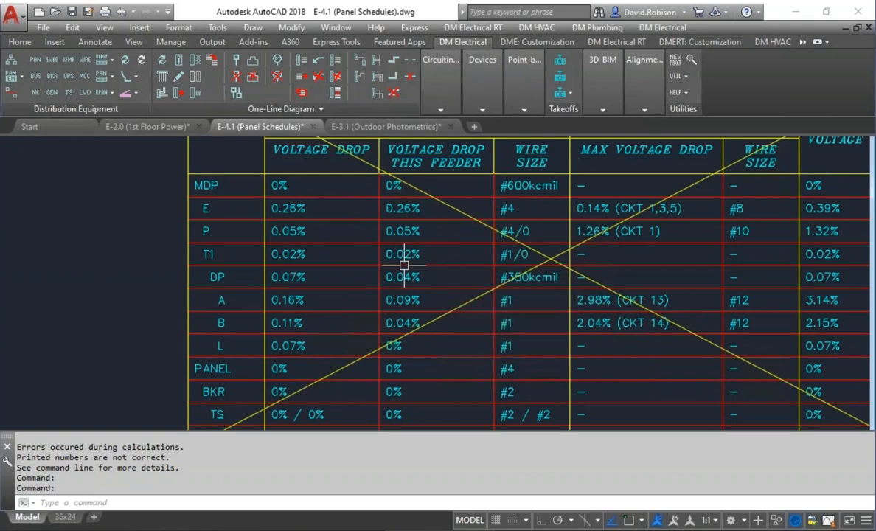
- Switch to the E-2.0 (1st Floor Power) drawing and set its DIMSCALE to 96
{"action": "left_click", "coordinate": [150, 126]}
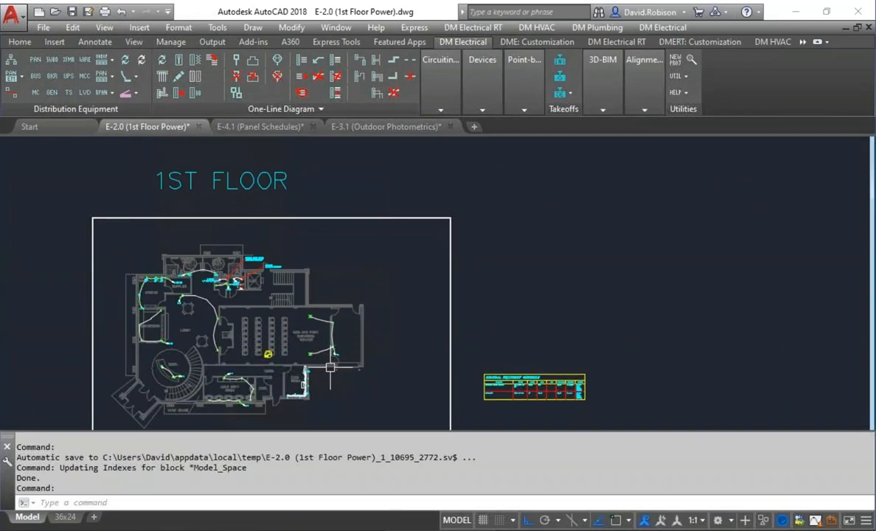
{"action": "middle_click_drag", "start_coordinate": [334, 367], "coordinate": [421, 322]}
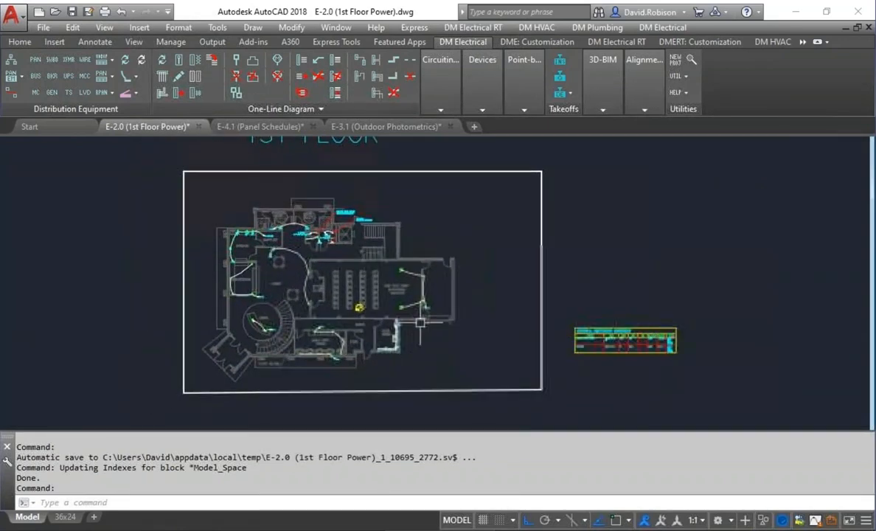
{"action": "scroll", "coordinate": [271, 284], "scroll_direction": "up", "scroll_amount": 5}
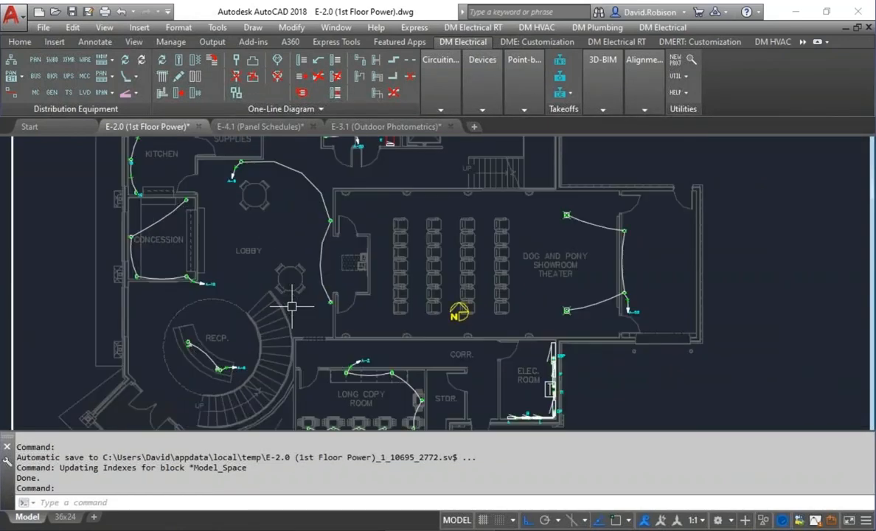
{"action": "scroll", "coordinate": [387, 264], "scroll_direction": "up", "scroll_amount": 2}
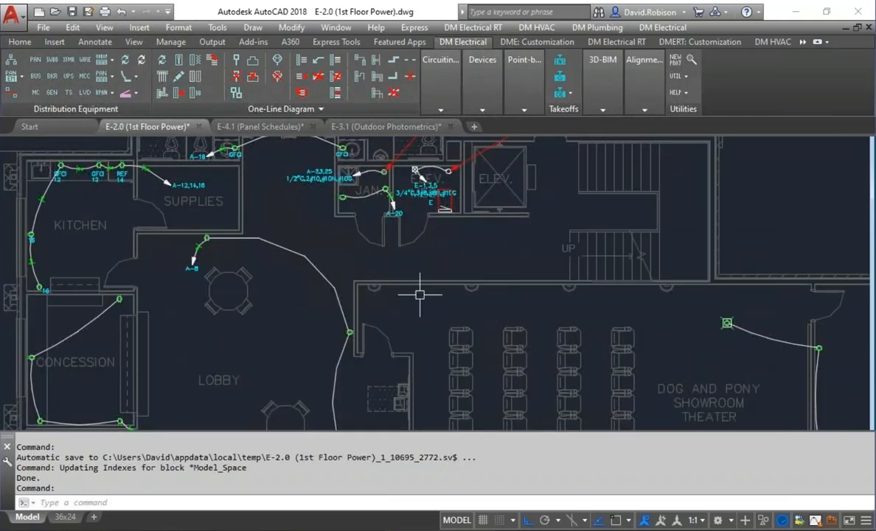
{"action": "type", "text": "DIMSCALE"}
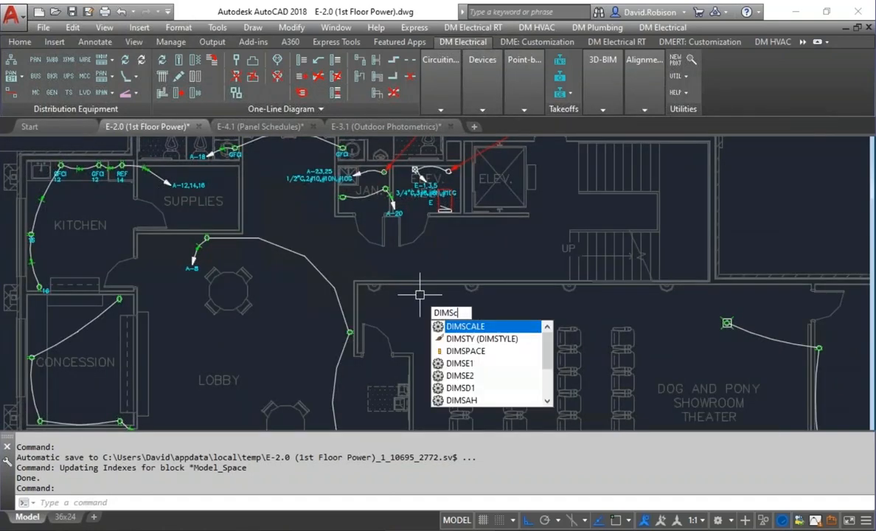
{"action": "key", "text": "Return"}
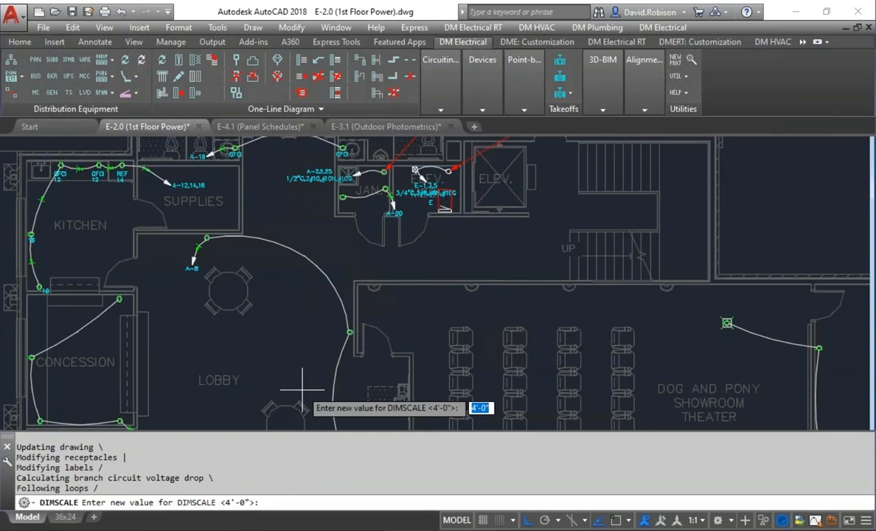
{"action": "type", "text": "96"}
{"action": "key", "text": "Return"}
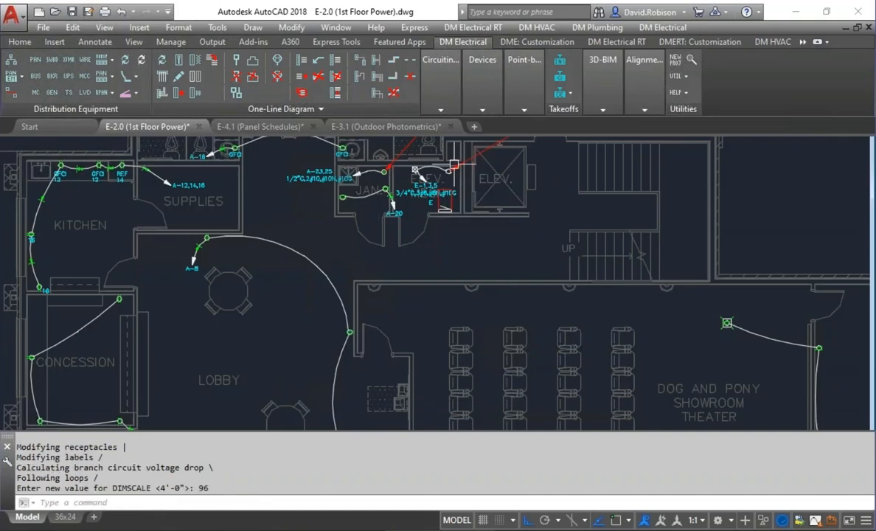
- Insert a STANDARD receptacle from the General group on the outer wall beside the JAN. room door, using the nearest snap
{"action": "left_click", "coordinate": [482, 74]}
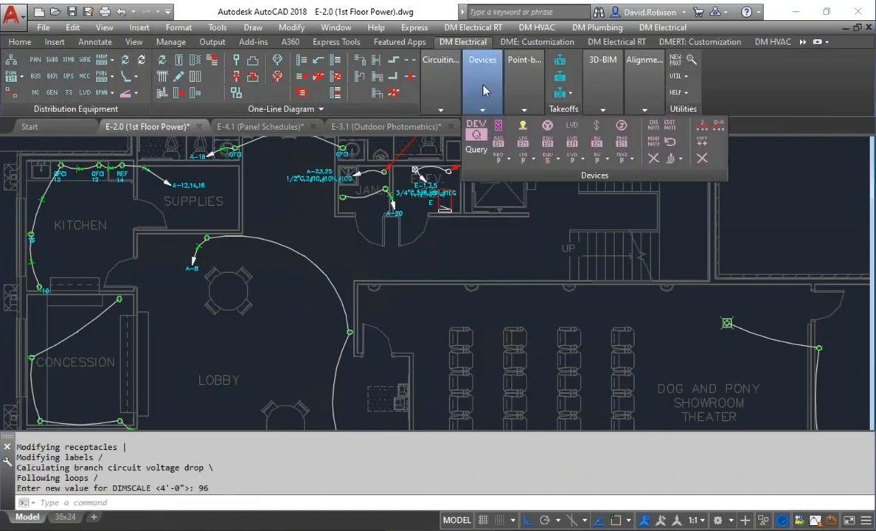
{"action": "left_click", "coordinate": [498, 128]}
{"action": "left_click", "coordinate": [147, 152]}
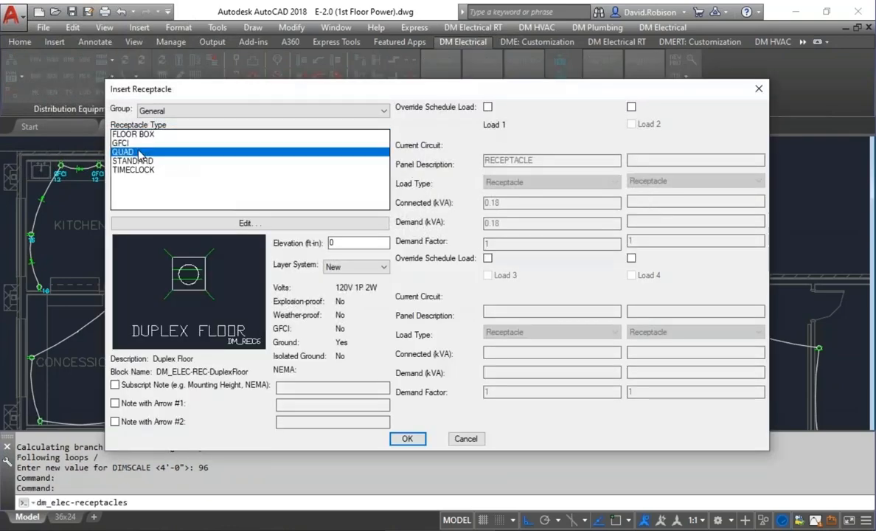
{"action": "left_click", "coordinate": [144, 160]}
{"action": "left_click", "coordinate": [407, 438]}
{"action": "type", "text": "nea"}
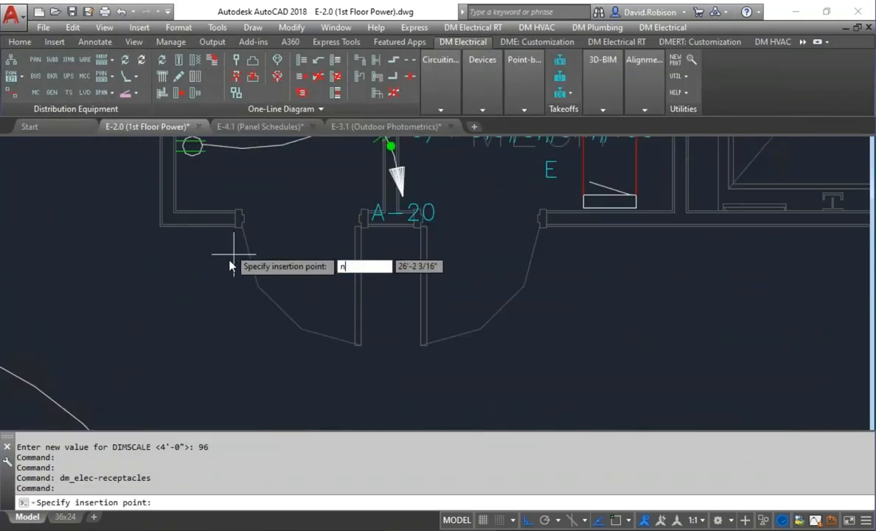
{"action": "key", "text": "Return"}
{"action": "left_click", "coordinate": [198, 254]}
{"action": "key", "text": "Return"}
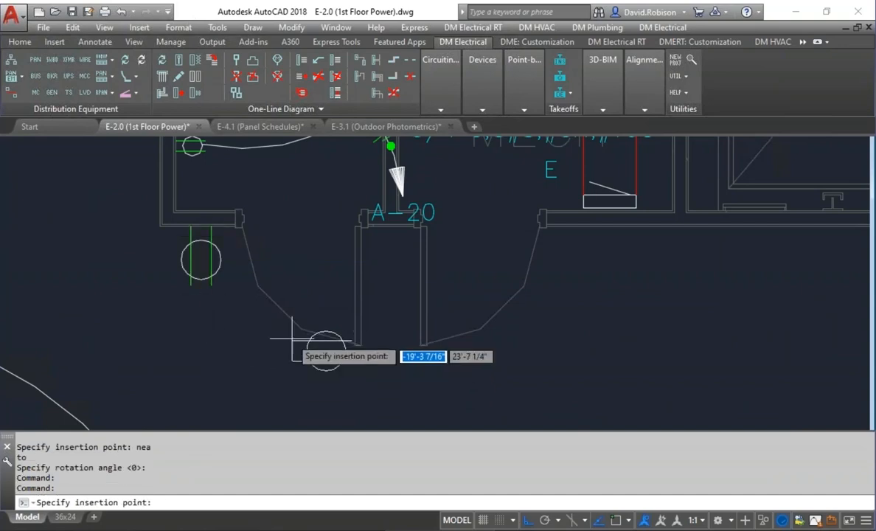
- End the receptacle insertion and coordinate the drawing with the database to apply the current DIMSCALE to the existing devices
{"action": "key", "text": "Escape"}
{"action": "scroll", "coordinate": [240, 313], "scroll_direction": "down", "scroll_amount": 2}
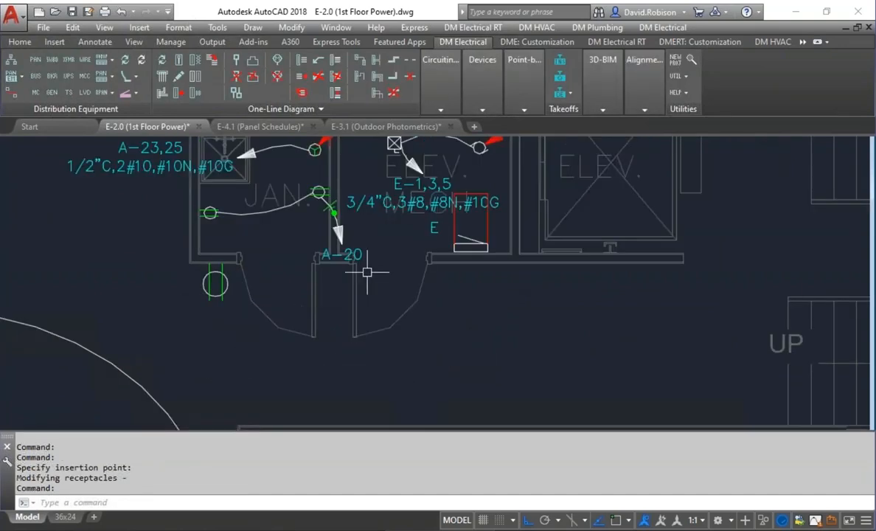
{"action": "scroll", "coordinate": [399, 249], "scroll_direction": "down", "scroll_amount": 3}
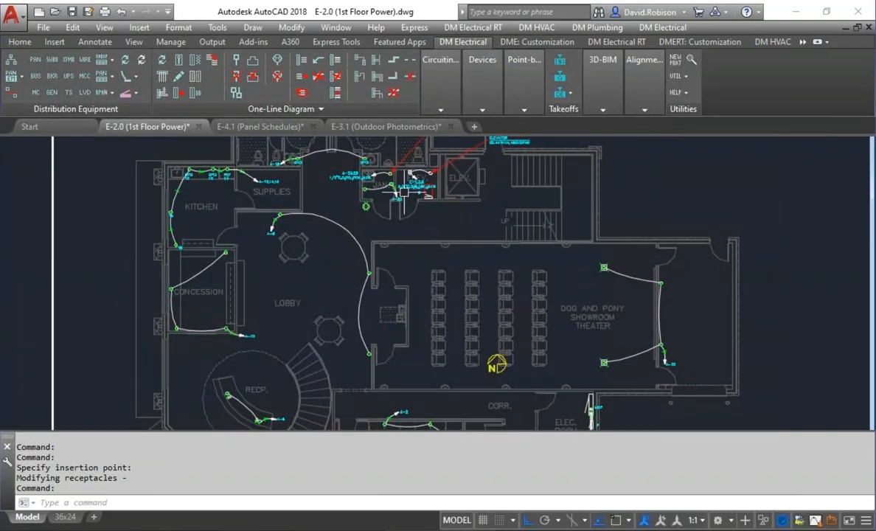
{"action": "scroll", "coordinate": [341, 197], "scroll_direction": "up", "scroll_amount": 2}
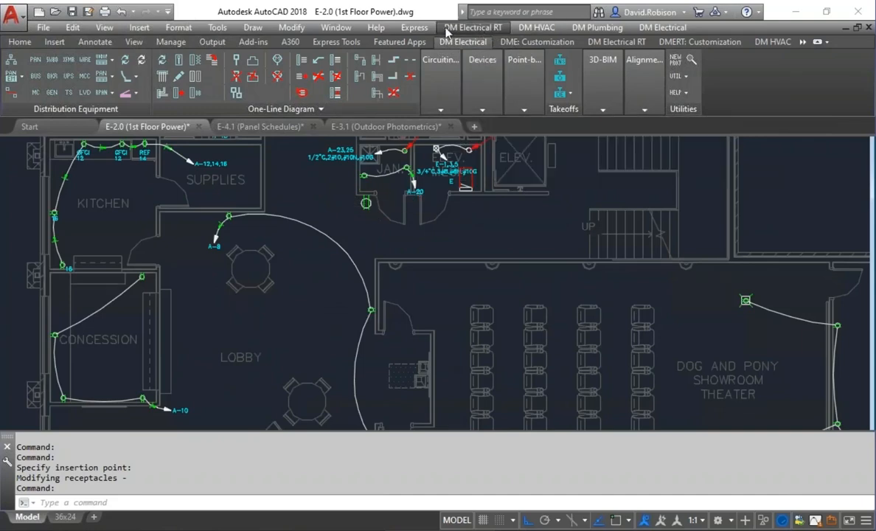
{"action": "left_click", "coordinate": [680, 80]}
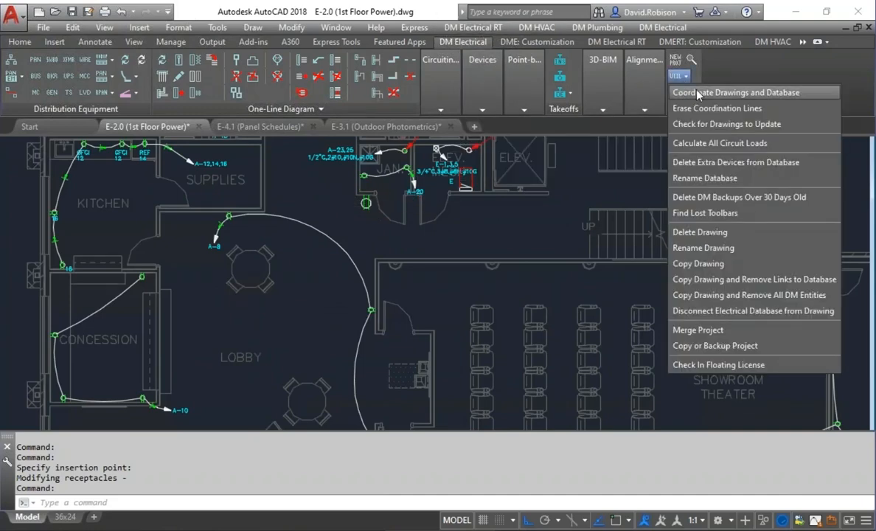
{"action": "left_click", "coordinate": [689, 91]}
{"action": "left_click", "coordinate": [408, 420]}
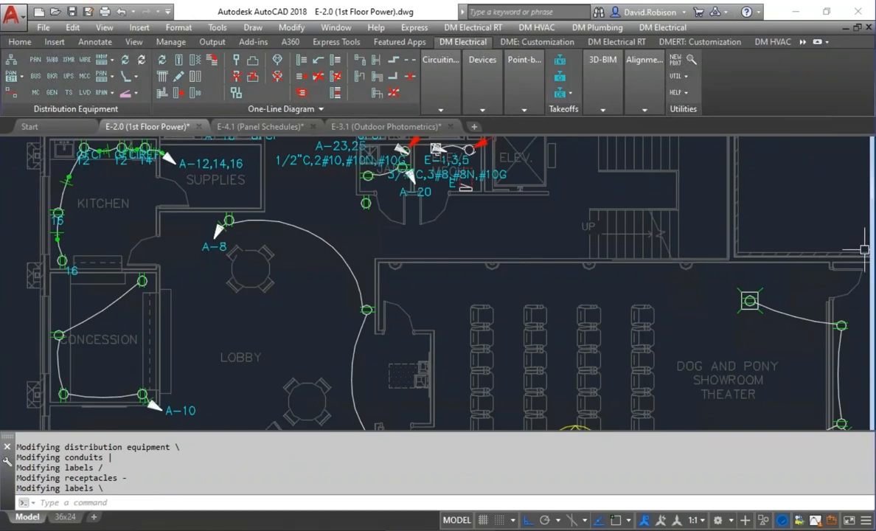
{"action": "left_click", "coordinate": [376, 236]}
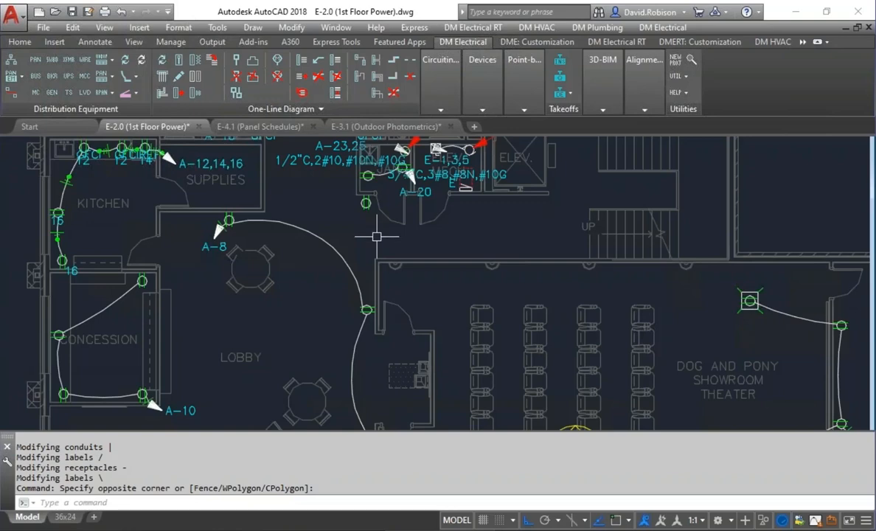
- Create and save a recurring panel template named TEMPLATE in the General group with its default settings
{"action": "left_click", "coordinate": [536, 43]}
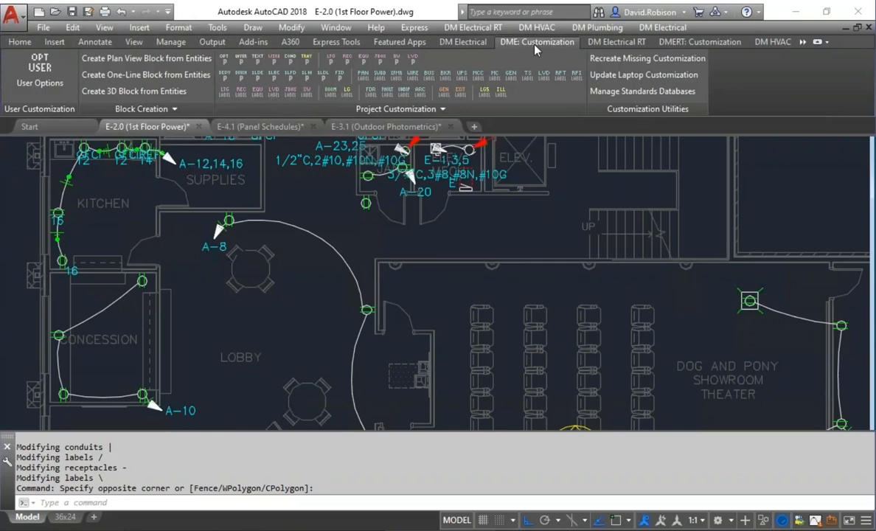
{"action": "left_click", "coordinate": [461, 42]}
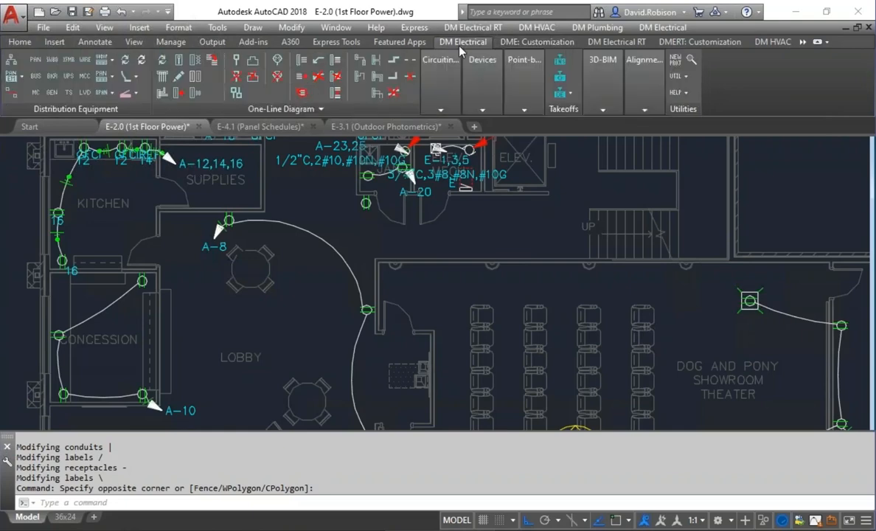
{"action": "left_click", "coordinate": [96, 86]}
{"action": "left_click", "coordinate": [123, 110]}
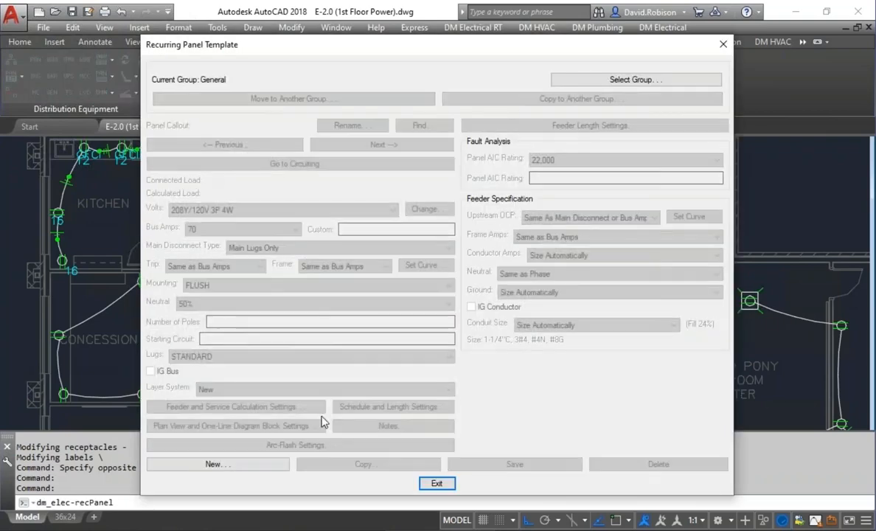
{"action": "left_click", "coordinate": [244, 465]}
{"action": "type", "text": "TEMPLATE"}
{"action": "key", "text": "Return"}
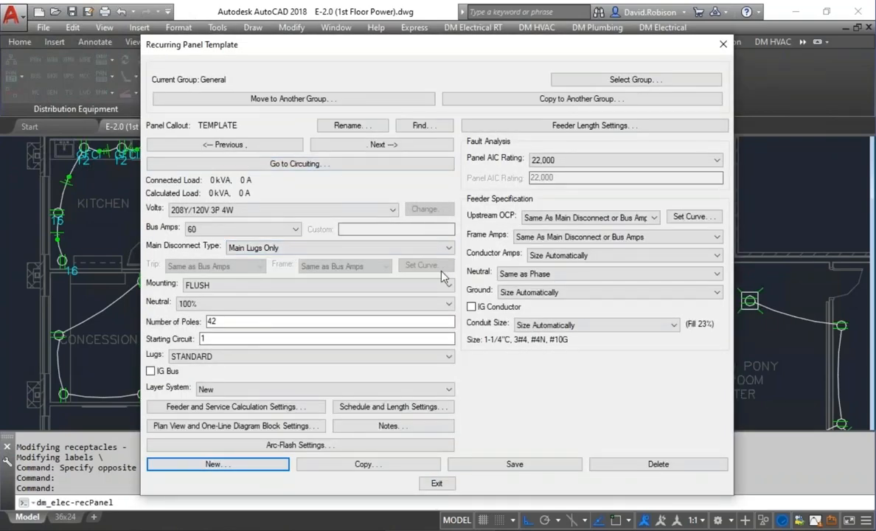
{"action": "left_click", "coordinate": [514, 464]}
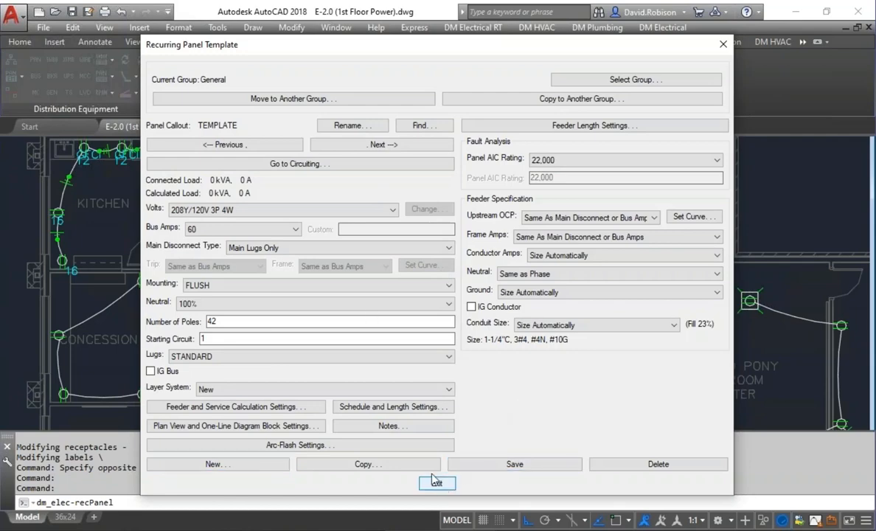
{"action": "left_click", "coordinate": [437, 483]}
- Create recurring panel instance I1 from TEMPLATE on the theater's upper wall near the lobby, using the nearest snap, and place its label
{"action": "left_click", "coordinate": [103, 95]}
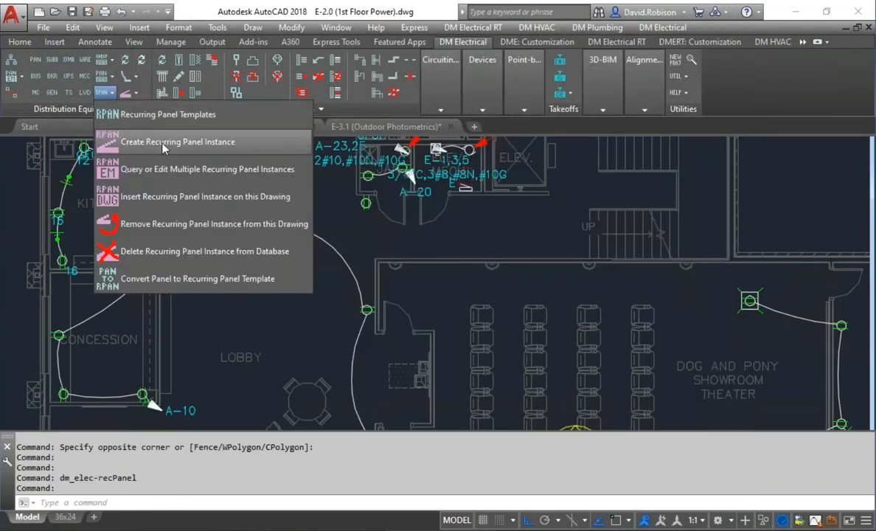
{"action": "left_click", "coordinate": [149, 133]}
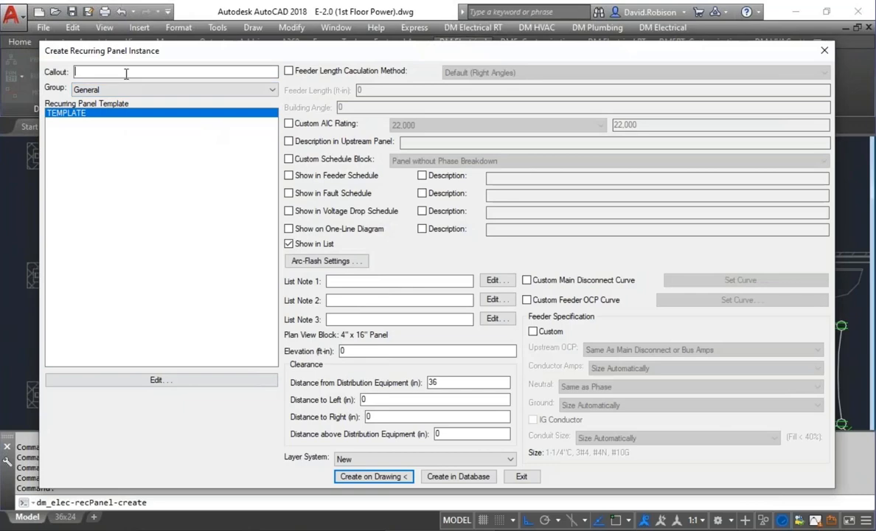
{"action": "type", "text": "11"}
{"action": "left_click", "coordinate": [376, 477]}
{"action": "type", "text": "nea"}
{"action": "key", "text": "Return"}
{"action": "left_click", "coordinate": [433, 261]}
{"action": "left_click", "coordinate": [399, 279]}
{"action": "left_click", "coordinate": [475, 225]}
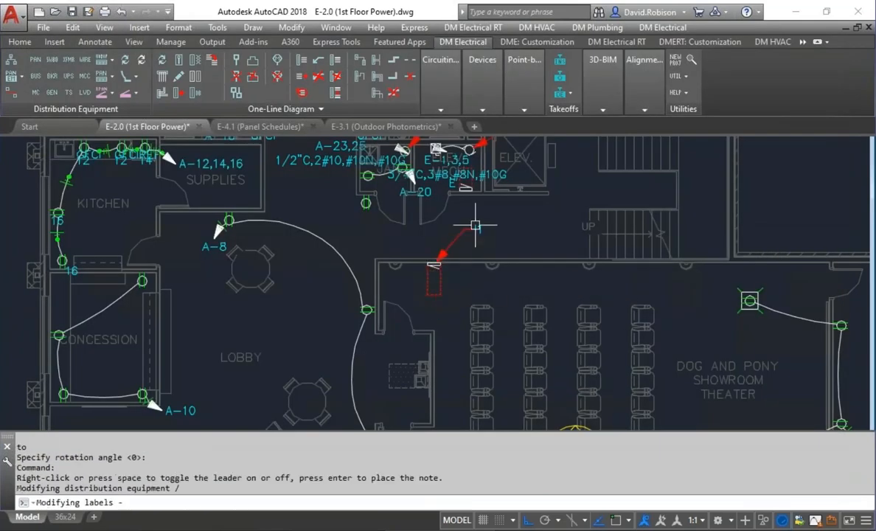
- Create recurring panel instance I2 from TEMPLATE on the same theater wall, between I1 and the stairs, and place its label
{"action": "middle_click_drag", "start_coordinate": [509, 270], "coordinate": [387, 270]}
{"action": "key", "text": "Return"}
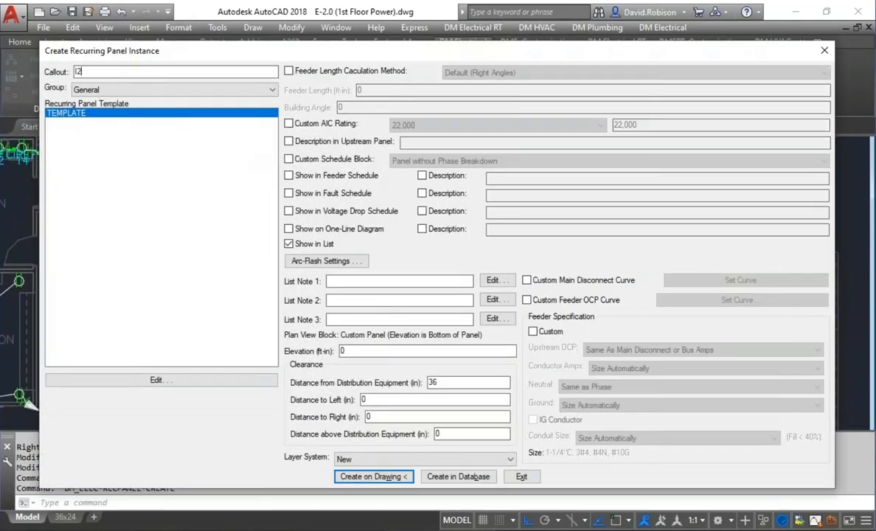
{"action": "left_click", "coordinate": [368, 475]}
{"action": "type", "text": "nea"}
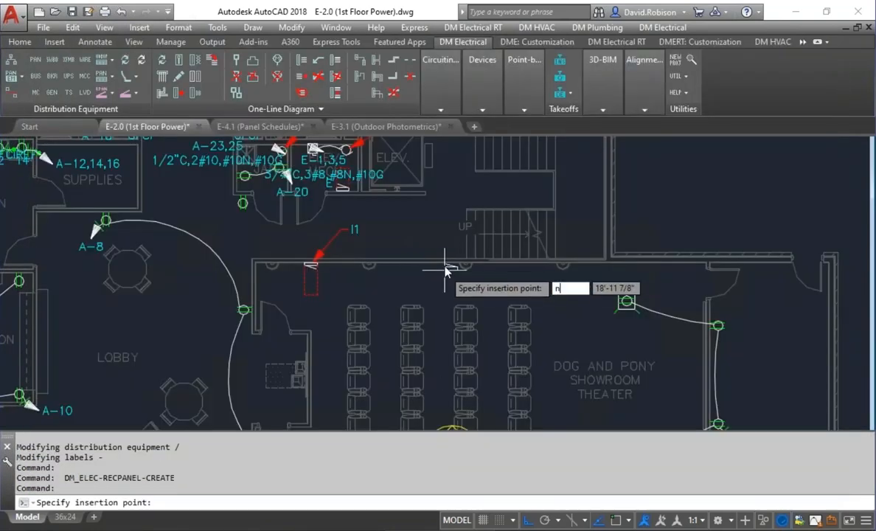
{"action": "key", "text": "Return"}
{"action": "left_click", "coordinate": [445, 262]}
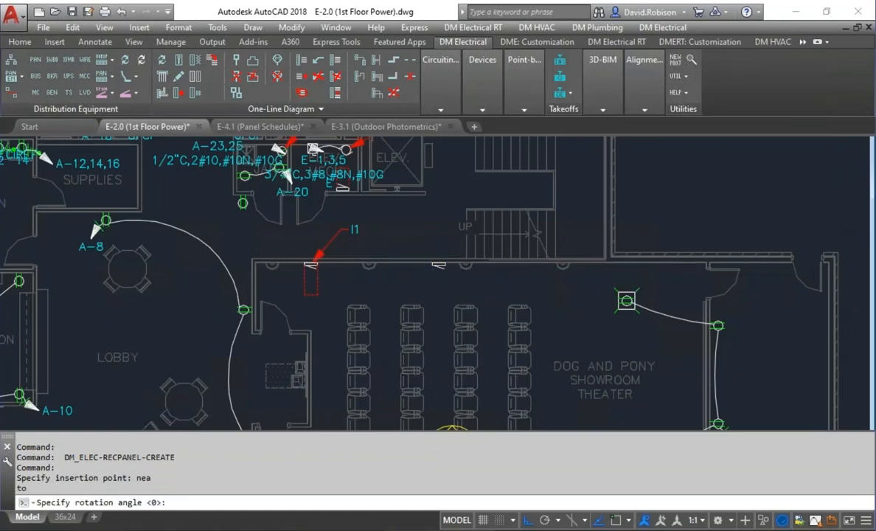
{"action": "key", "text": "Return"}
{"action": "key", "text": "Return"}
- Create recurring panel instance I3 from TEMPLATE on the theater wall below the stairs, using the nearest snap, and place its label
{"action": "middle_click_drag", "start_coordinate": [525, 272], "coordinate": [487, 223]}
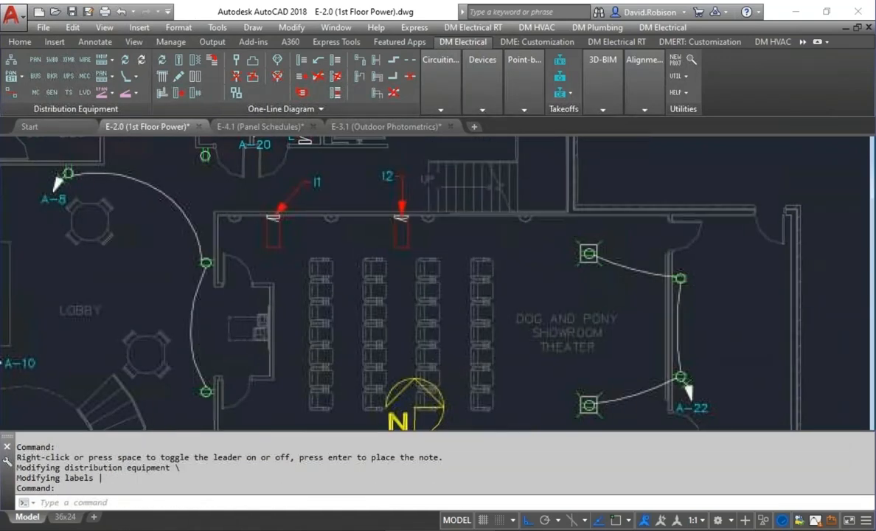
{"action": "key", "text": "Return"}
{"action": "type", "text": "I3"}
{"action": "key", "text": "Return"}
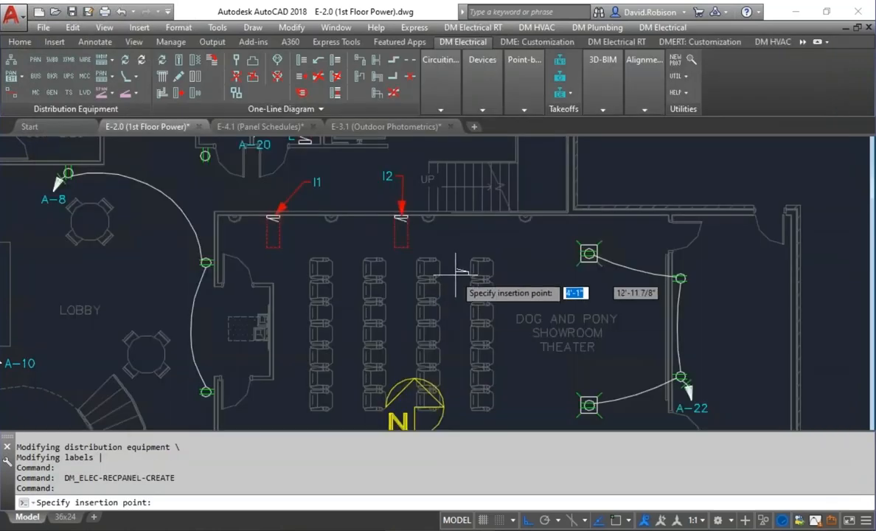
{"action": "type", "text": "nea"}
{"action": "key", "text": "Return"}
{"action": "left_click", "coordinate": [498, 215]}
{"action": "key", "text": "Return"}
{"action": "left_click", "coordinate": [540, 188]}
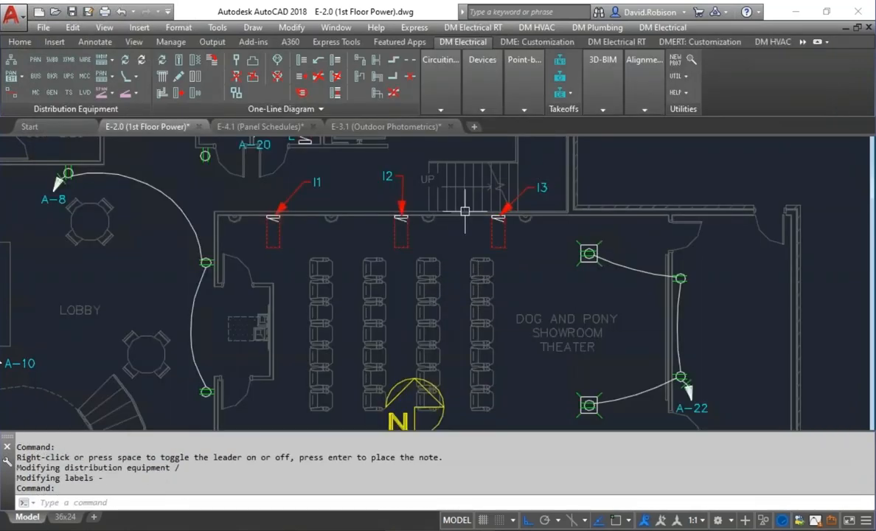
- Connect recurring panel instance I1 to panel L on a three-pole breaker
{"action": "left_click", "coordinate": [12, 92]}
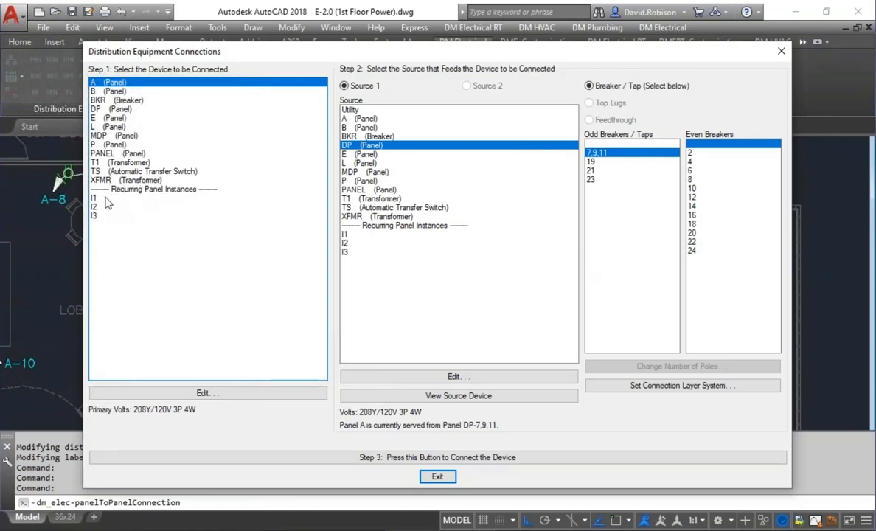
{"action": "left_click", "coordinate": [104, 199]}
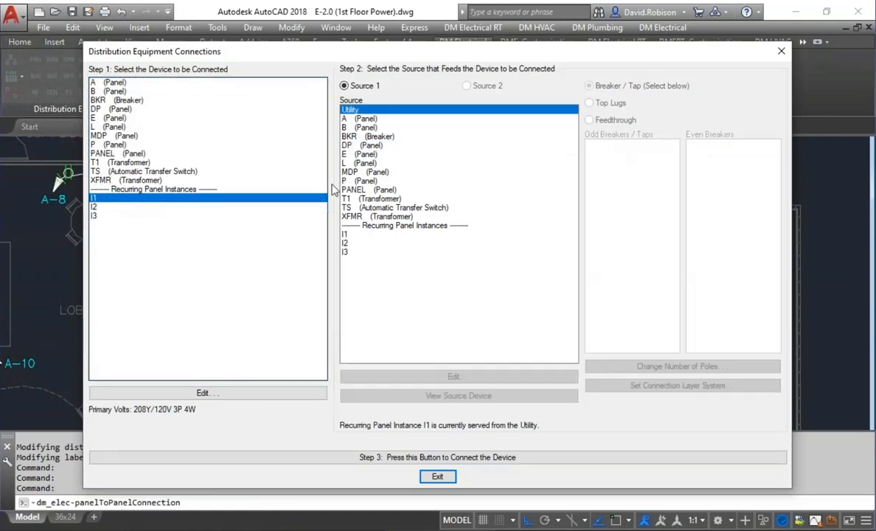
{"action": "left_click", "coordinate": [362, 163]}
{"action": "left_click", "coordinate": [627, 368]}
{"action": "left_click", "coordinate": [361, 301]}
{"action": "left_click", "coordinate": [408, 319]}
{"action": "left_click", "coordinate": [435, 457]}
- Connect recurring panel instance I2 to panel L on the next available breaker, changed to three poles
{"action": "left_click", "coordinate": [110, 208]}
{"action": "left_click", "coordinate": [597, 153]}
{"action": "left_click", "coordinate": [649, 367]}
{"action": "left_click", "coordinate": [362, 301]}
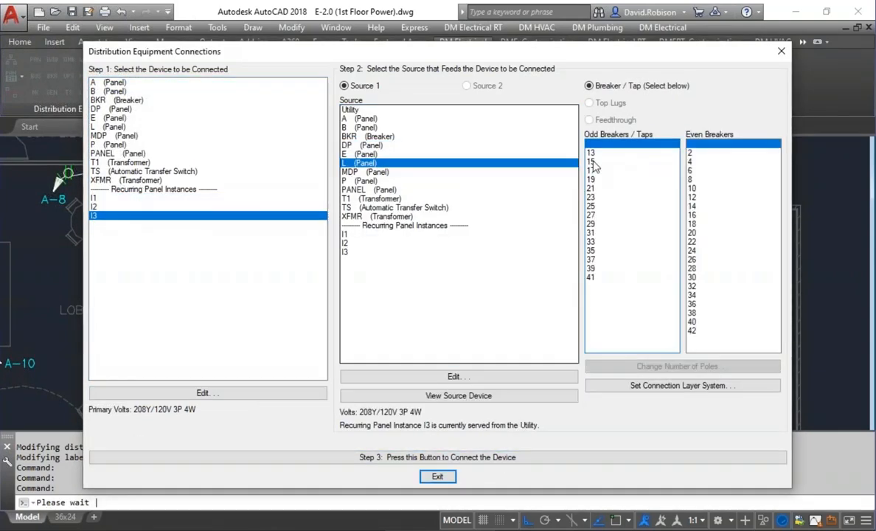
- Connect recurring panel instance I3 to panel L on breaker 13, changed to three poles, and close the connections dialog
{"action": "left_click", "coordinate": [589, 365]}
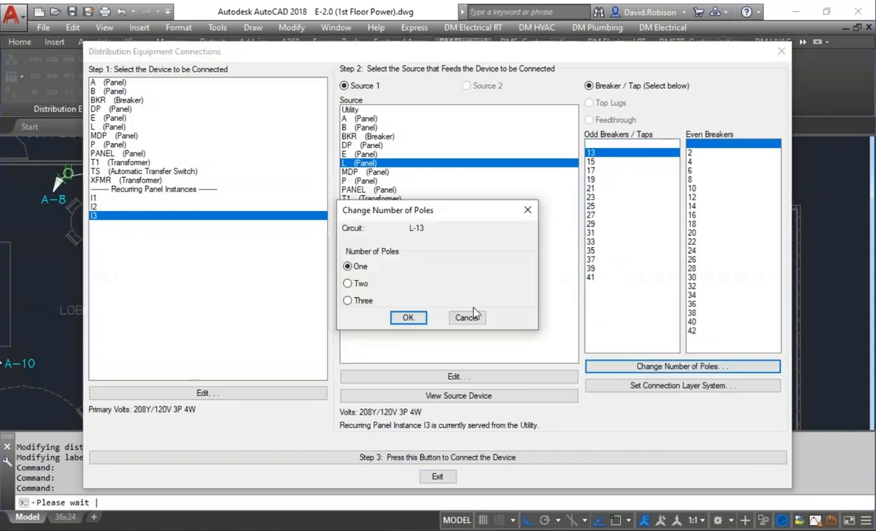
{"action": "left_click", "coordinate": [359, 300]}
{"action": "left_click", "coordinate": [410, 322]}
{"action": "left_click", "coordinate": [483, 458]}
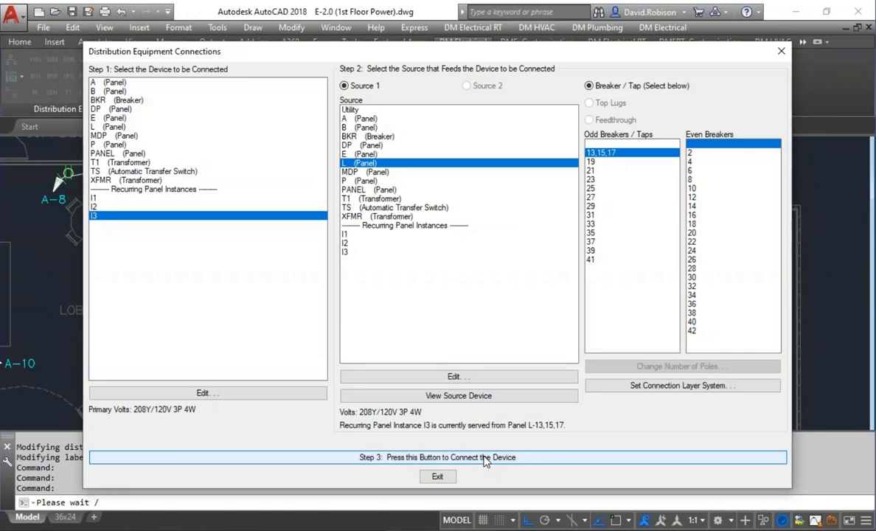
{"action": "left_click", "coordinate": [440, 475]}
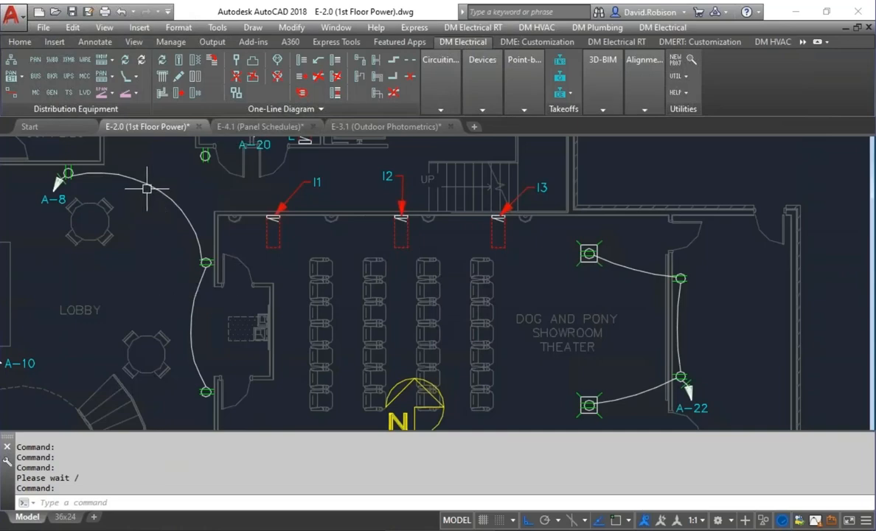
- Query panel instance I1 and show it in the voltage drop schedule with the description I (TYP)
{"action": "mouse_move", "coordinate": [477, 83]}
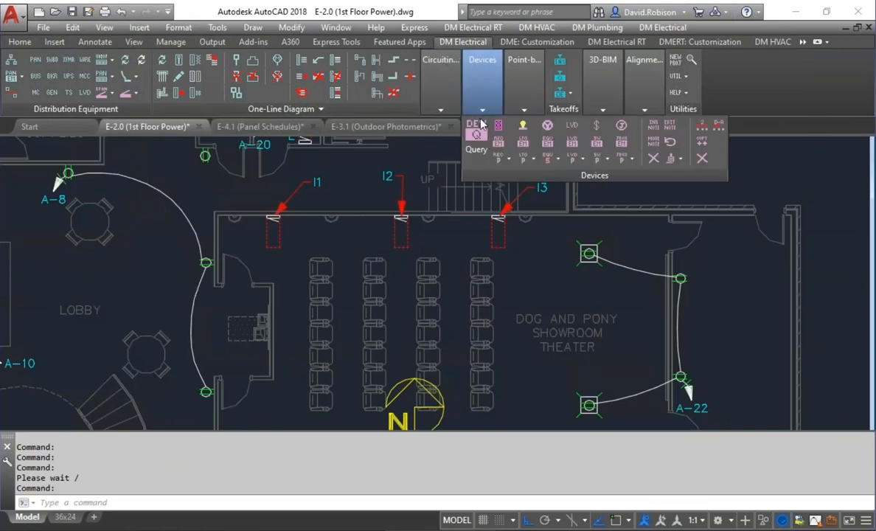
{"action": "left_click", "coordinate": [475, 127]}
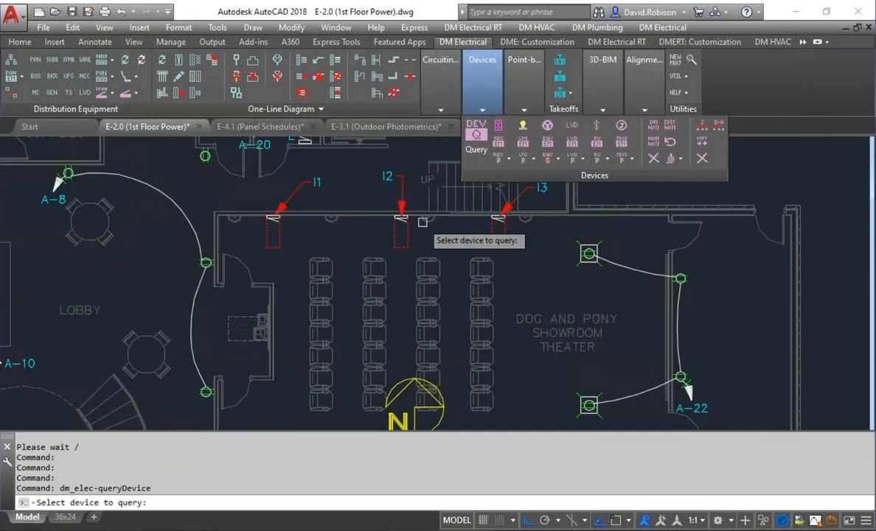
{"action": "left_click", "coordinate": [272, 218]}
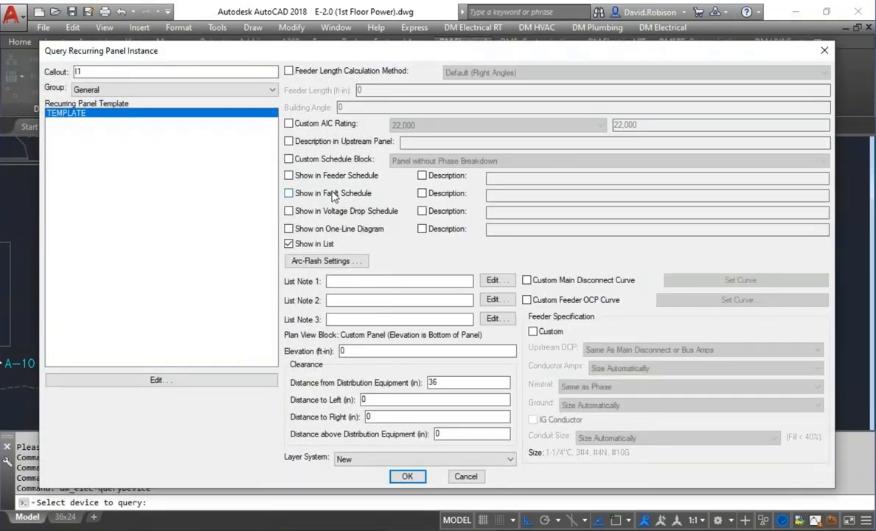
{"action": "left_click", "coordinate": [314, 210]}
{"action": "left_click", "coordinate": [447, 213]}
{"action": "left_click", "coordinate": [520, 212]}
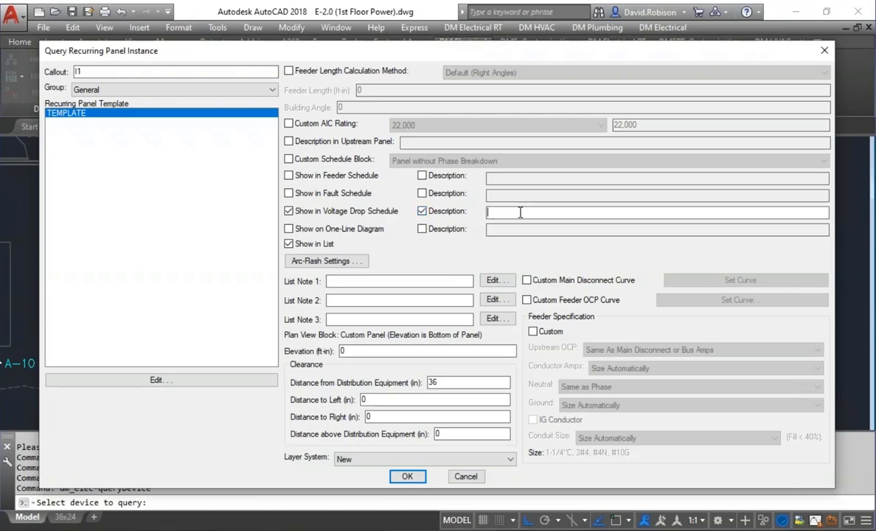
{"action": "type", "text": "I (TYP)"}
{"action": "left_click", "coordinate": [407, 475]}
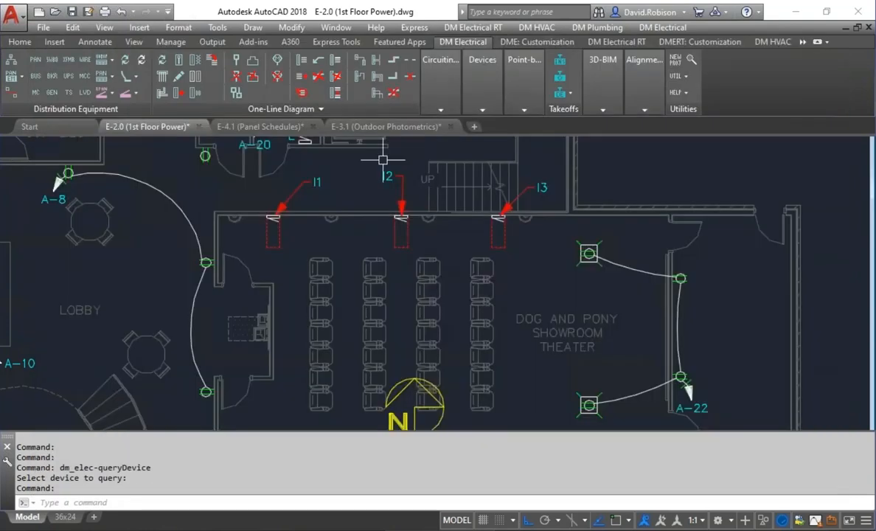
- Switch to the E-4.1 (Panel Schedules) drawing and update its voltage drop schedule, continuing with the branch circuit calculations
{"action": "left_click", "coordinate": [264, 129]}
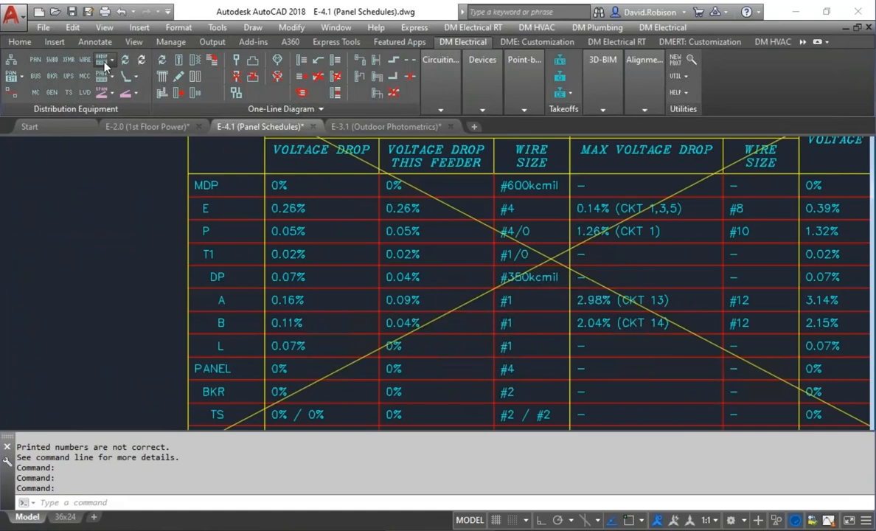
{"action": "left_click", "coordinate": [105, 63]}
{"action": "left_click", "coordinate": [136, 163]}
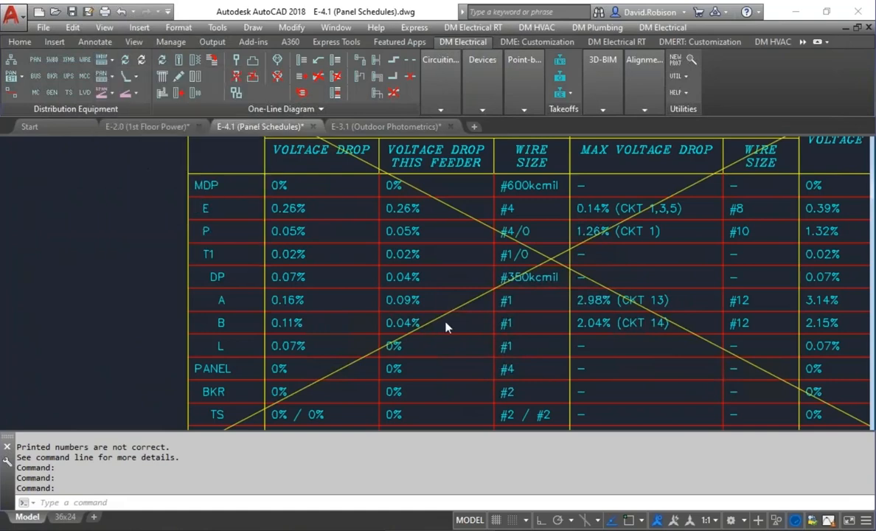
{"action": "left_click", "coordinate": [400, 344]}
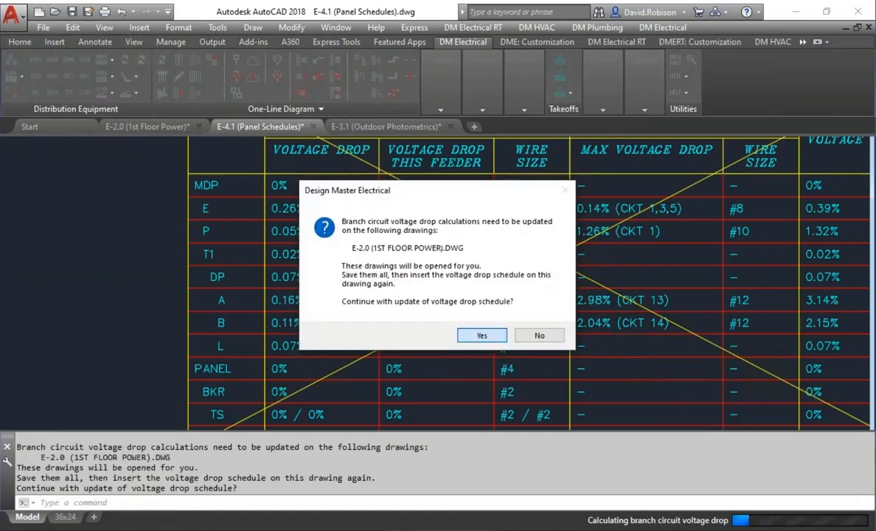
{"action": "key", "text": "Return"}
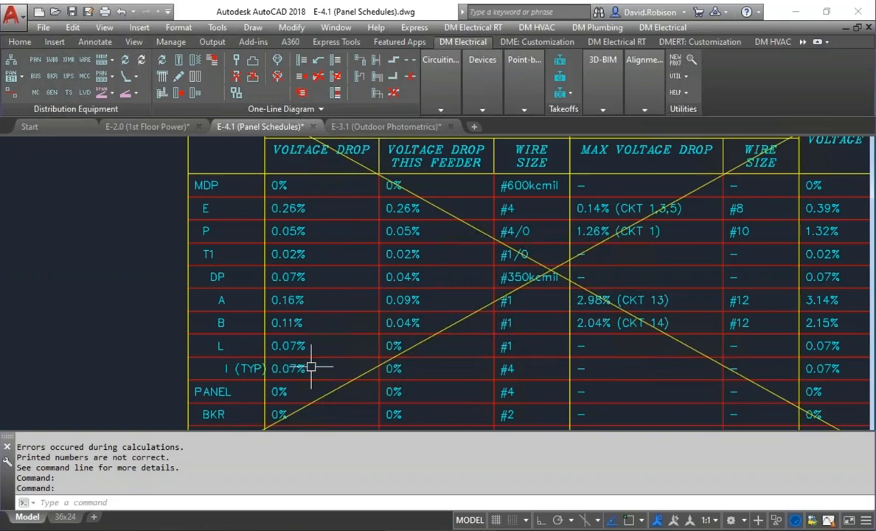
- Switch to the E-4.0 (One-Line Diagram) drawing and review the ground sizing options of the transfer switch's normal feeder
{"action": "left_click", "coordinate": [801, 13]}
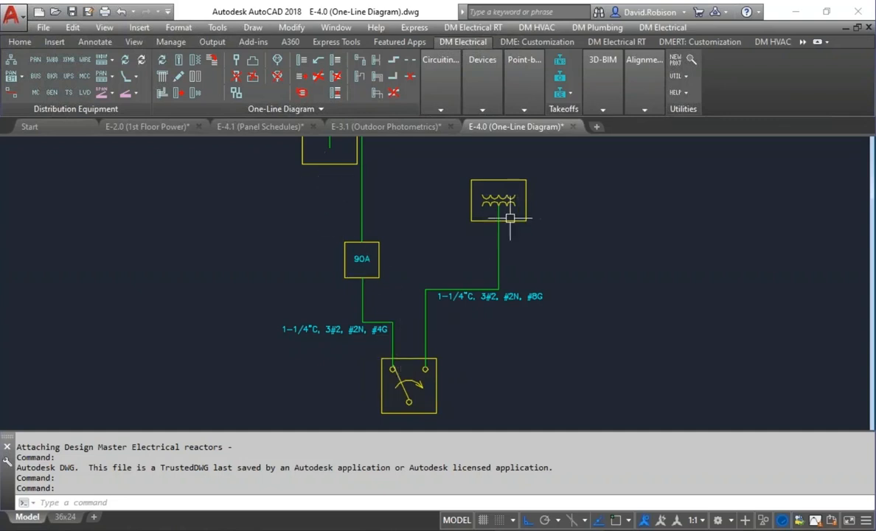
{"action": "scroll", "coordinate": [371, 358], "scroll_direction": "up", "scroll_amount": 2}
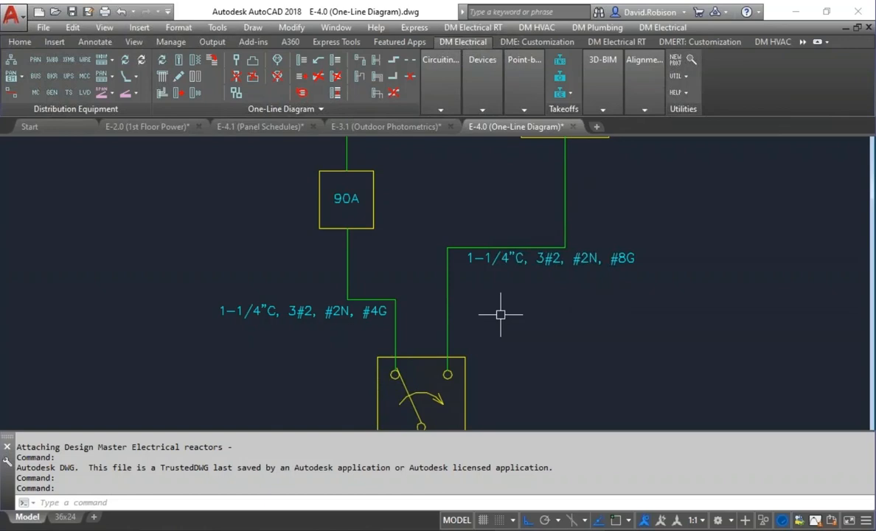
{"action": "left_click", "coordinate": [65, 91]}
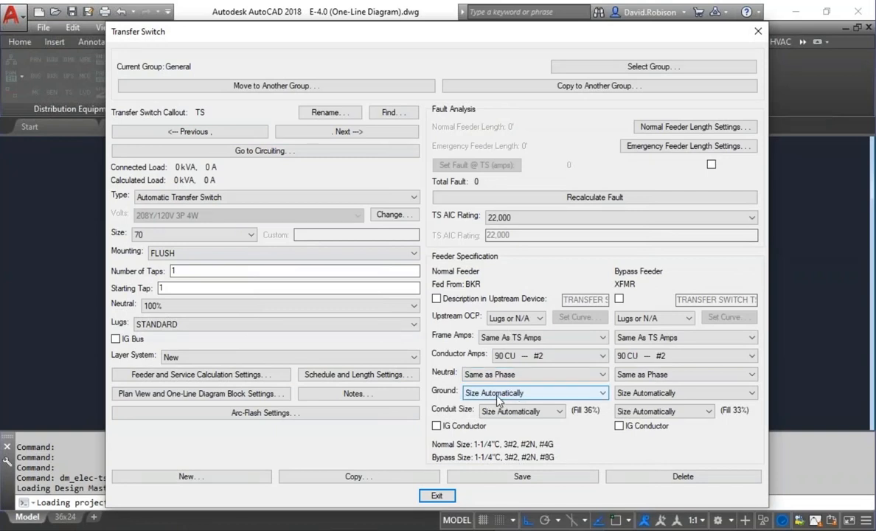
{"action": "left_click", "coordinate": [499, 393]}
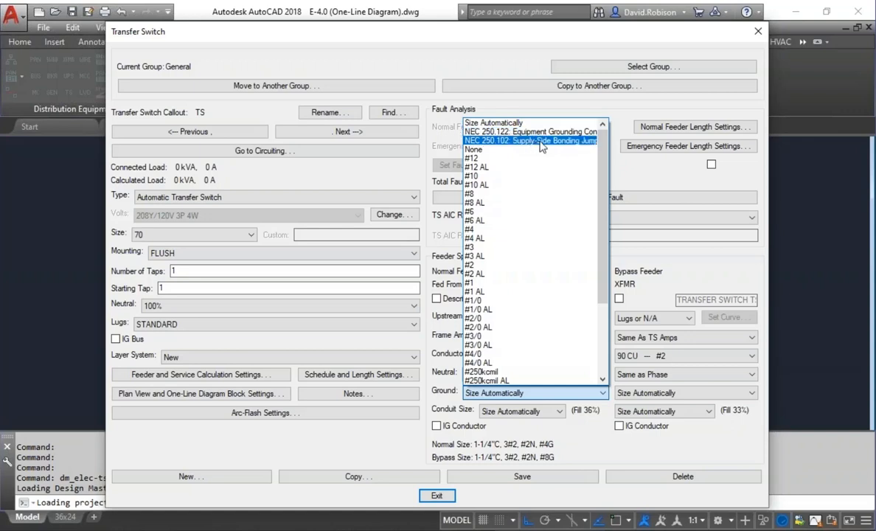
{"action": "left_click", "coordinate": [446, 144]}
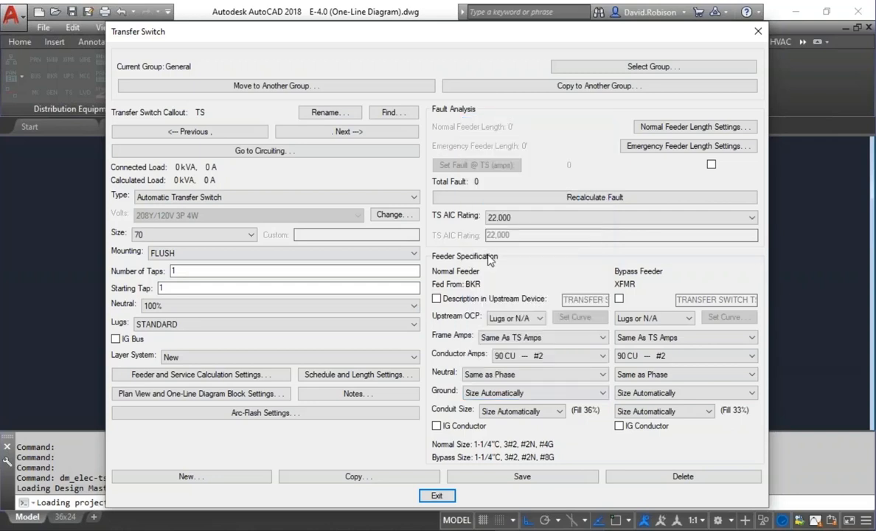
{"action": "left_click", "coordinate": [514, 393]}
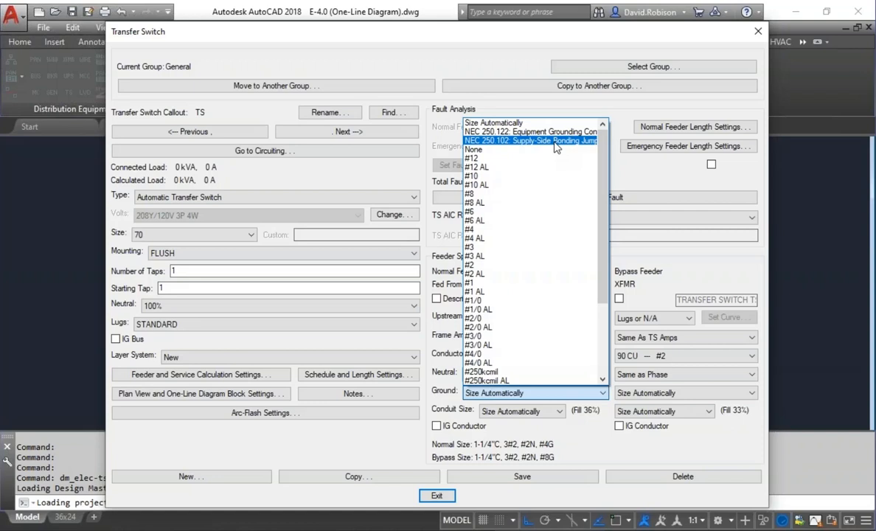
{"action": "key", "text": "Escape"}
{"action": "key", "text": "Escape"}
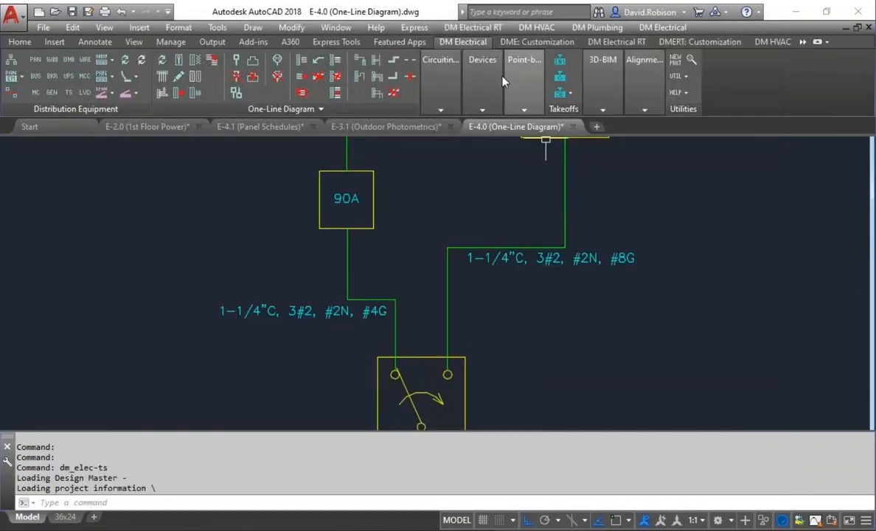
- Review the service ground sizes for the 35 and 40 A rows in the project wire sizing table, and close it without changes
{"action": "left_click", "coordinate": [536, 42]}
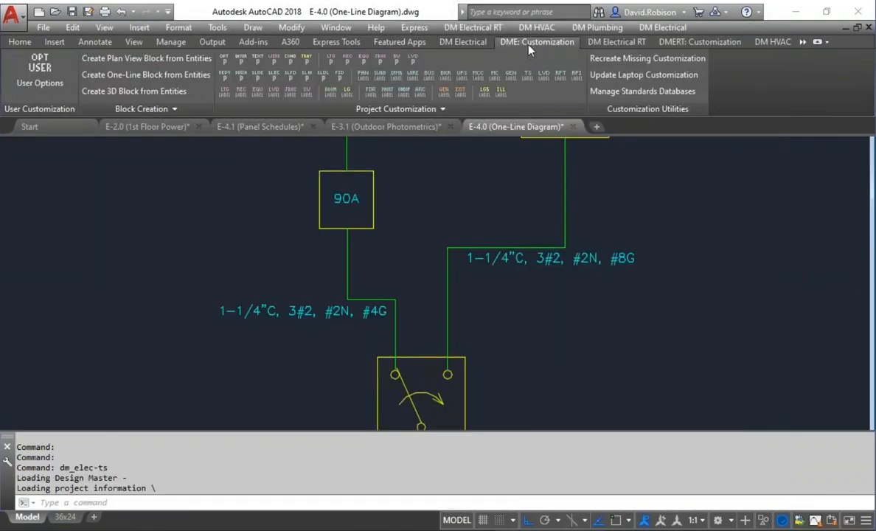
{"action": "left_click", "coordinate": [274, 61]}
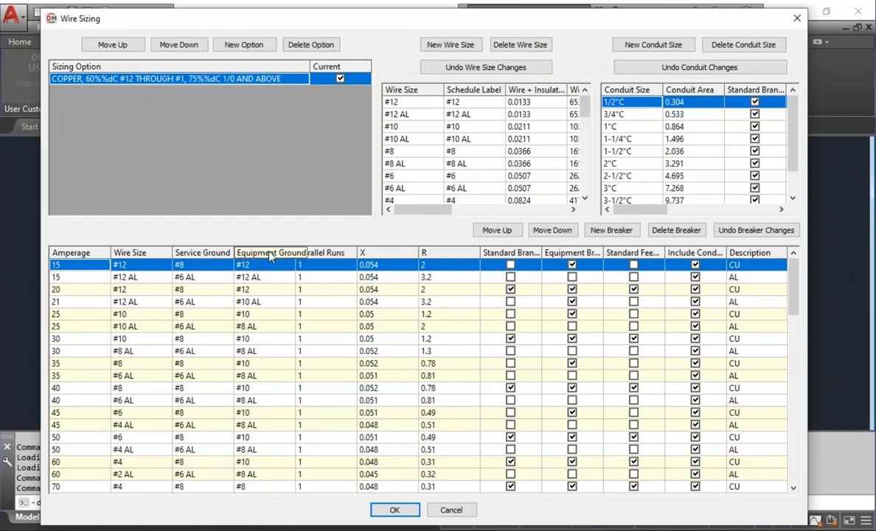
{"action": "left_click", "coordinate": [203, 363]}
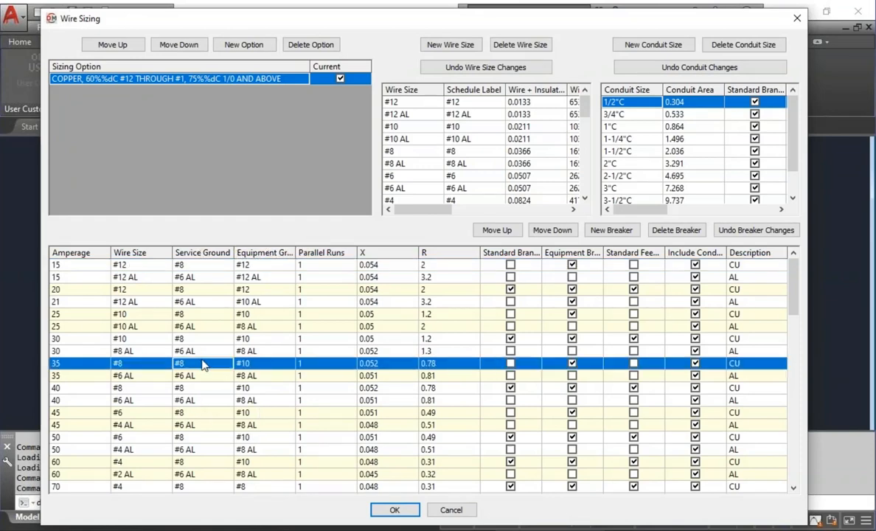
{"action": "key", "text": "Down"}
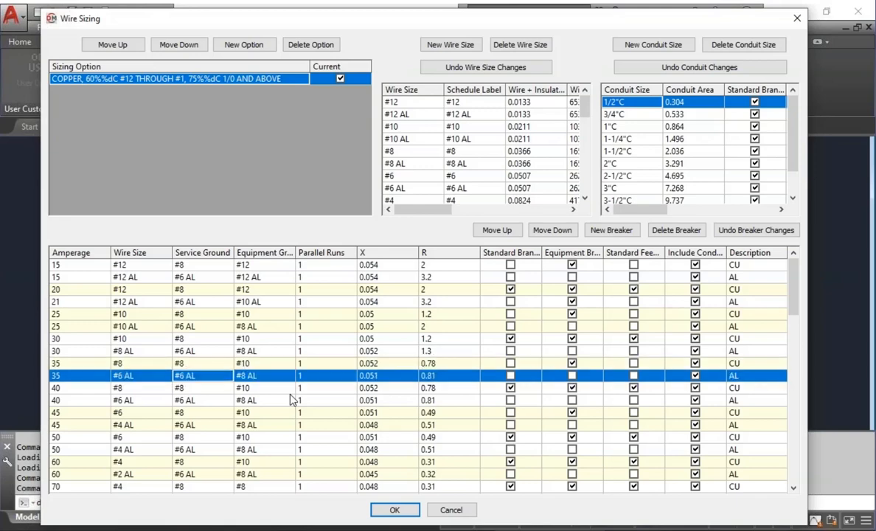
{"action": "key", "text": "Down"}
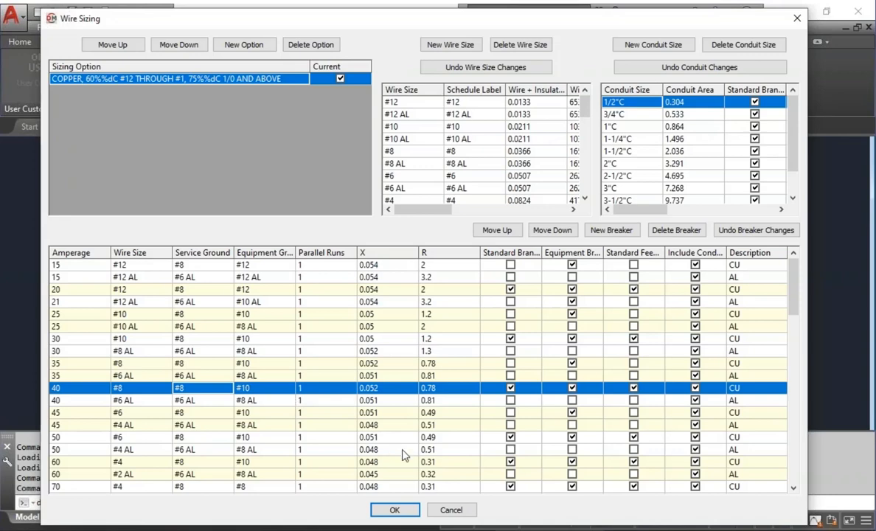
{"action": "left_click", "coordinate": [465, 513]}
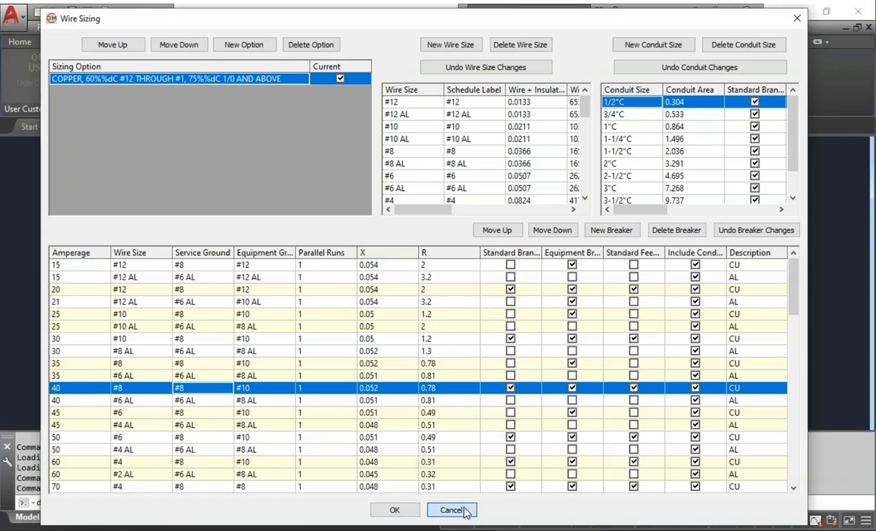
- Check the transfer switch's conductor amps and compare the service and equipment grounds of the matching 90 A copper row in the wire sizing table
{"action": "left_click", "coordinate": [64, 84]}
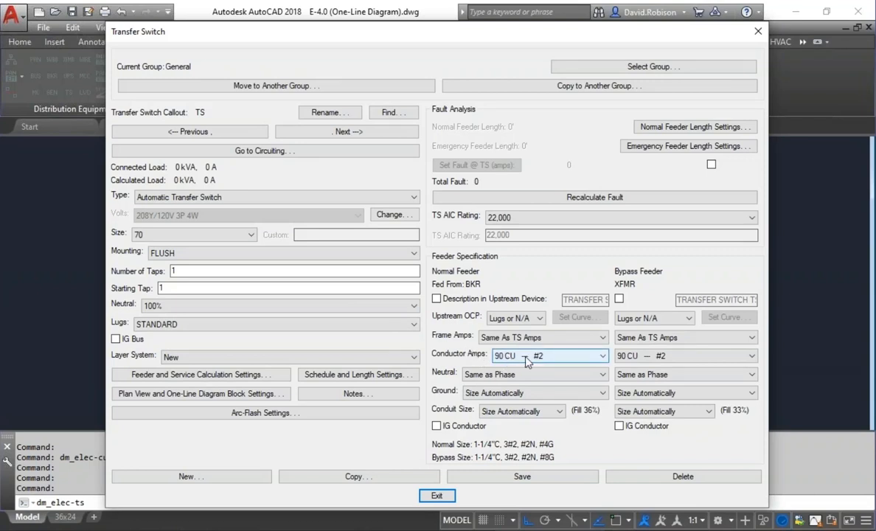
{"action": "left_click", "coordinate": [436, 495]}
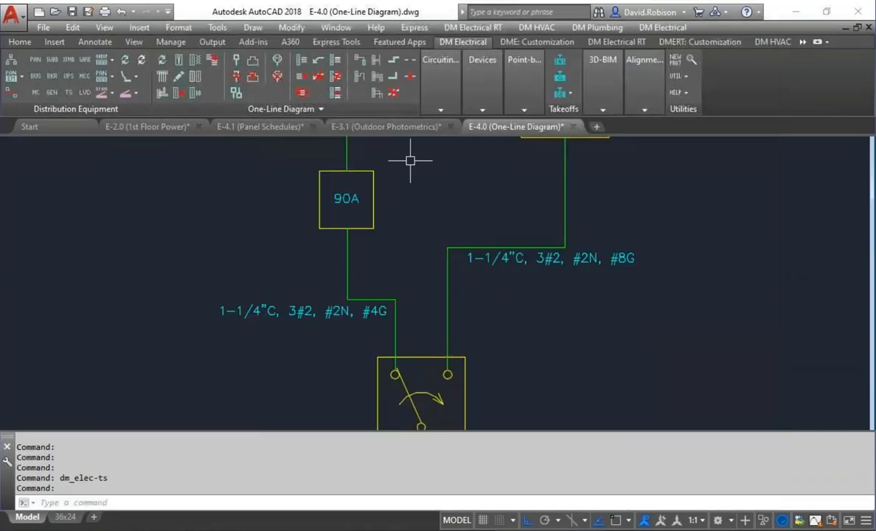
{"action": "left_click", "coordinate": [533, 43]}
{"action": "left_click", "coordinate": [369, 60]}
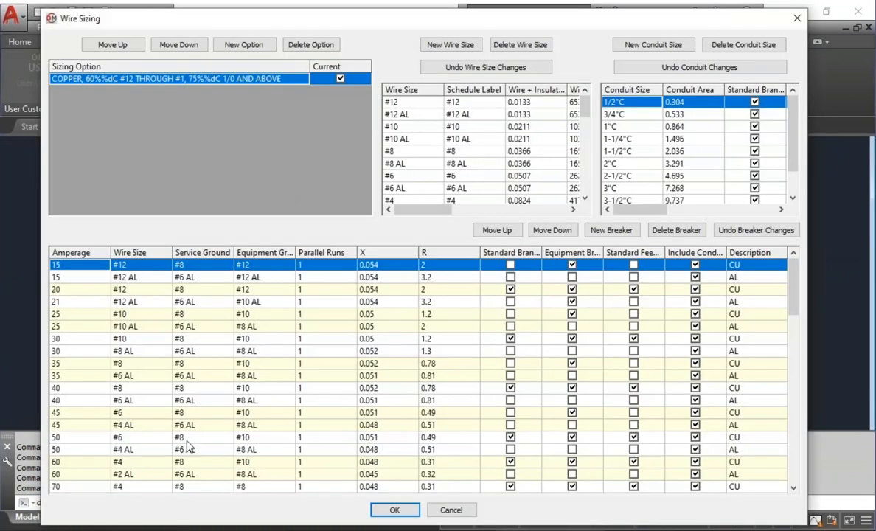
{"action": "left_click", "coordinate": [188, 462]}
{"action": "left_click", "coordinate": [256, 463]}
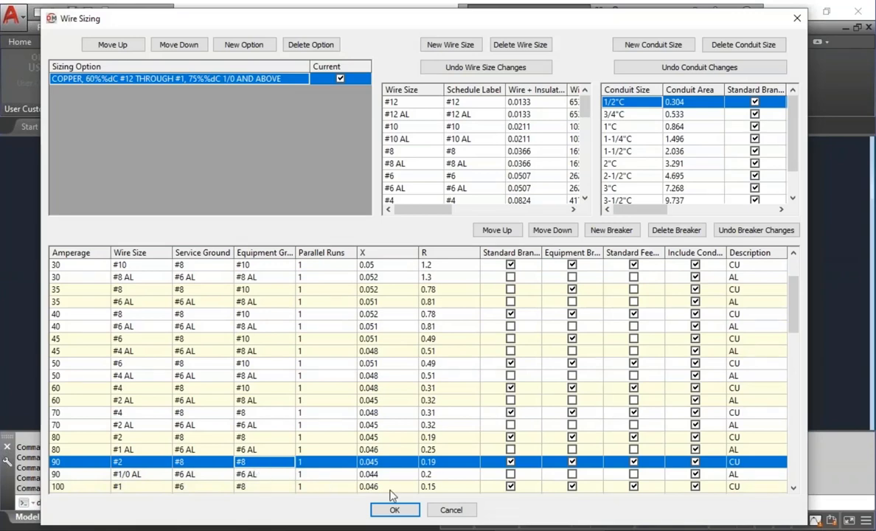
{"action": "left_click", "coordinate": [448, 510]}
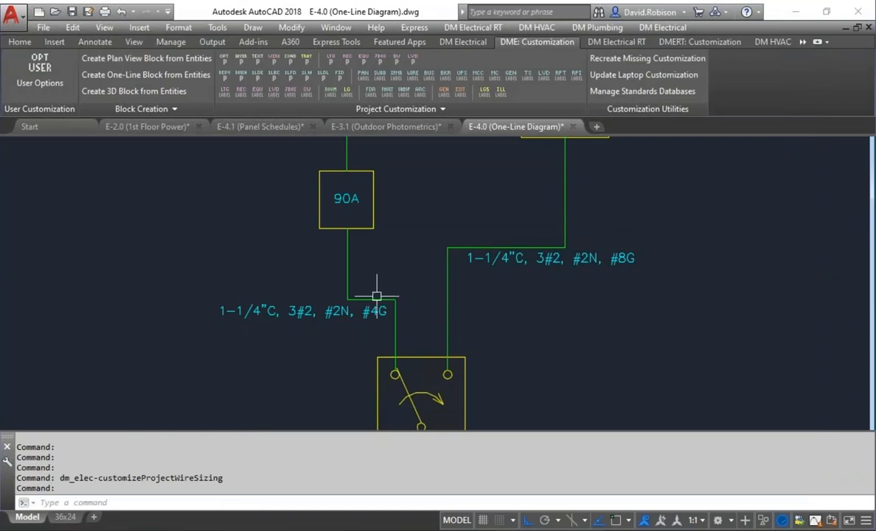
- Recheck the transfer switch's feeder specification and view its upstream breaker, panel and transformer on the one-line diagram
{"action": "mouse_move", "coordinate": [381, 308]}
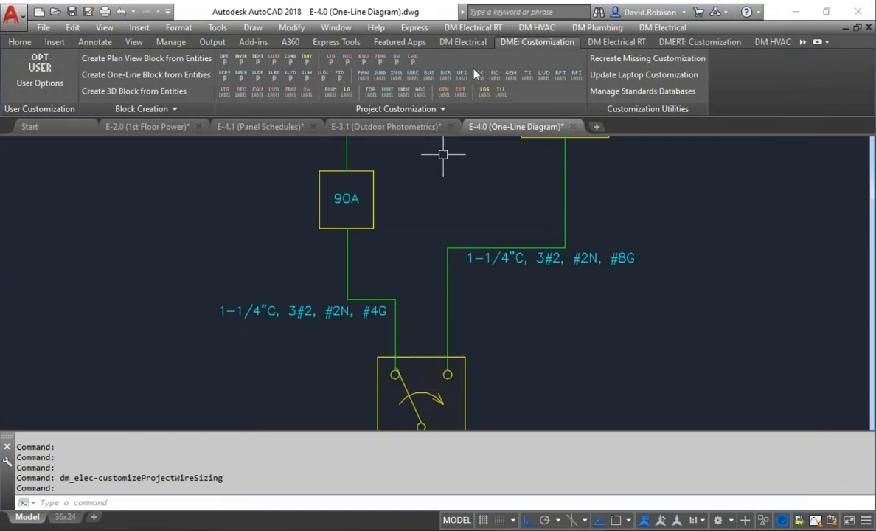
{"action": "left_click", "coordinate": [450, 42]}
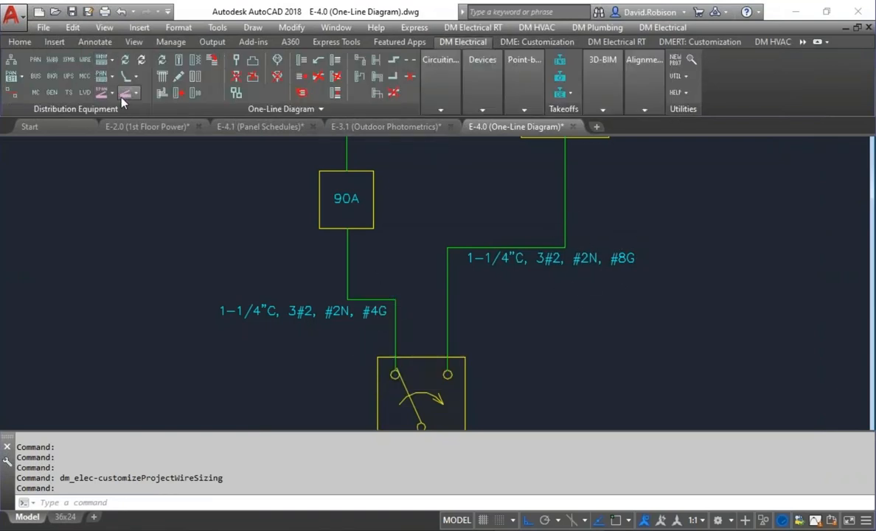
{"action": "left_click", "coordinate": [71, 93]}
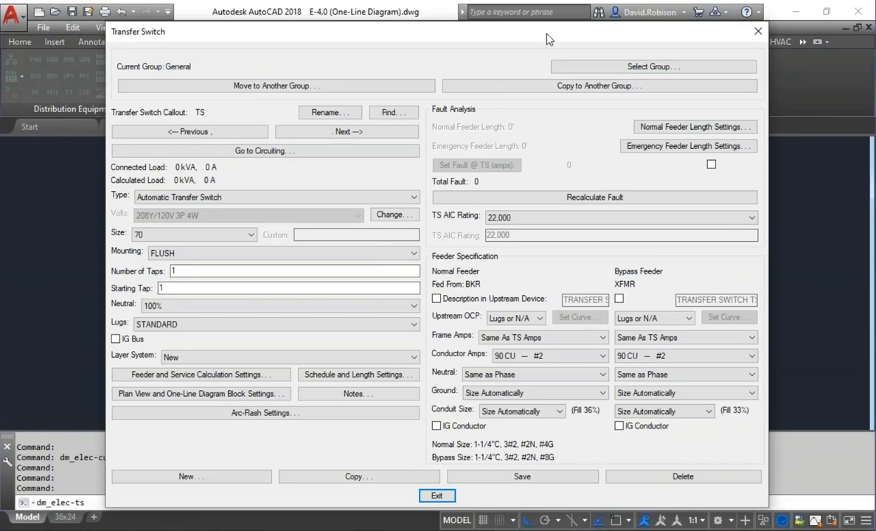
{"action": "left_click_drag", "start_coordinate": [552, 34], "coordinate": [546, 328]}
{"action": "key", "text": "Escape"}
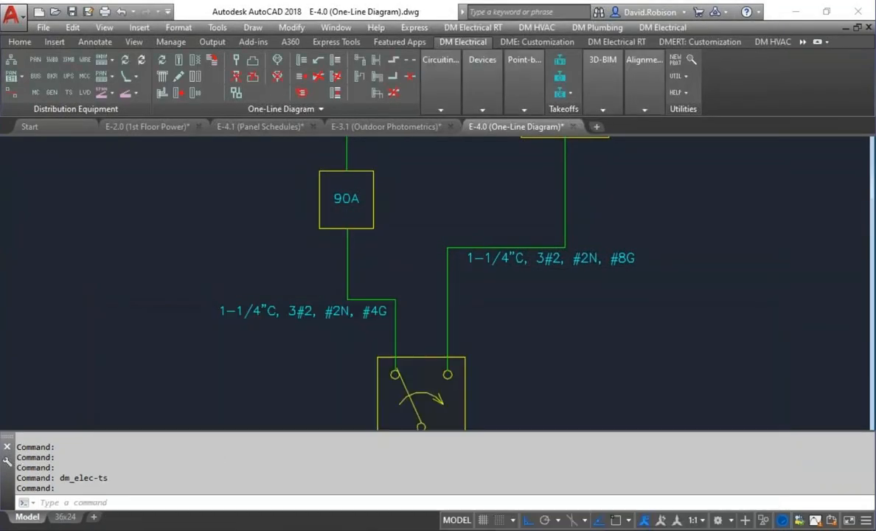
{"action": "scroll", "coordinate": [484, 280], "scroll_direction": "down", "scroll_amount": 2}
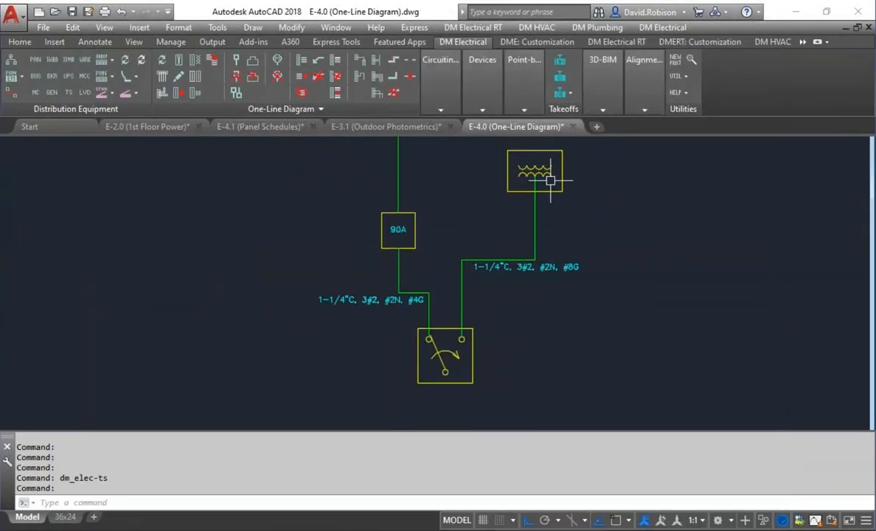
{"action": "scroll", "coordinate": [378, 263], "scroll_direction": "down", "scroll_amount": 2}
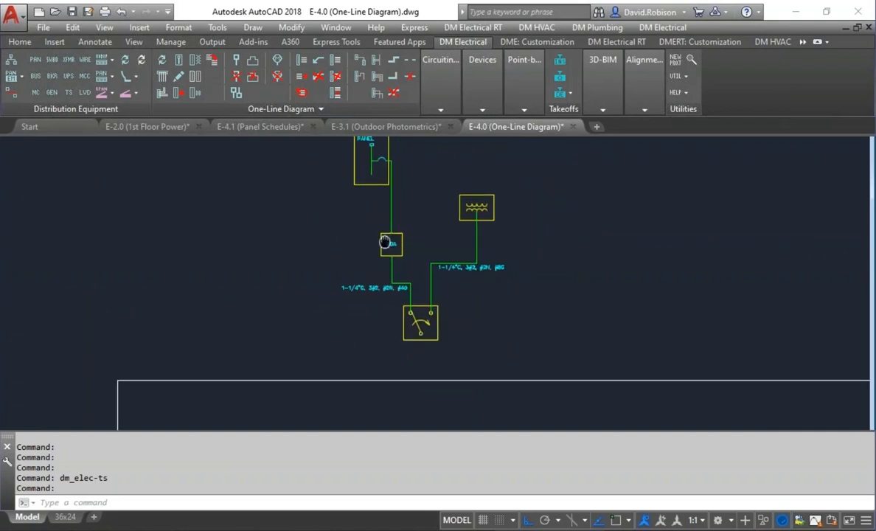
{"action": "middle_click_drag", "start_coordinate": [389, 244], "coordinate": [387, 264]}
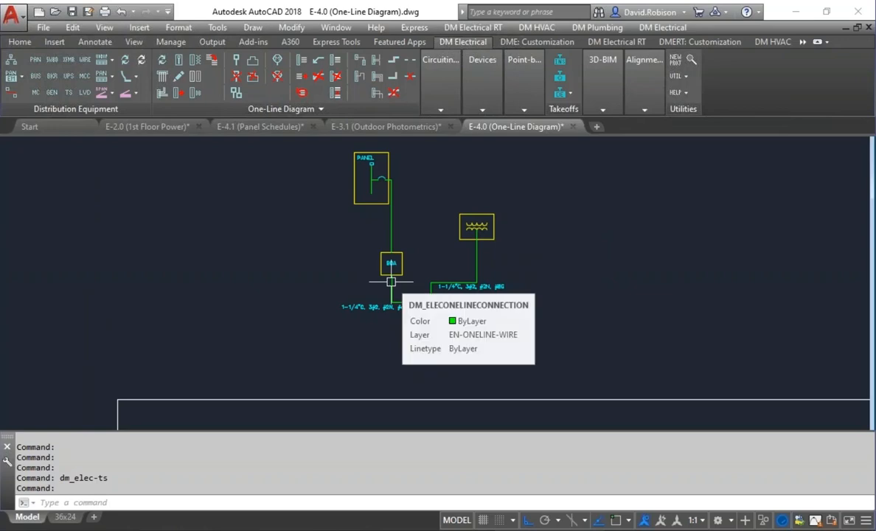
- Examine the conductor amps choices for the transfer switch's normal feeder and exit its settings without changing them
{"action": "left_click", "coordinate": [66, 92]}
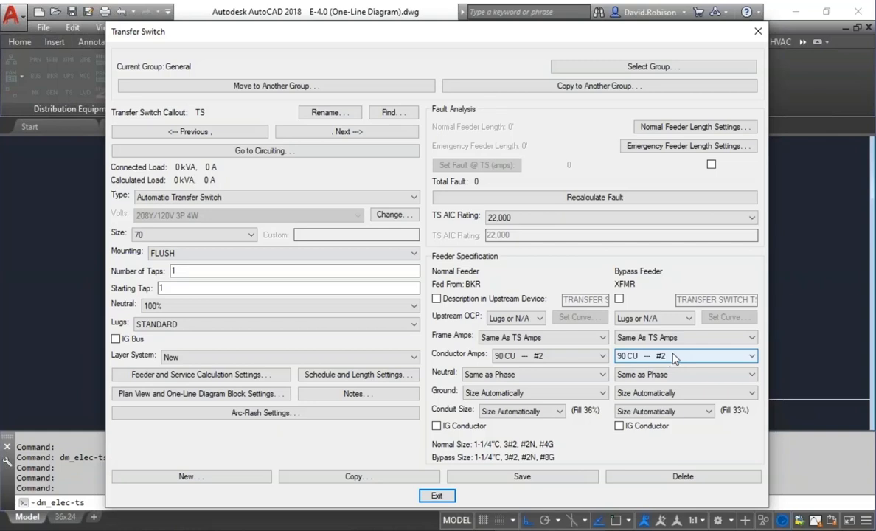
{"action": "left_click", "coordinate": [508, 357]}
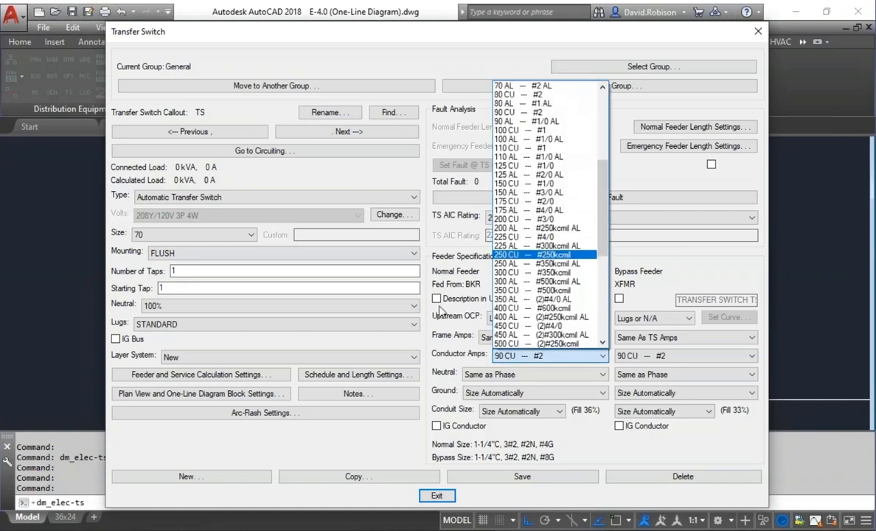
{"action": "left_click", "coordinate": [432, 308]}
{"action": "left_click", "coordinate": [533, 357]}
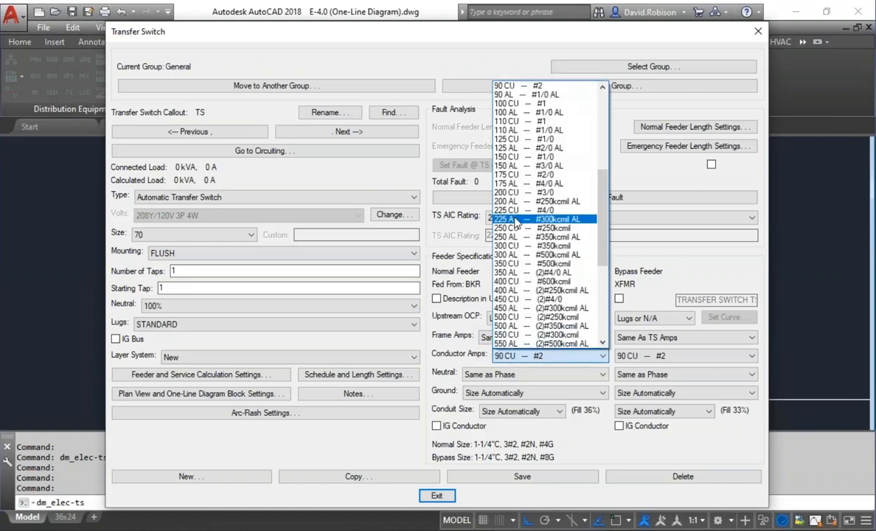
{"action": "scroll", "coordinate": [516, 223], "scroll_direction": "up", "scroll_amount": 2}
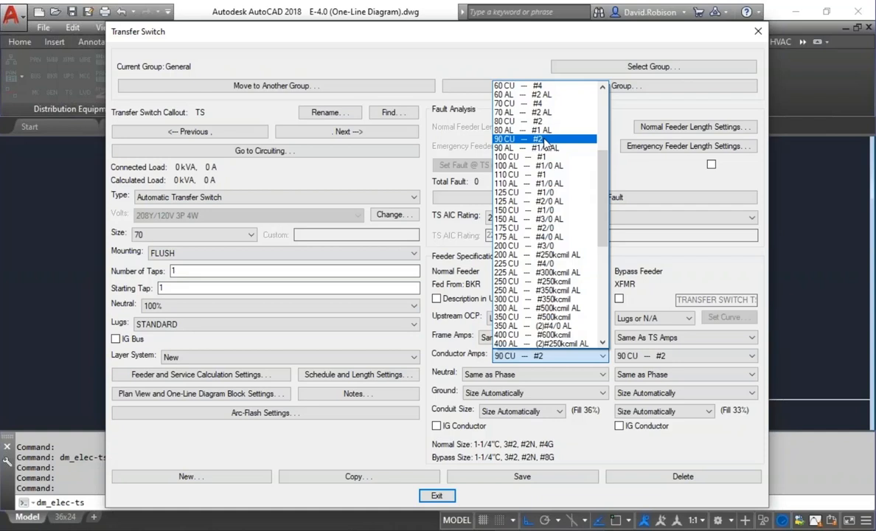
{"action": "left_click", "coordinate": [483, 38]}
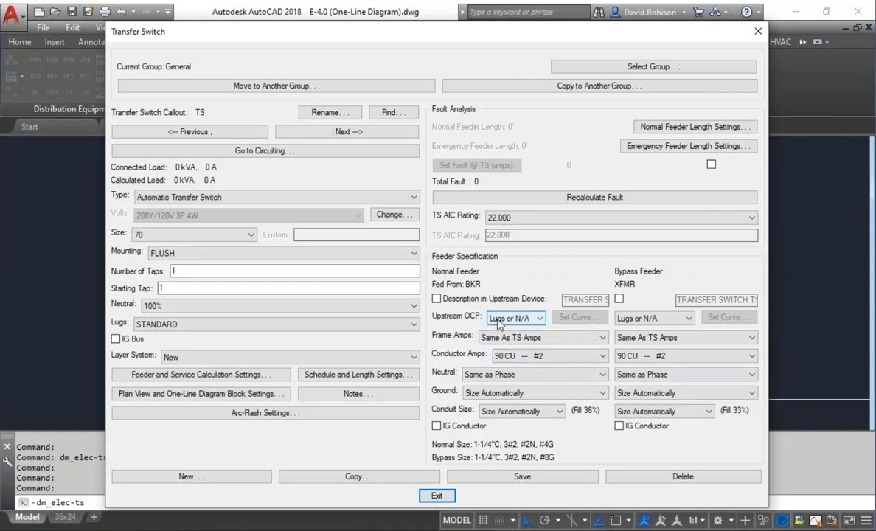
{"action": "left_click", "coordinate": [436, 496]}
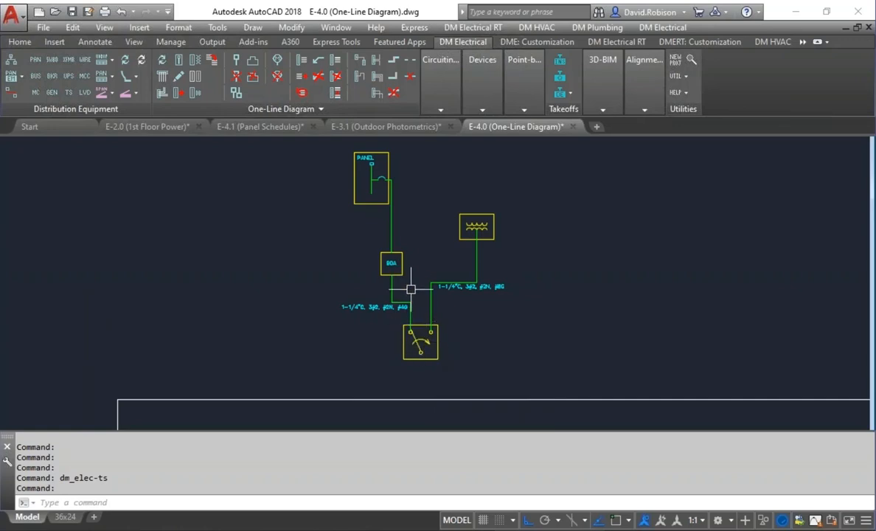
- Set the upstream OCP of the transfer switch's normal feeder to 90 CU and review its ground options, keeping Size Automatically
{"action": "key", "text": "Return"}
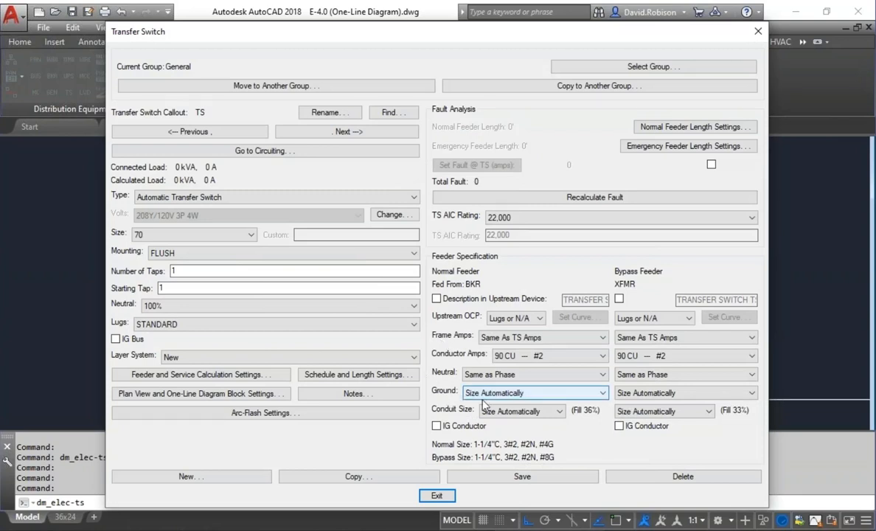
{"action": "left_click", "coordinate": [508, 319]}
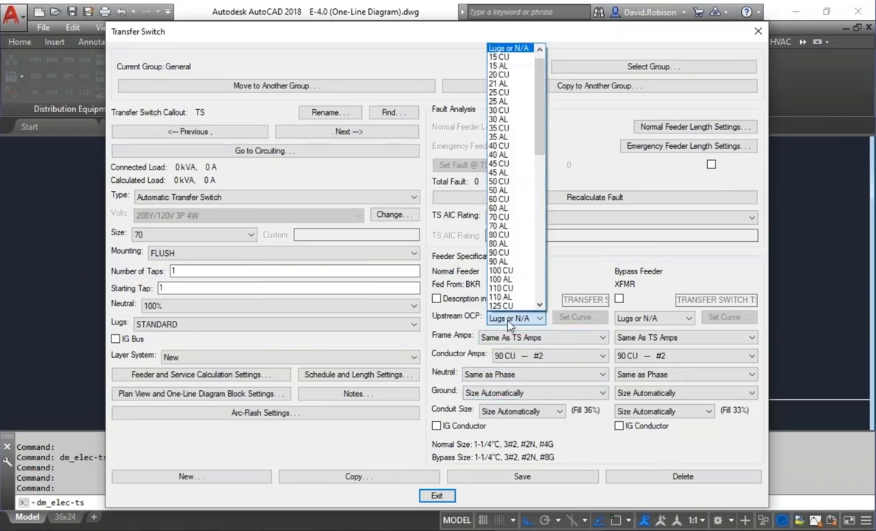
{"action": "left_click", "coordinate": [510, 253]}
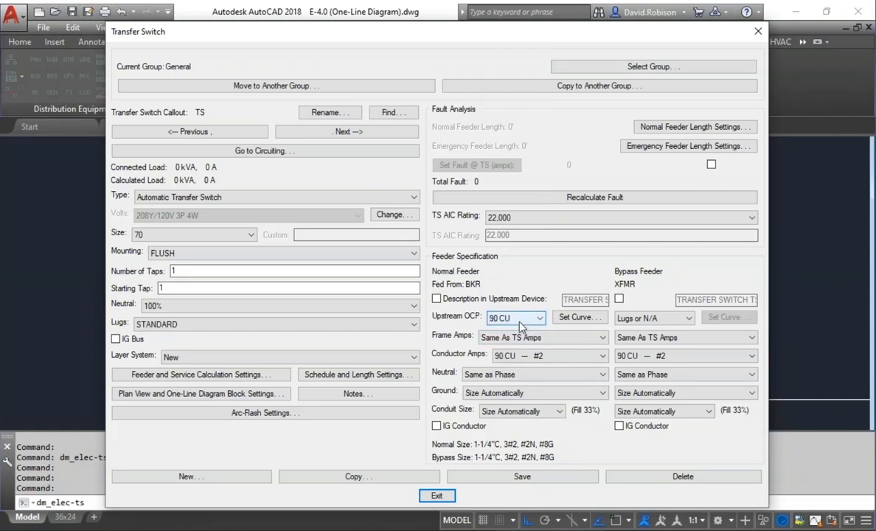
{"action": "left_click", "coordinate": [519, 393]}
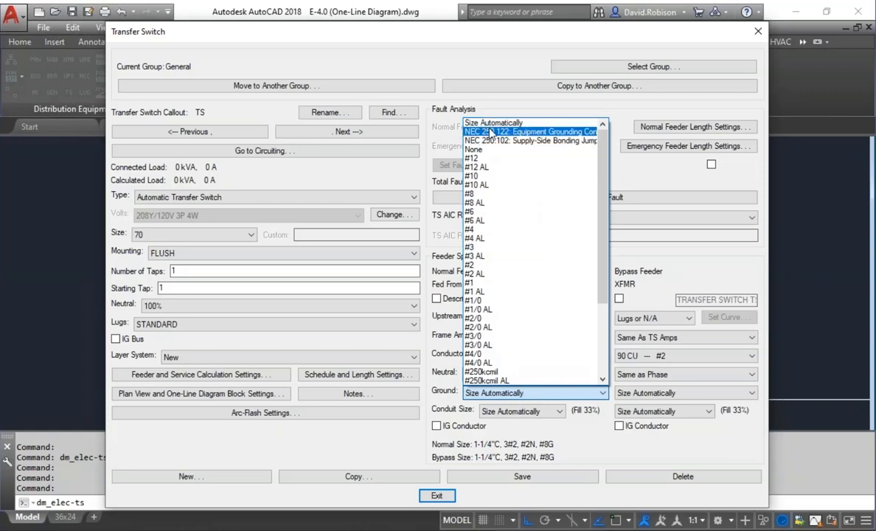
{"action": "left_click", "coordinate": [568, 447]}
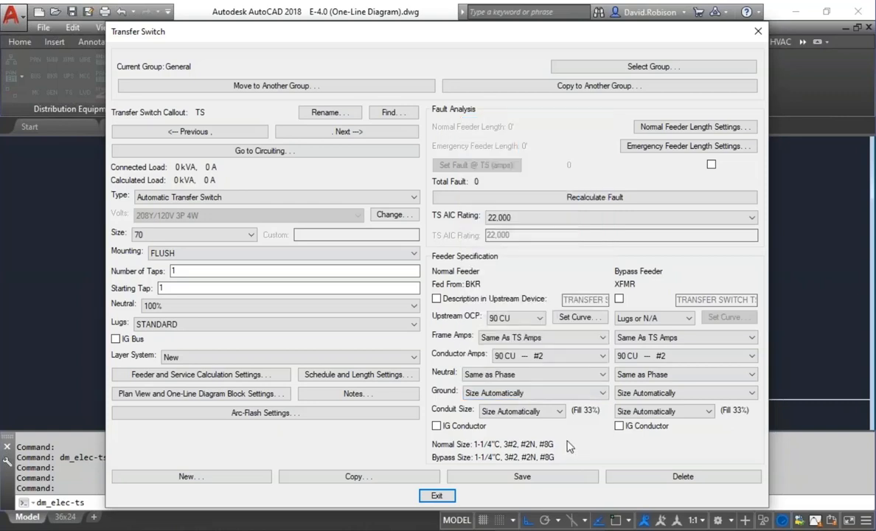